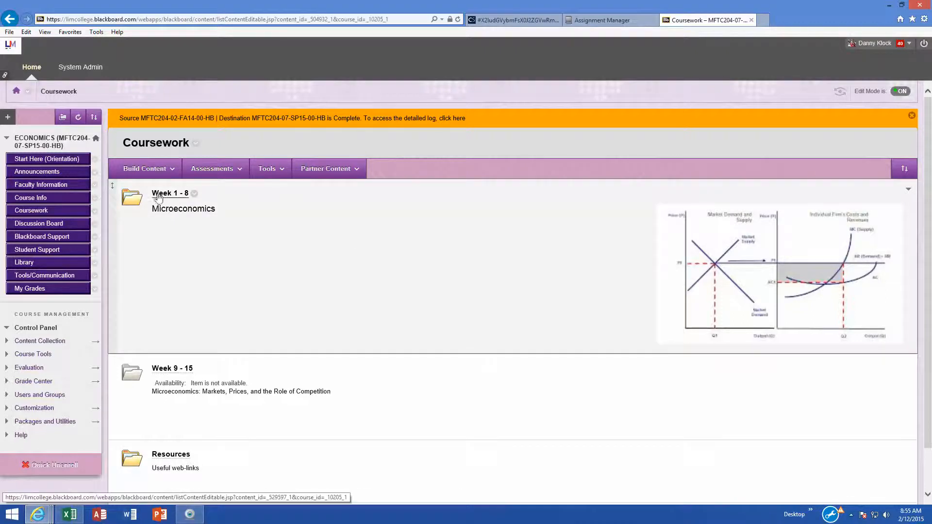
# - Open the Week 1 - 8 folder in the course and then the Week 4 Feb 9 –15 folder
pyautogui.click(161, 193)
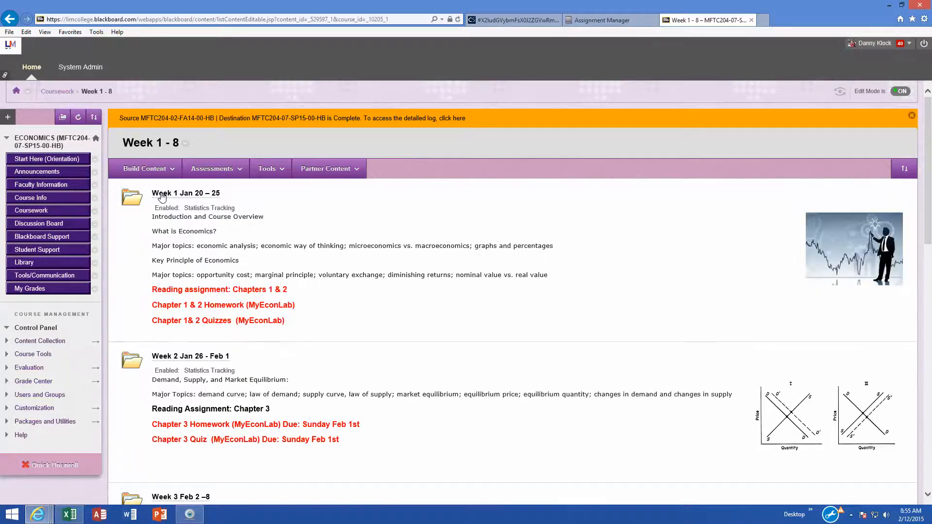
pyautogui.scroll(-5, 261, 290)
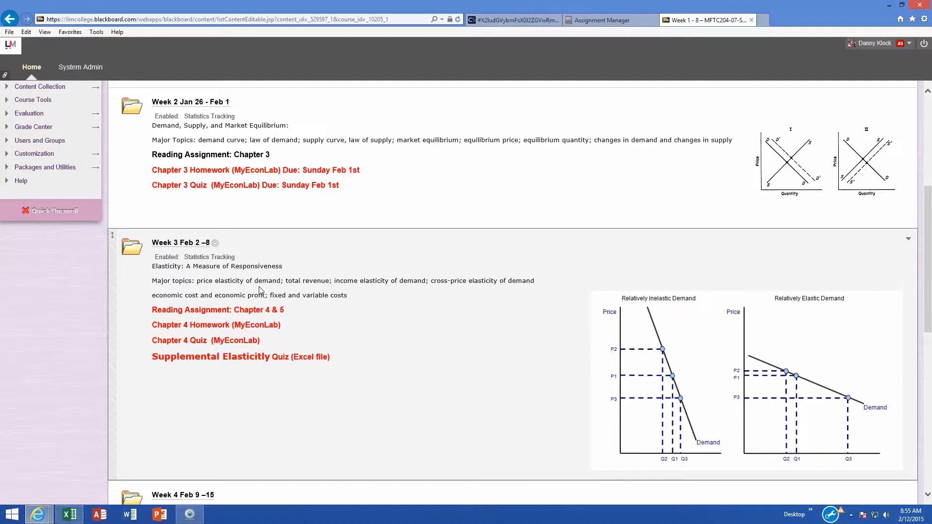
pyautogui.scroll(-3, 259, 289)
pyautogui.scroll(-1, 260, 290)
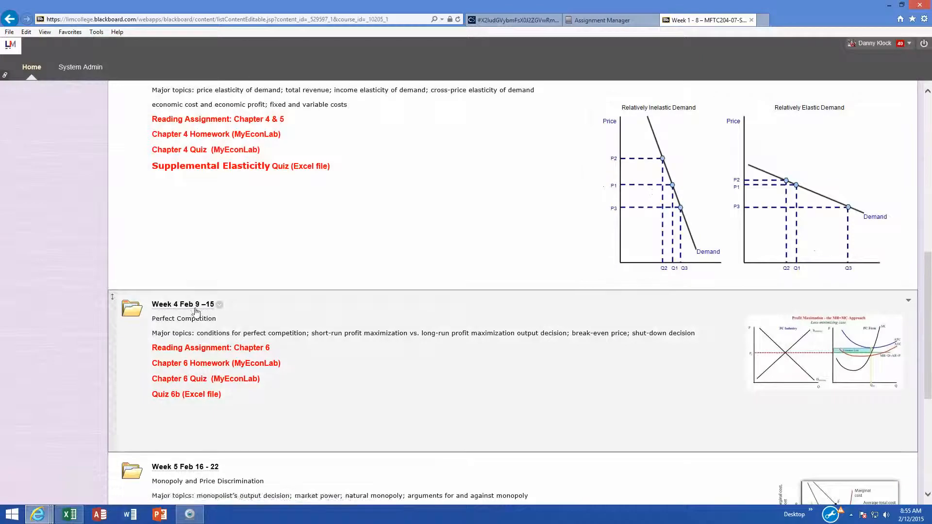
pyautogui.click(196, 306)
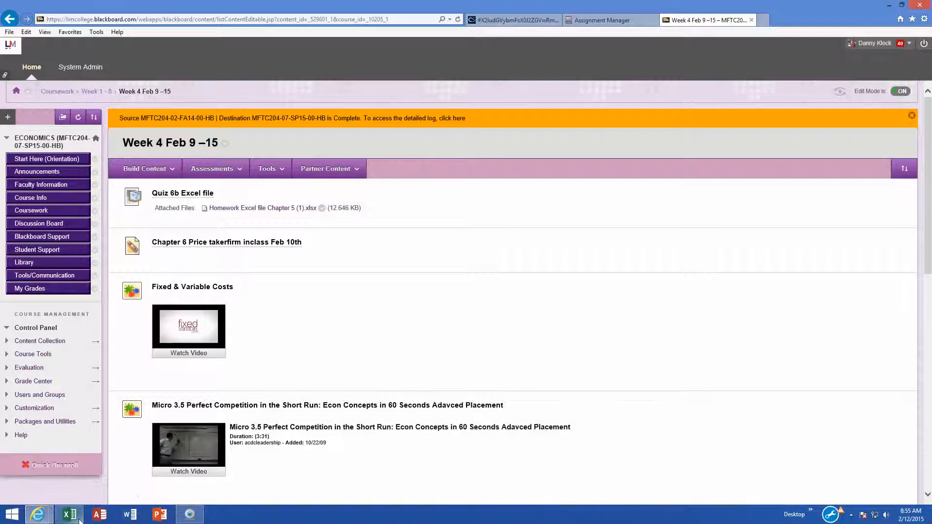
# - Switch to the Homework Excel file Chapter 5 workbook, then to the CourseSmart textbook page on market equilibrium
pyautogui.moveTo(80, 520)
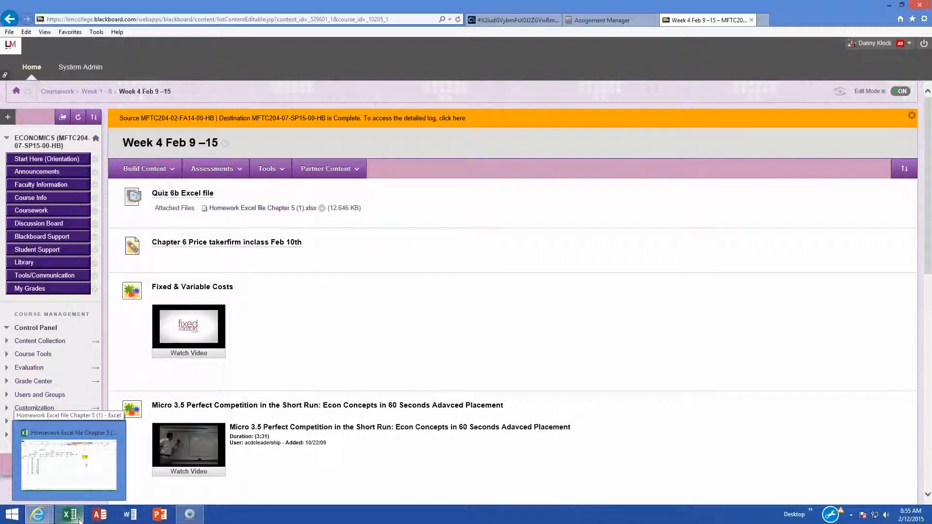
pyautogui.click(79, 520)
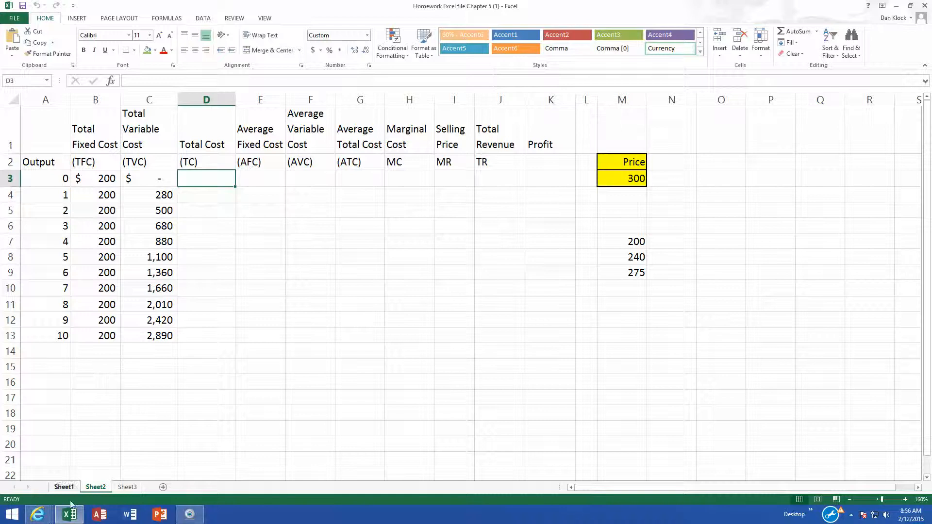
pyautogui.moveTo(47, 518)
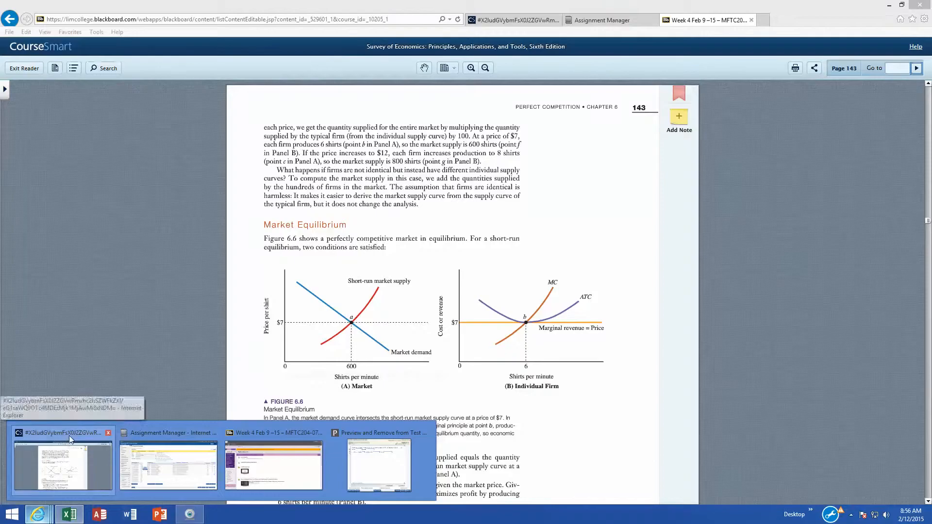
pyautogui.click(69, 436)
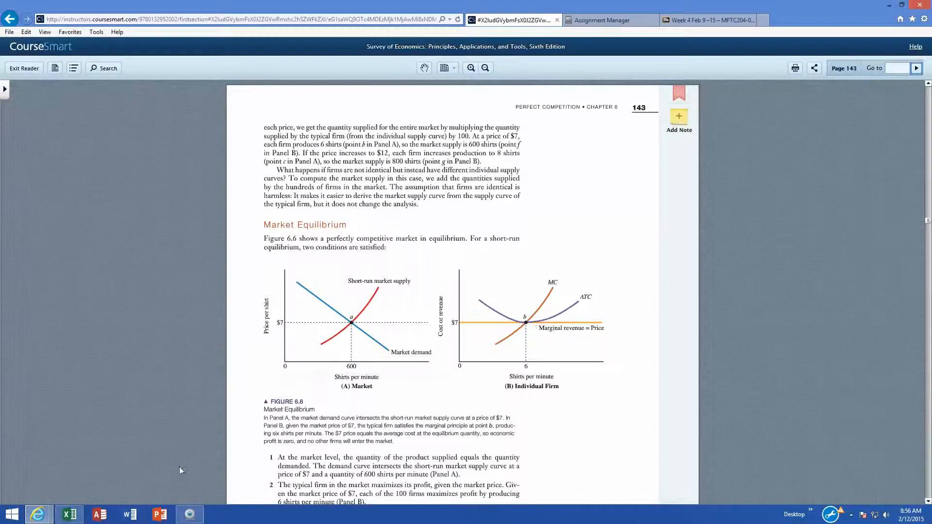
# - Return to the workbook and examine the Output and Total Fixed Cost columns on Sheet2
pyautogui.click(78, 518)
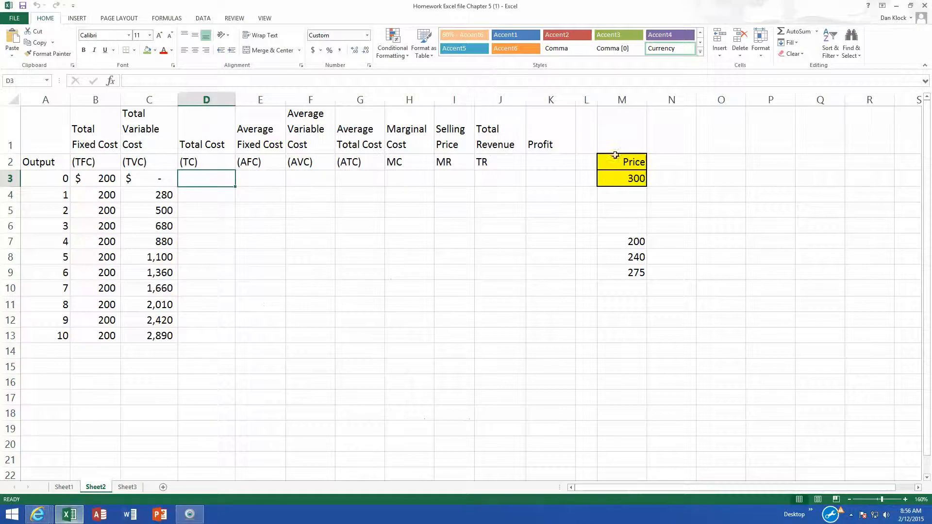
pyautogui.click(217, 198)
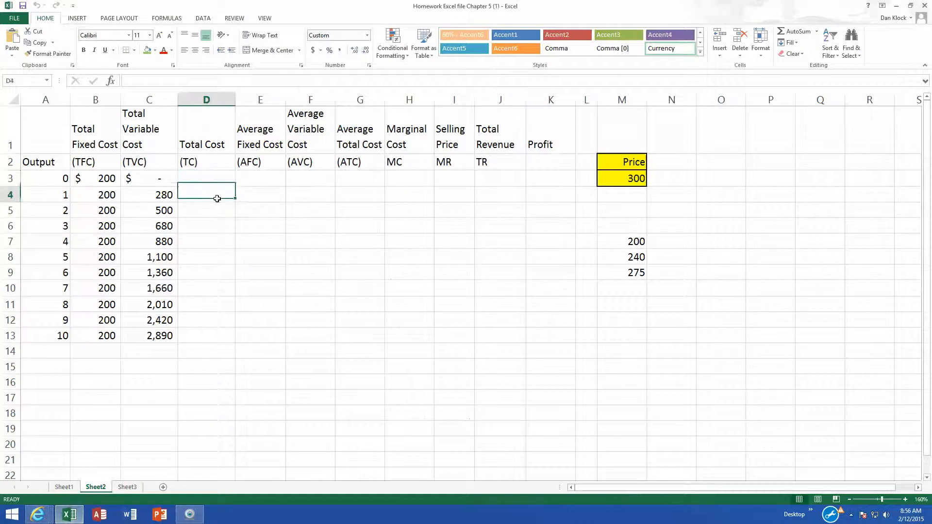
pyautogui.click(56, 183)
pyautogui.click(52, 198)
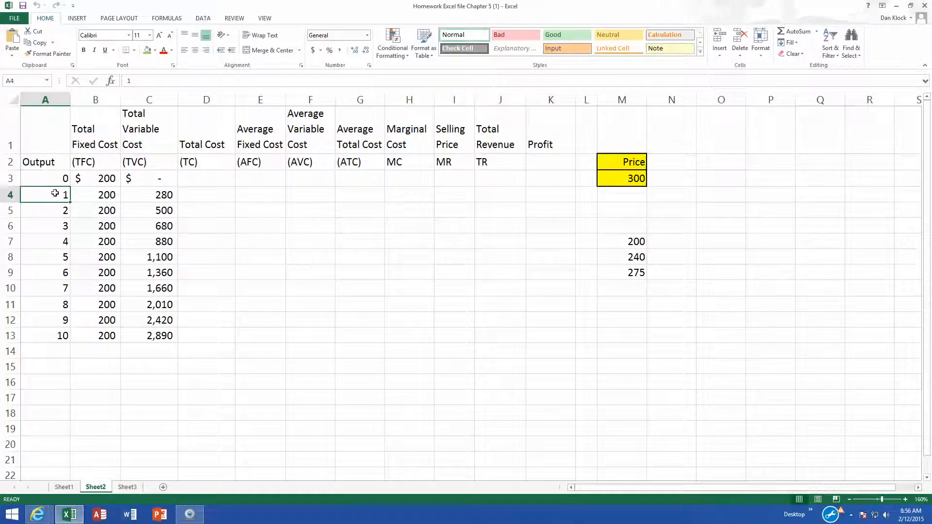
pyautogui.click(55, 211)
pyautogui.click(57, 194)
pyautogui.click(60, 214)
pyautogui.click(62, 226)
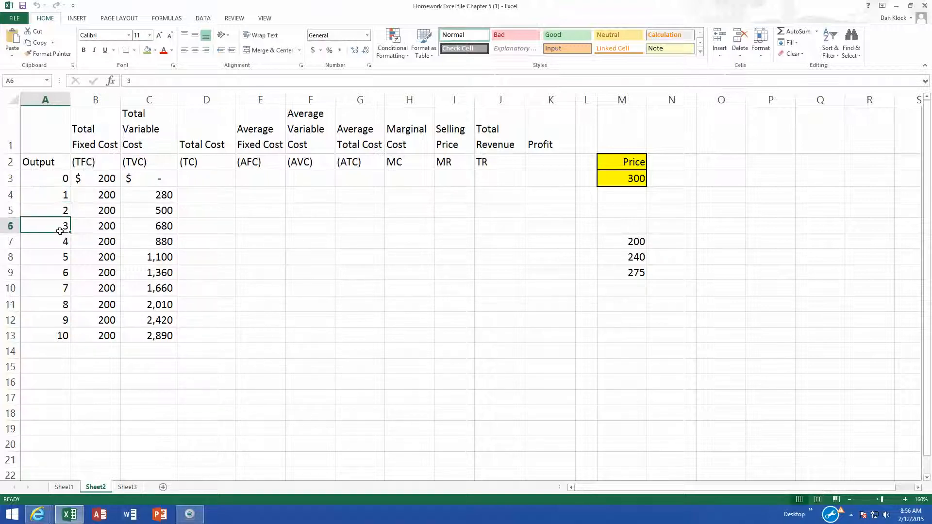
pyautogui.click(97, 196)
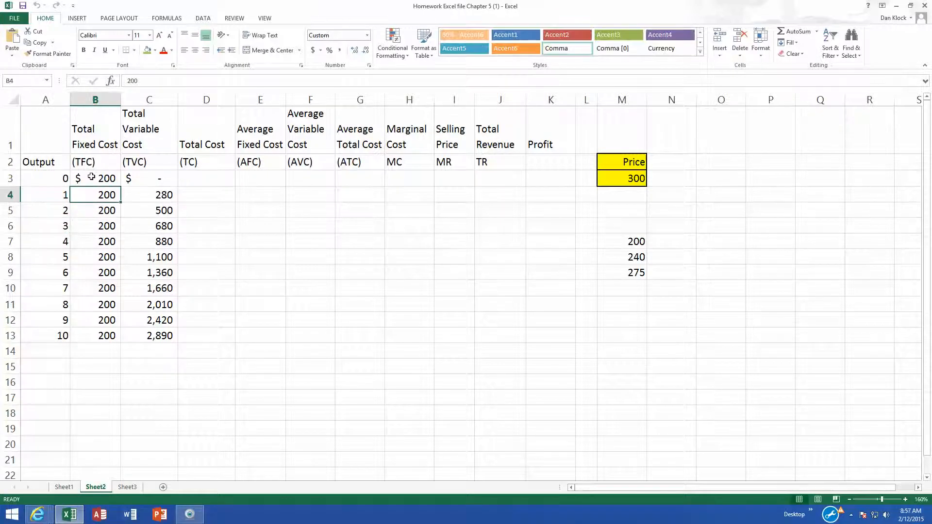
pyautogui.click(107, 178)
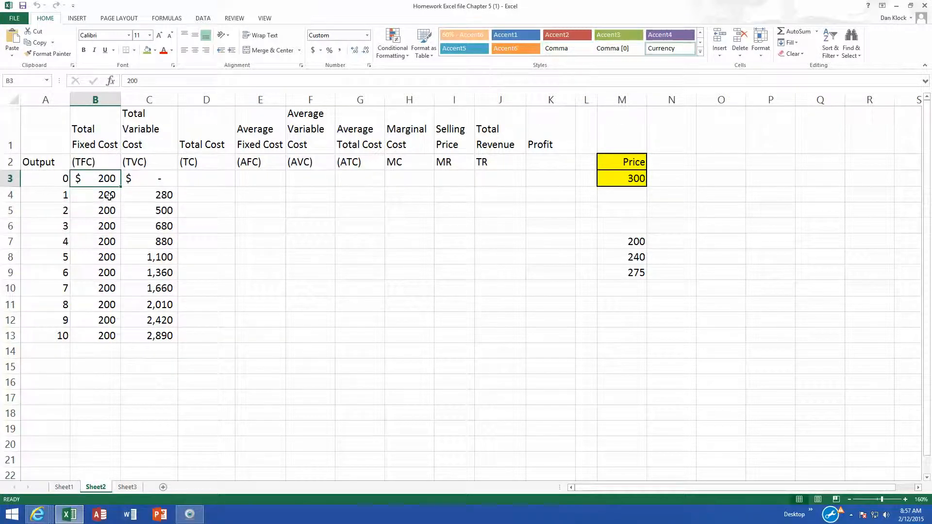
pyautogui.click(110, 195)
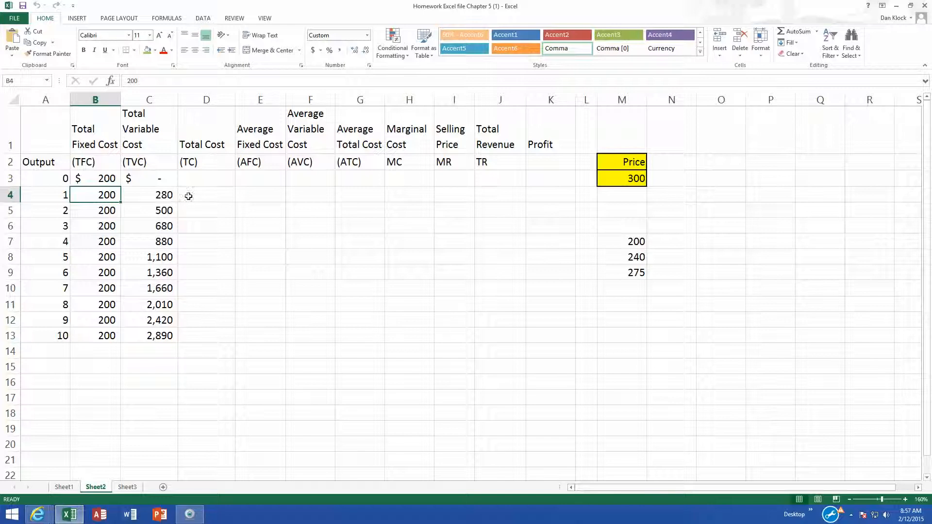
# - Examine the Total Variable Cost values, the Output cells and the Price cell on Sheet2
pyautogui.click(162, 195)
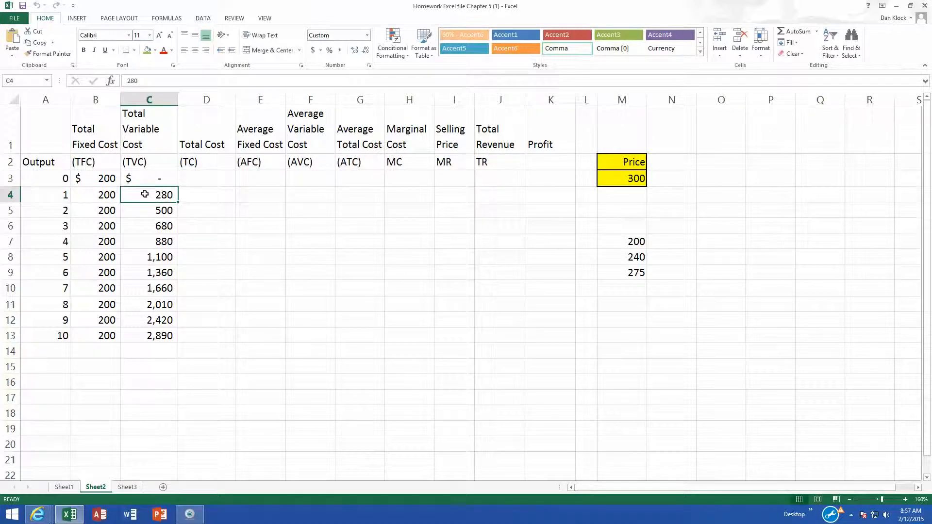
pyautogui.click(166, 210)
pyautogui.click(166, 196)
pyautogui.click(53, 196)
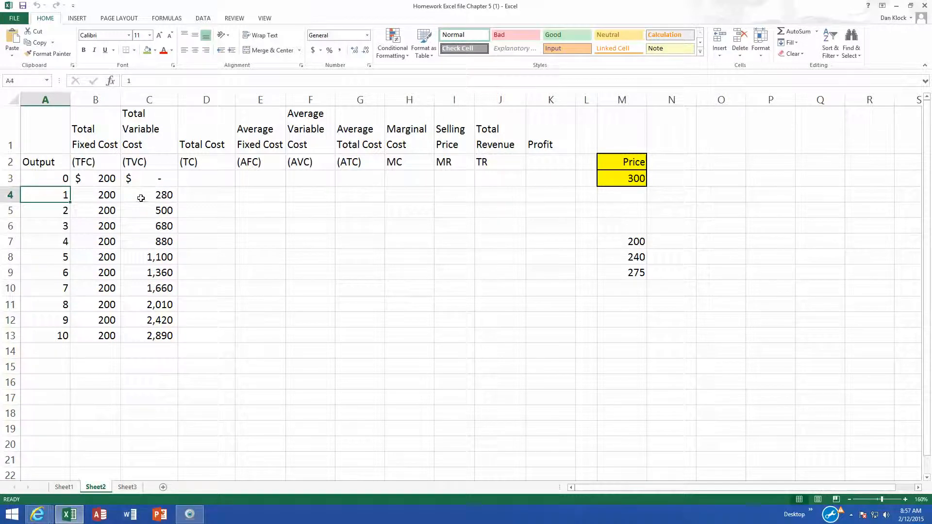
pyautogui.click(157, 197)
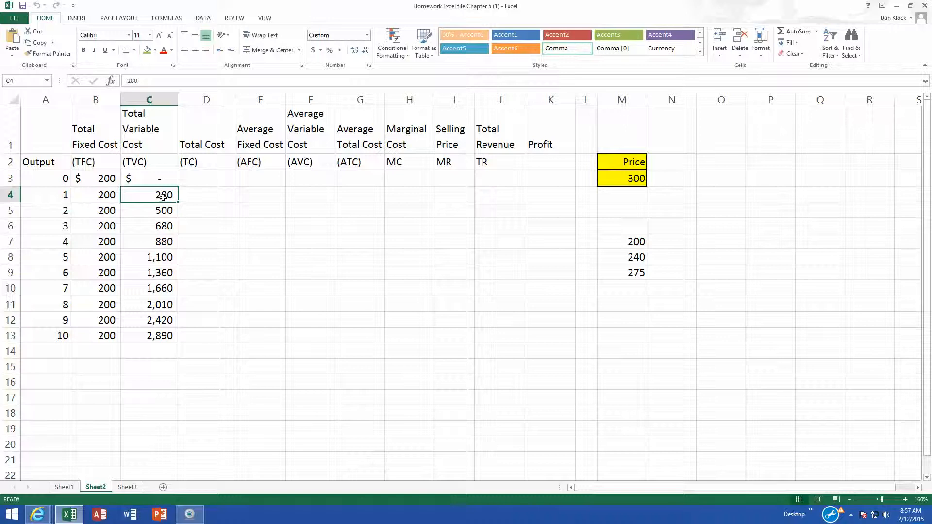
pyautogui.click(64, 197)
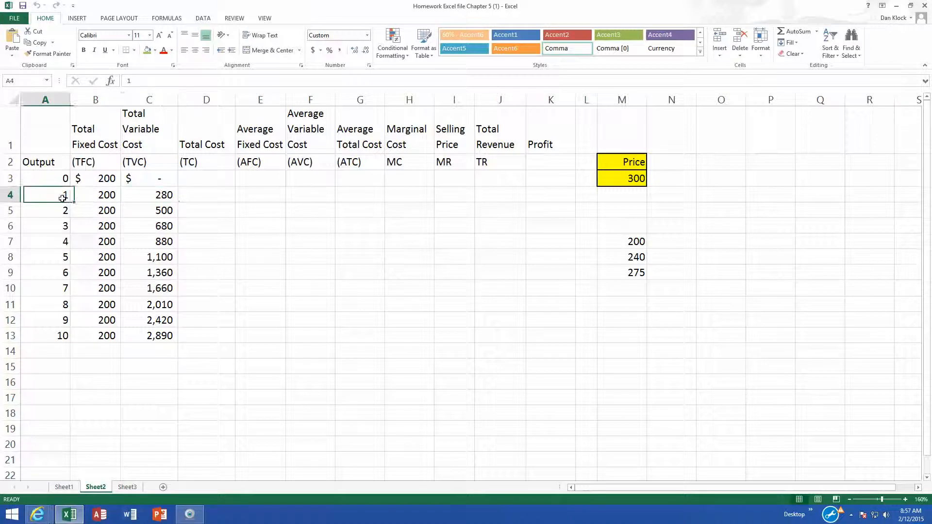
pyautogui.click(150, 209)
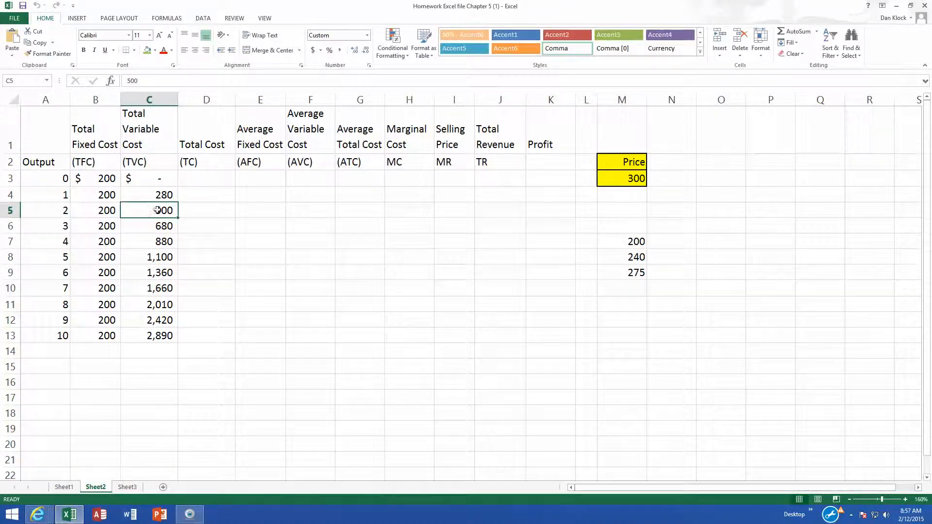
pyautogui.click(209, 179)
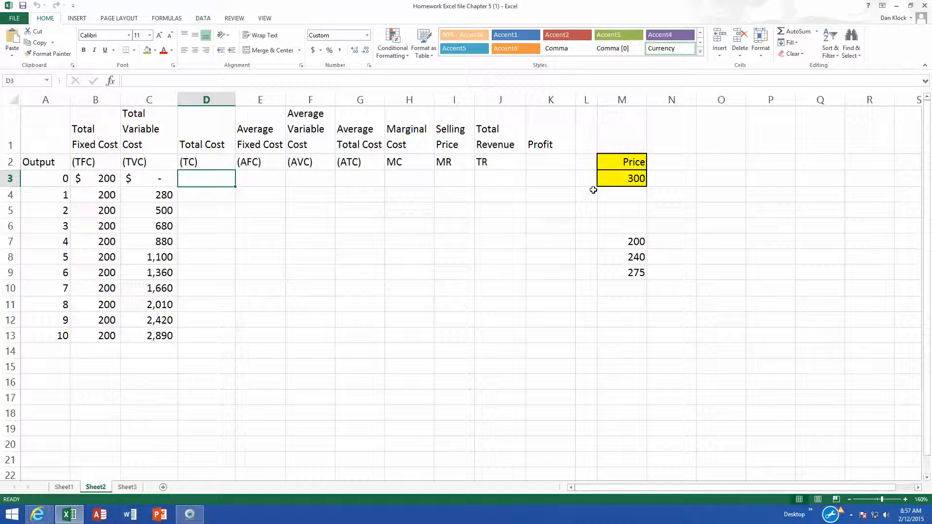
pyautogui.click(628, 177)
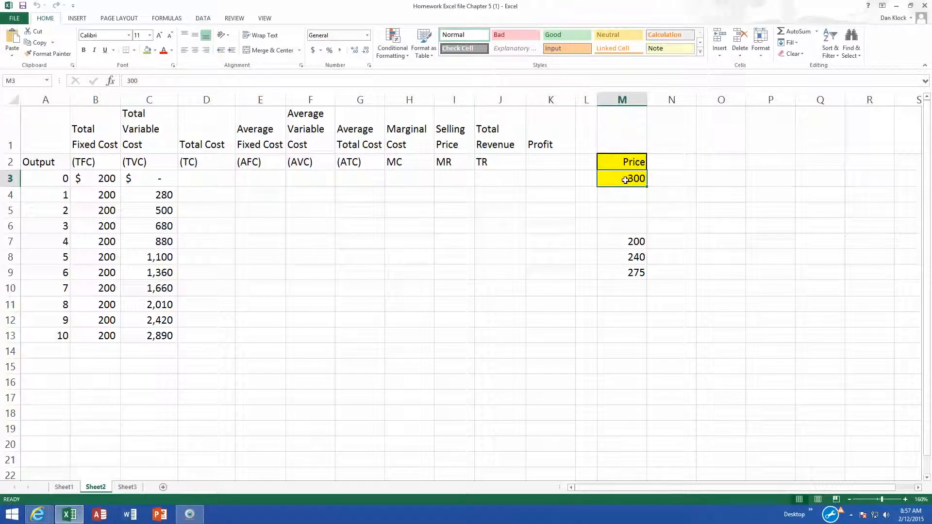
# - Enter the total cost formula =B3+C3 in cell D3 and fill it down through D13
pyautogui.click(210, 181)
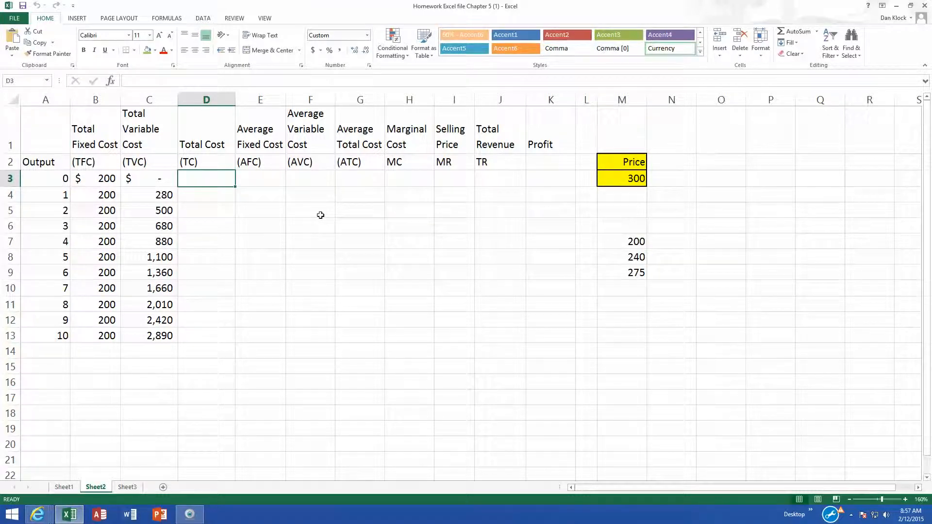
pyautogui.write('=')
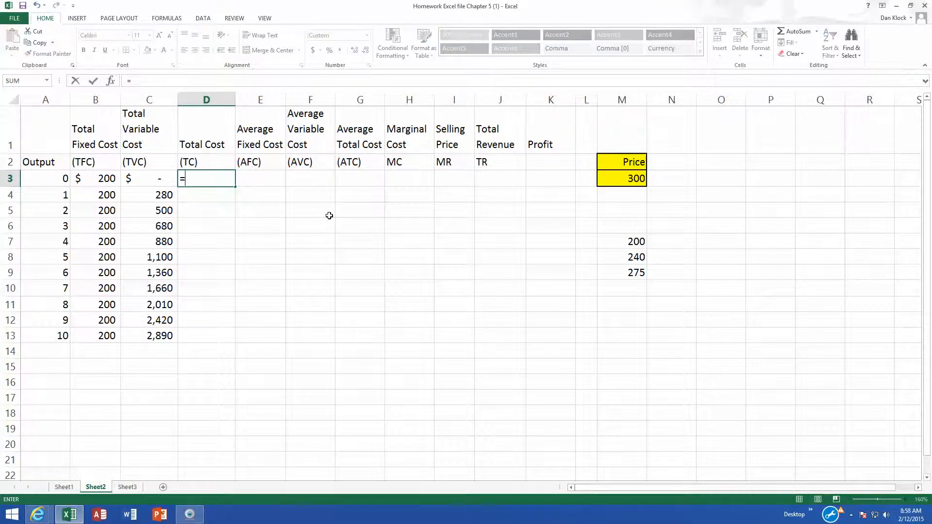
pyautogui.click(93, 179)
pyautogui.write('+')
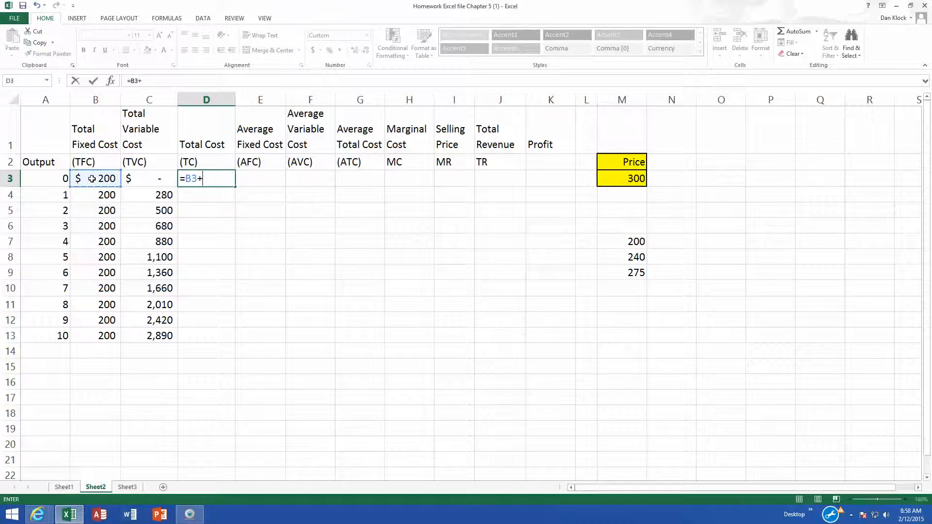
pyautogui.click(154, 176)
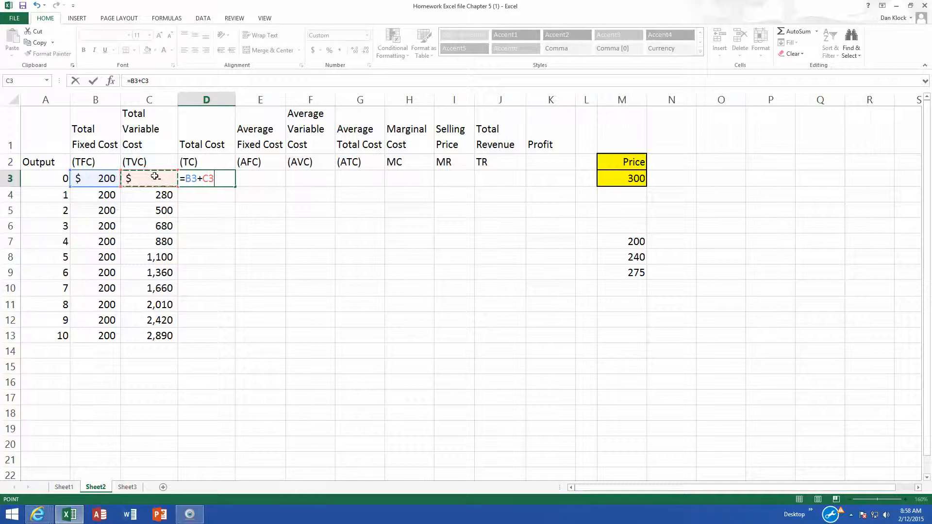
pyautogui.press('Return')
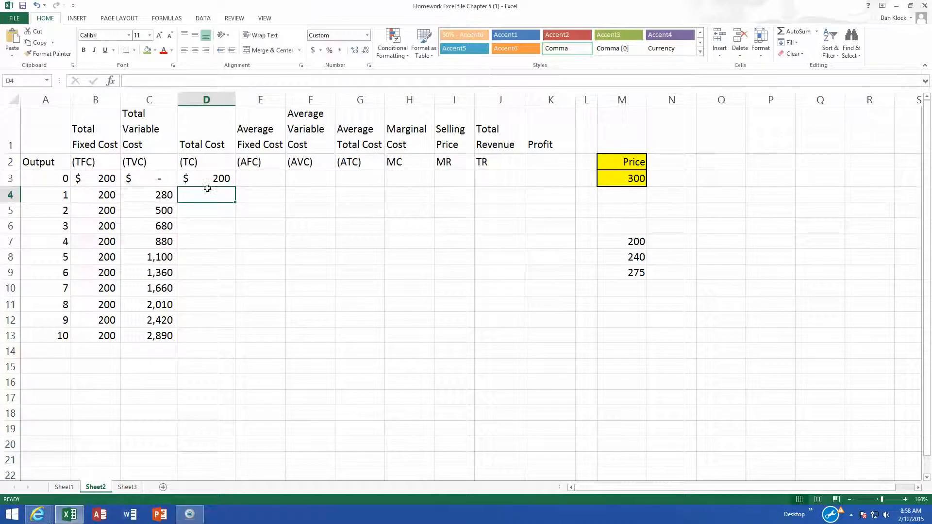
pyautogui.click(219, 181)
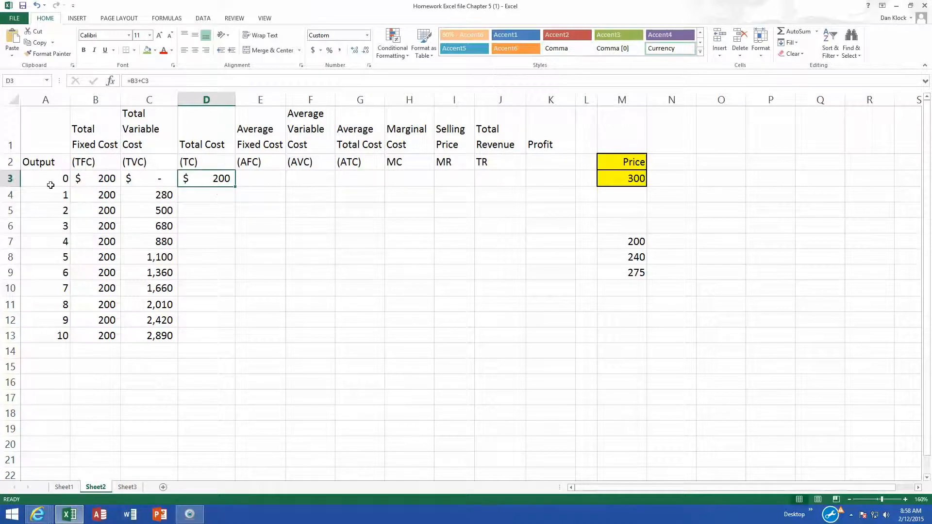
pyautogui.doubleClick(235, 187)
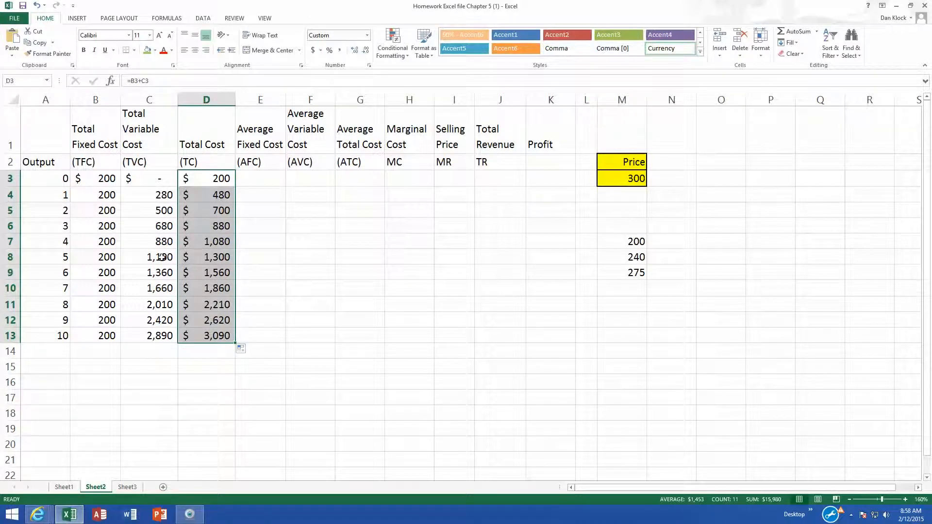
# - Enter the average fixed cost formula =B3/A3 in cell E3 and reselect that cell
pyautogui.click(258, 182)
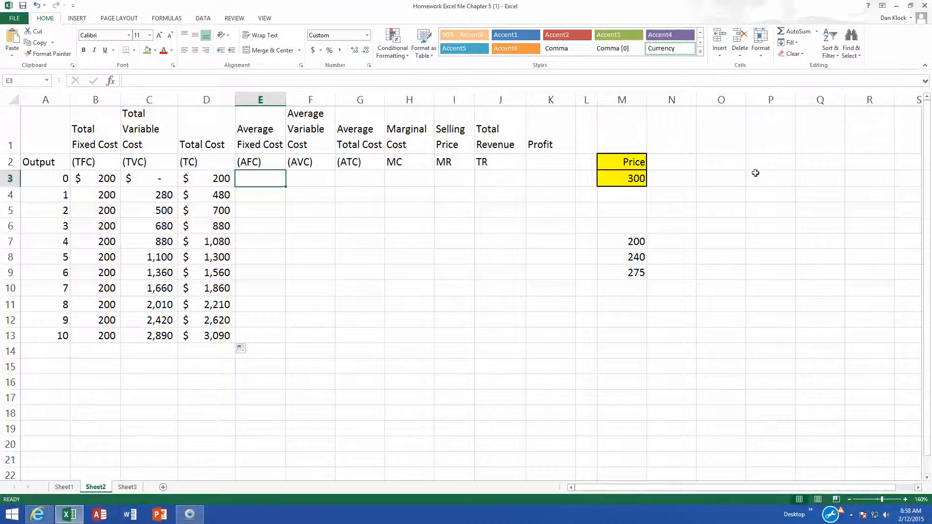
pyautogui.write('=')
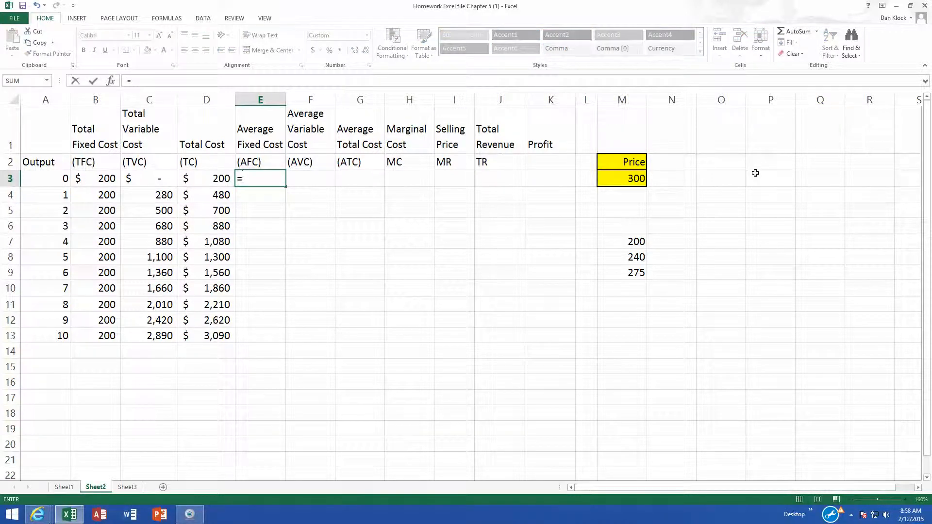
pyautogui.click(92, 180)
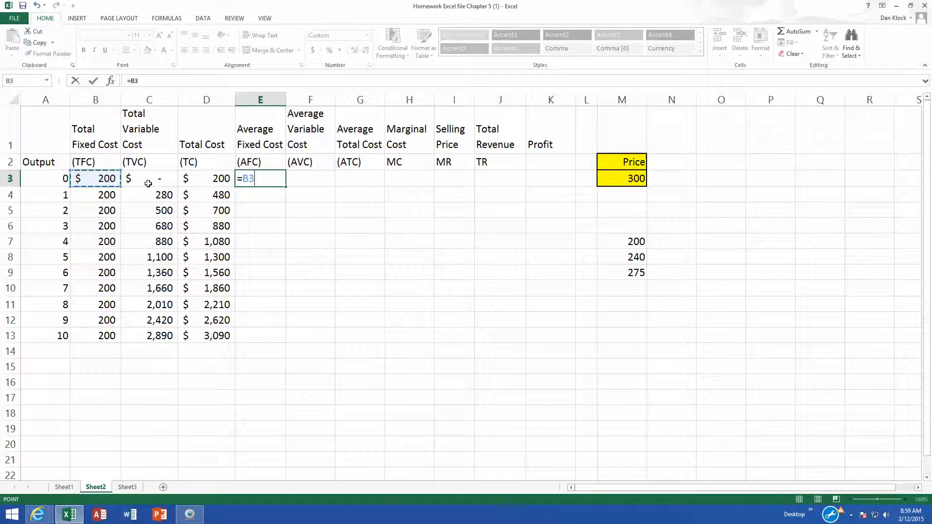
pyautogui.write('/')
pyautogui.click(46, 176)
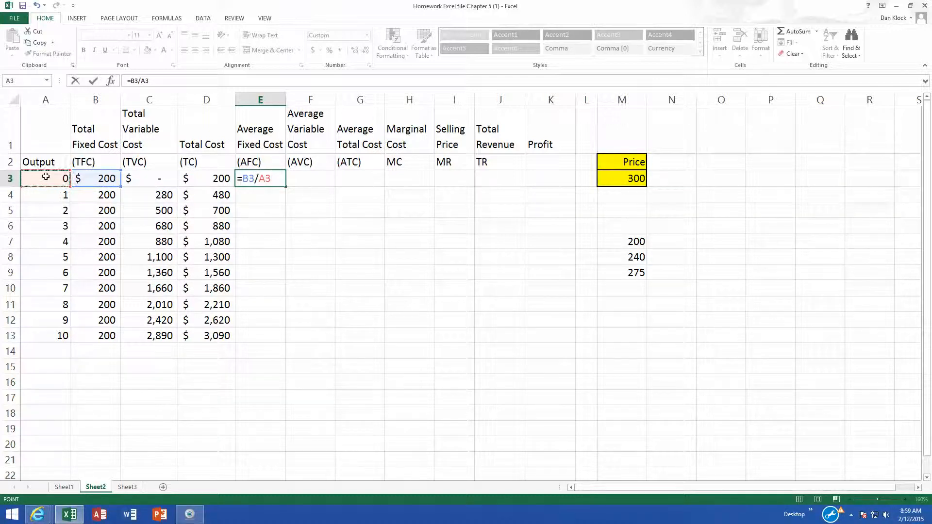
pyautogui.press('Return')
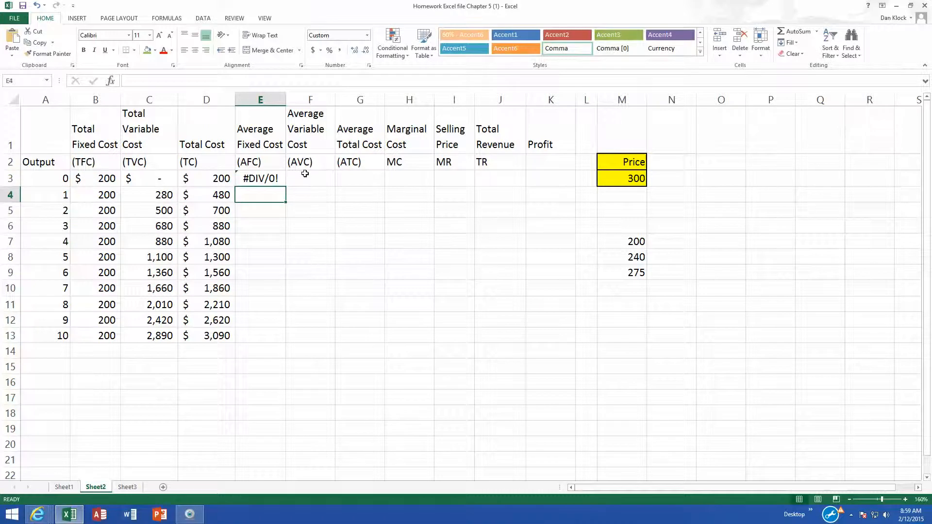
pyautogui.click(258, 179)
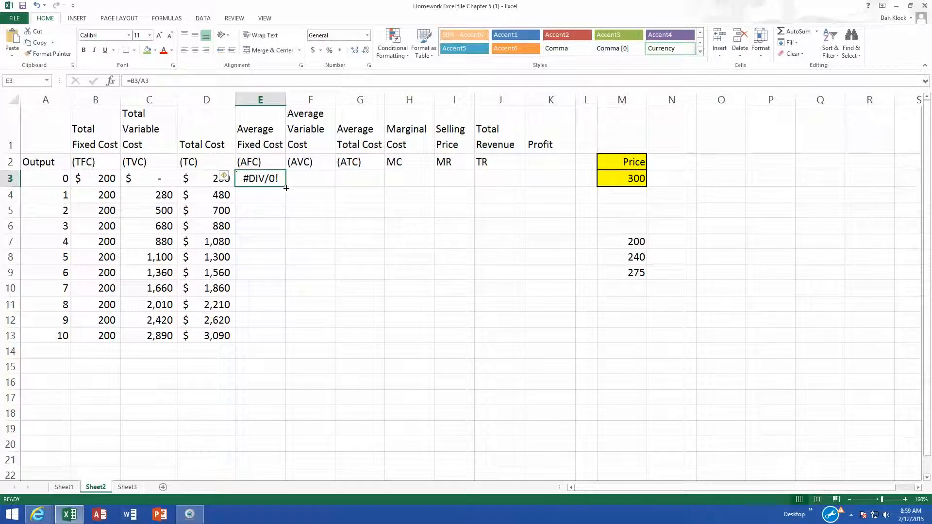
# - Fill the average fixed cost formula down through E13 and inspect the formula in E6
pyautogui.doubleClick(286, 188)
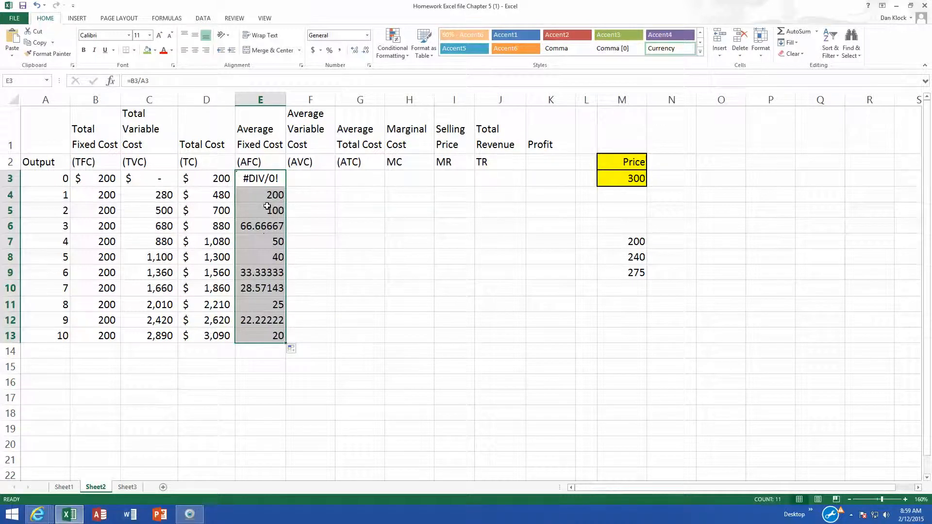
pyautogui.press('Down')
pyautogui.doubleClick(272, 225)
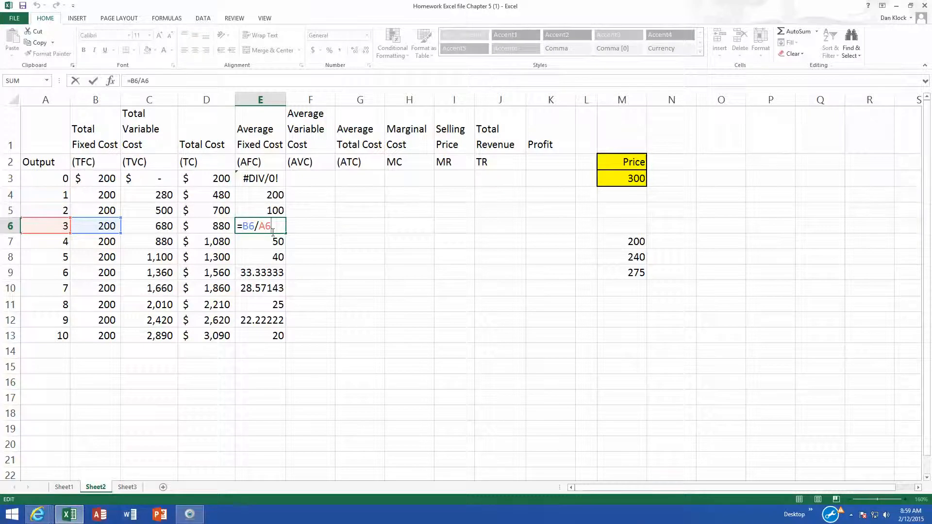
pyautogui.hotkey('ctrl', 'Return')
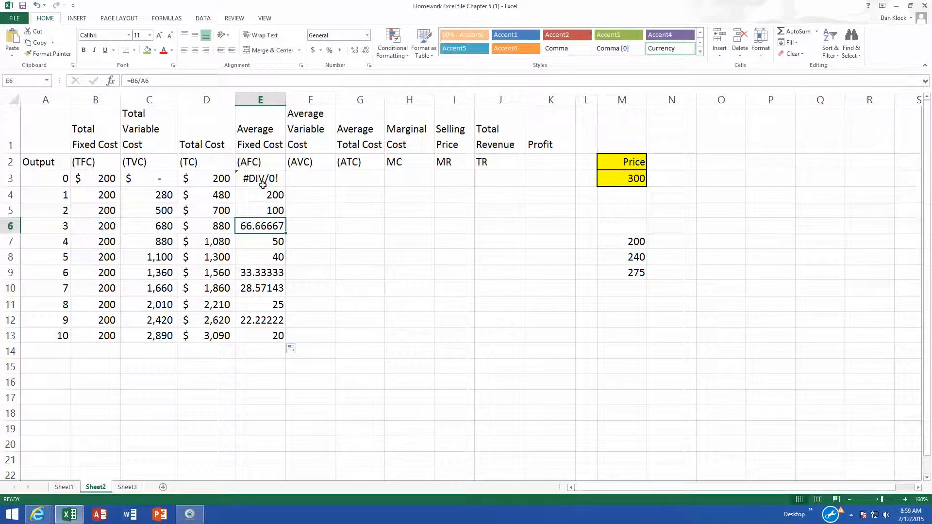
# - Apply Accounting number format with no decimal places to the range E3:K13
pyautogui.moveTo(262, 179); pyautogui.dragTo(547, 330)
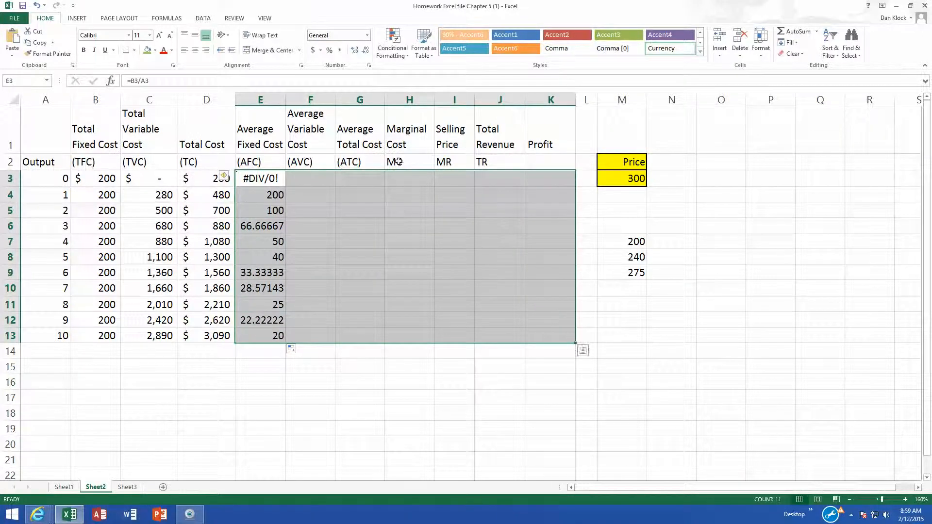
pyautogui.click(313, 50)
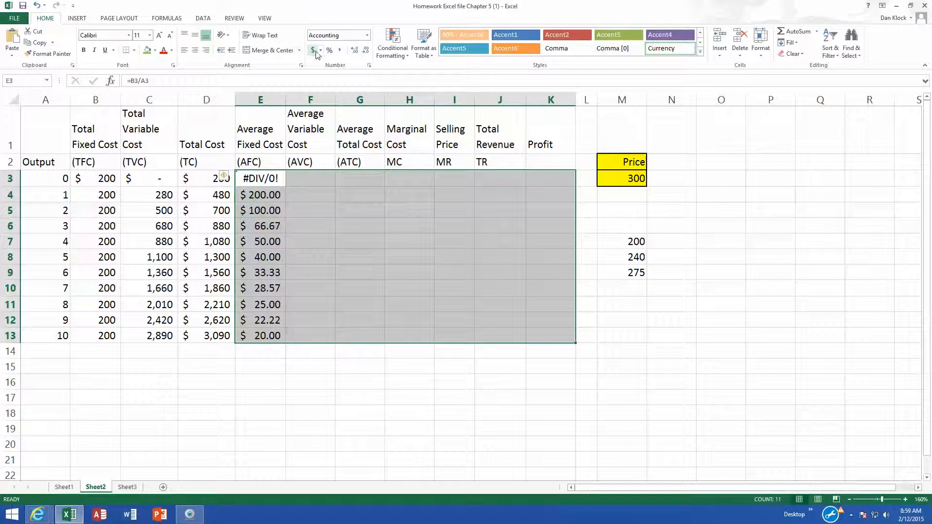
pyautogui.click(366, 53)
pyautogui.click(366, 52)
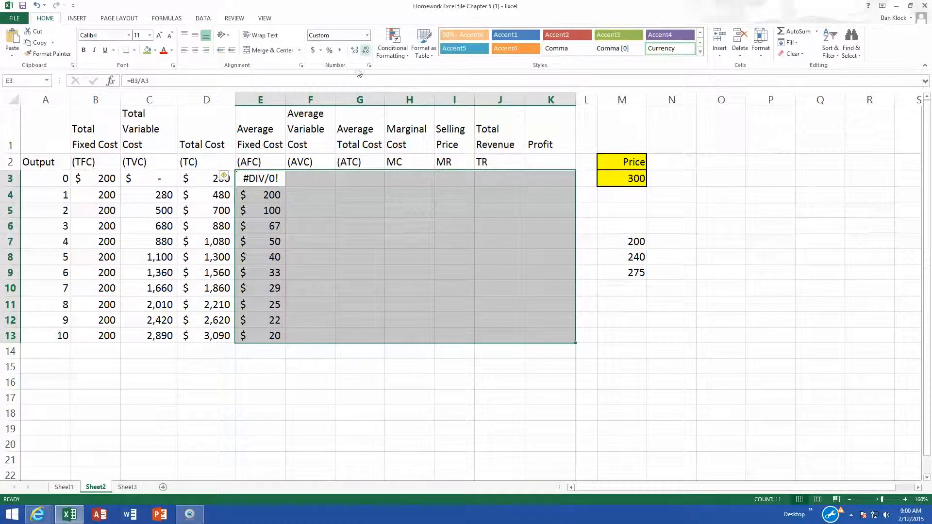
pyautogui.click(277, 222)
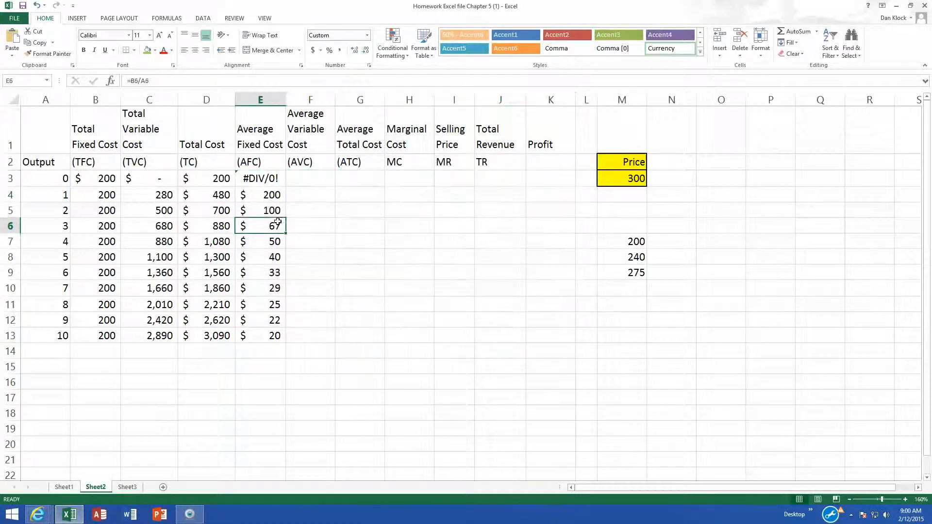
# - Enter the average variable cost formula =C3/A3 in cell F3 and fill it down through F13
pyautogui.click(298, 181)
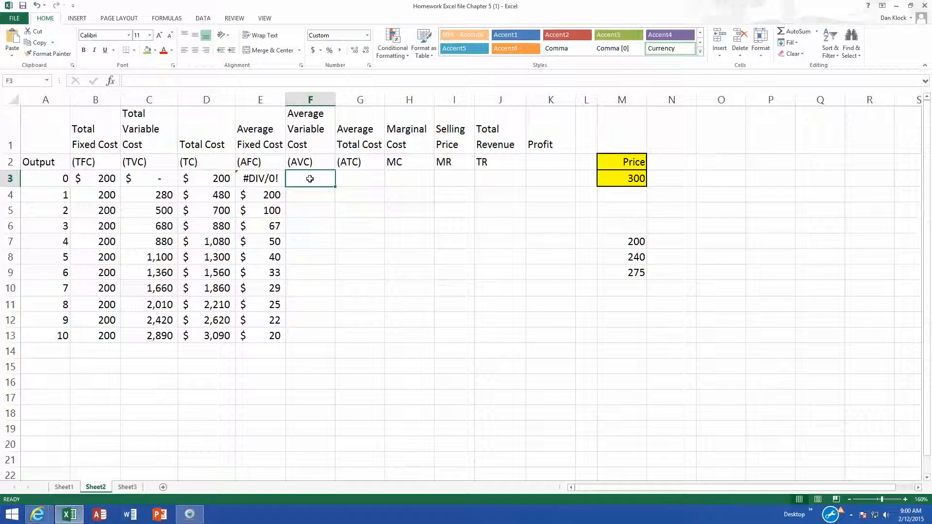
pyautogui.write('=')
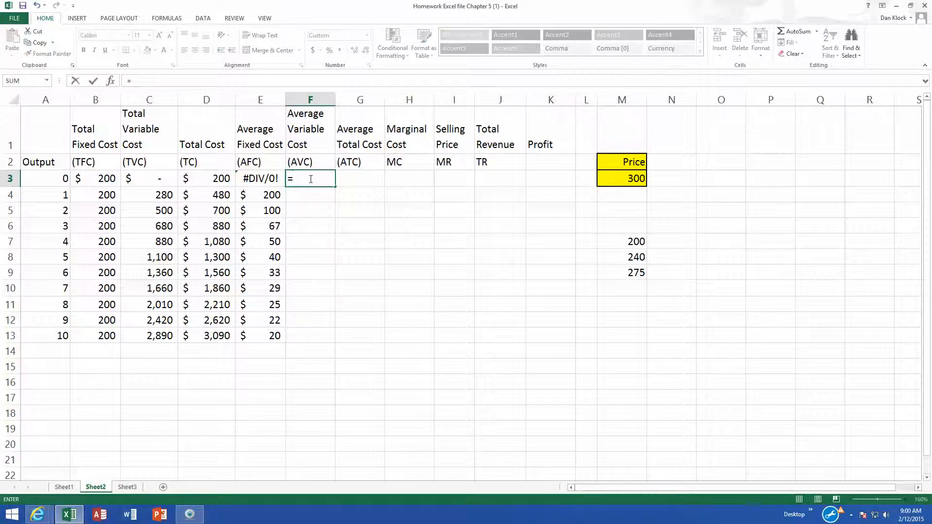
pyautogui.click(154, 178)
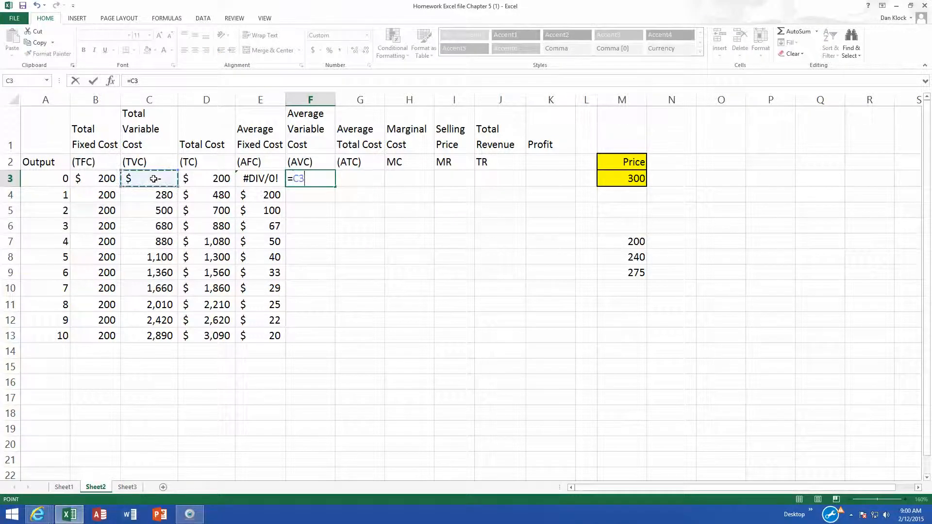
pyautogui.write('/')
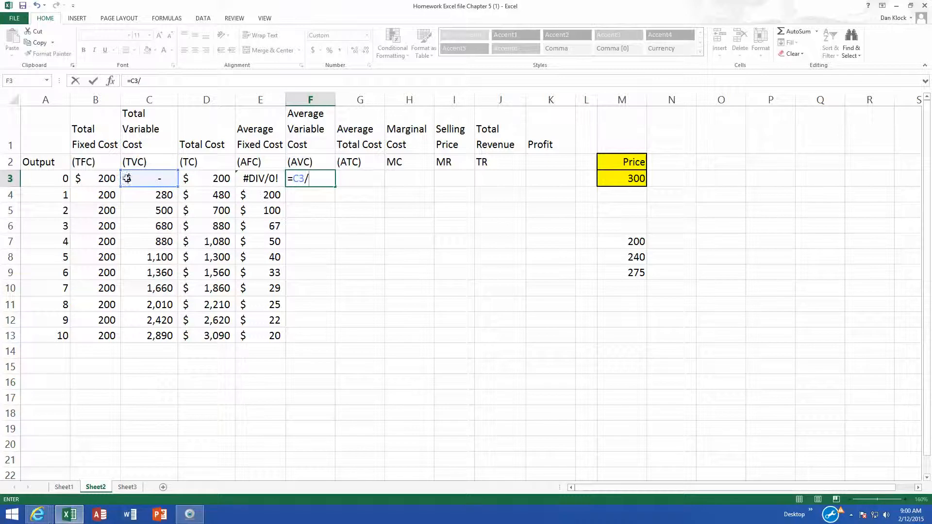
pyautogui.click(49, 175)
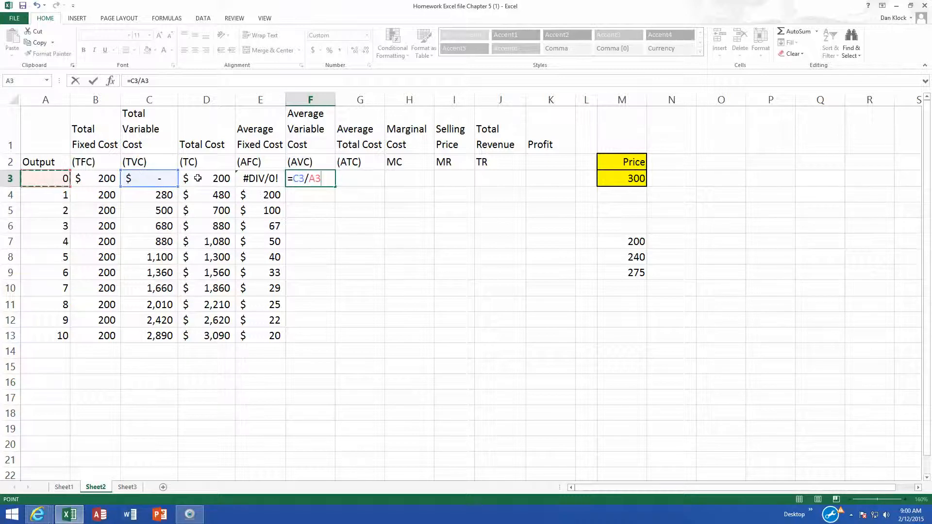
pyautogui.press('Return')
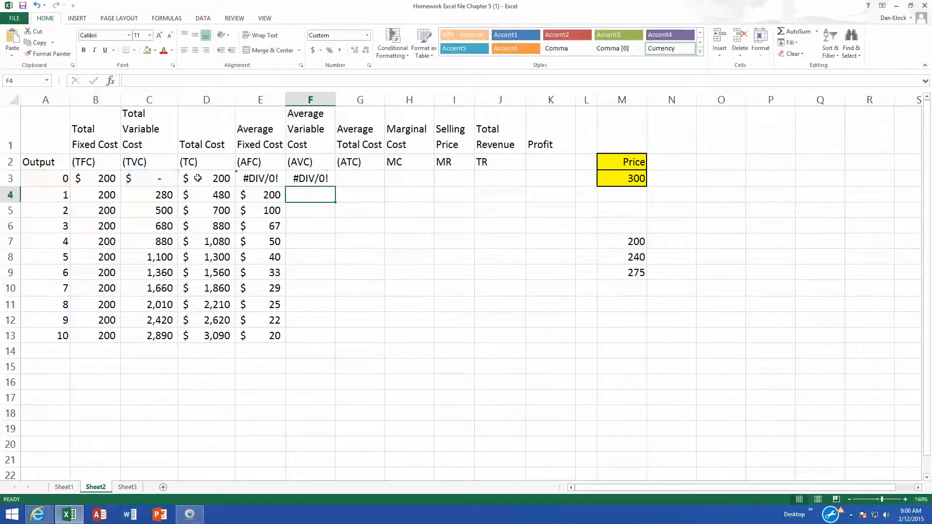
pyautogui.click(313, 179)
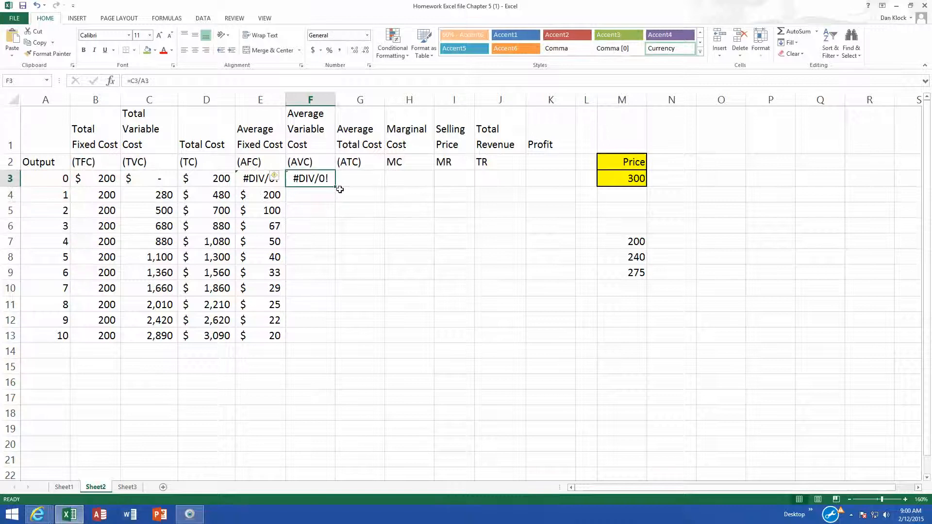
pyautogui.doubleClick(334, 187)
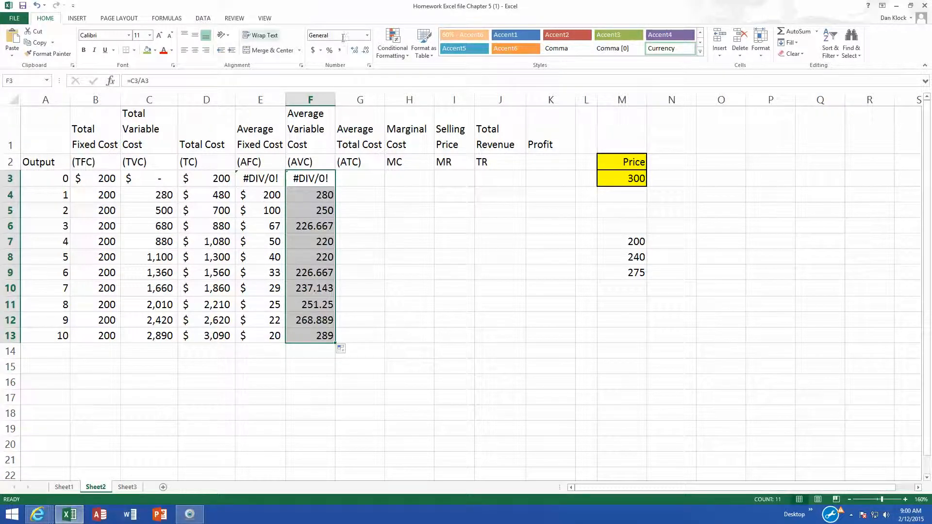
# - Format the average variable cost column as Accounting with no decimal places
pyautogui.click(313, 50)
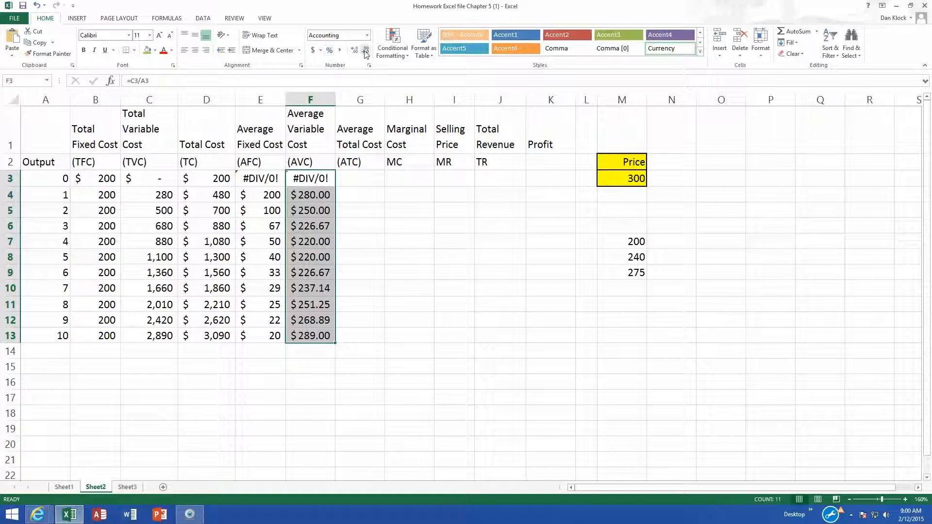
pyautogui.click(357, 51)
pyautogui.click(365, 50)
pyautogui.click(365, 50)
pyautogui.click(365, 50)
# - Enter the average total cost formula =D3/A3 in cell G3 and fill it down through G13
pyautogui.click(368, 178)
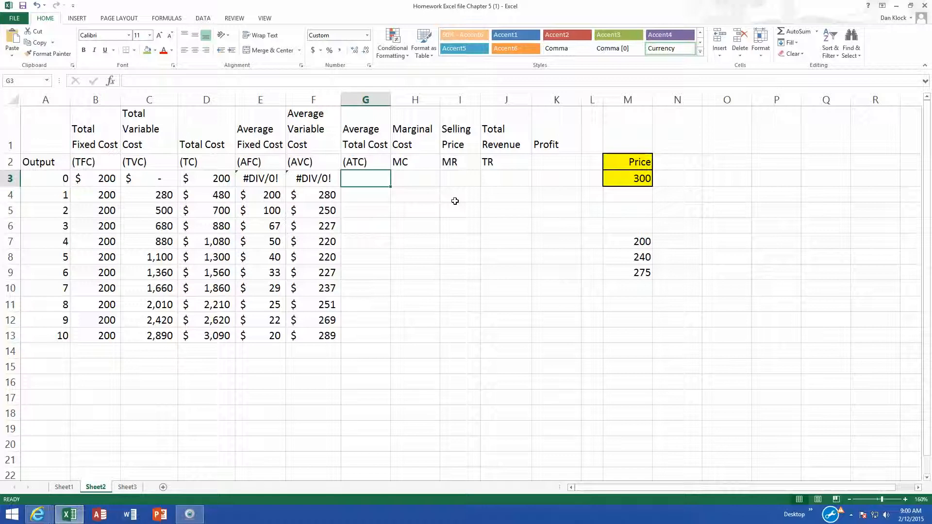
pyautogui.write('=')
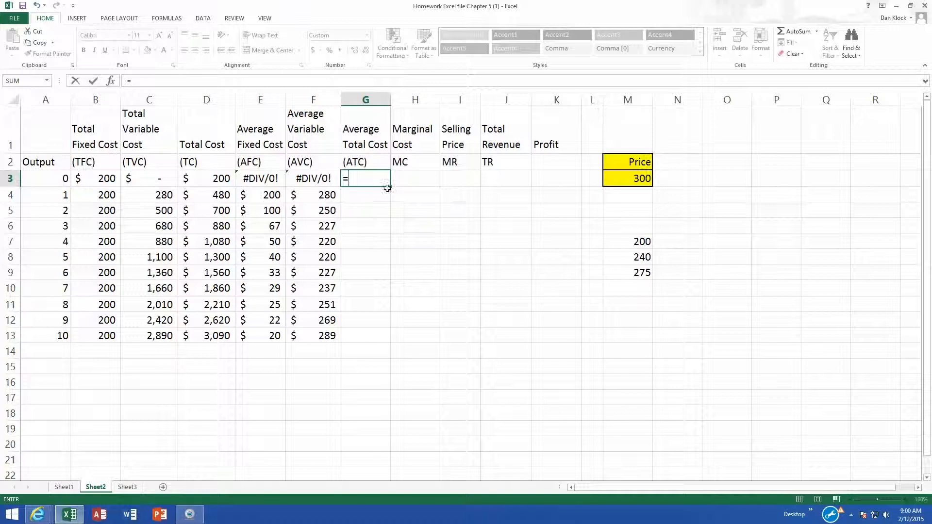
pyautogui.click(199, 180)
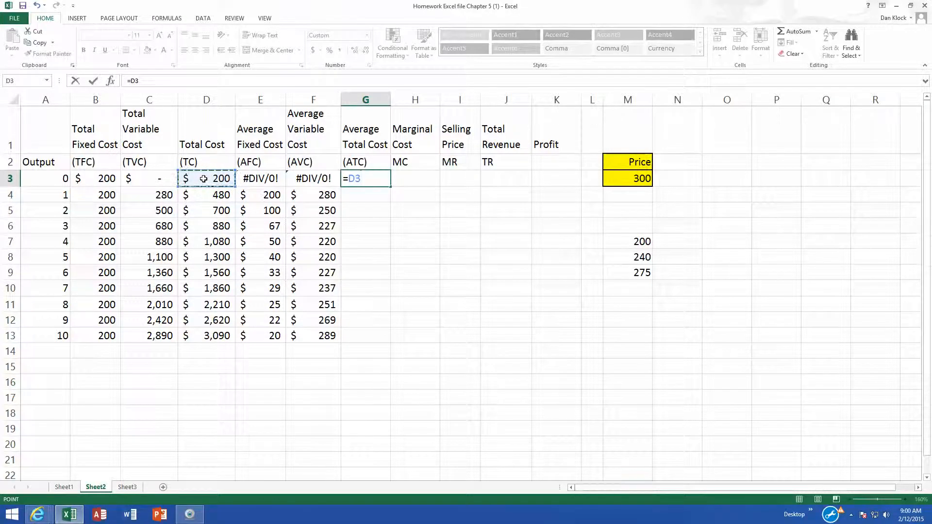
pyautogui.write('/')
pyautogui.click(56, 175)
pyautogui.press('Return')
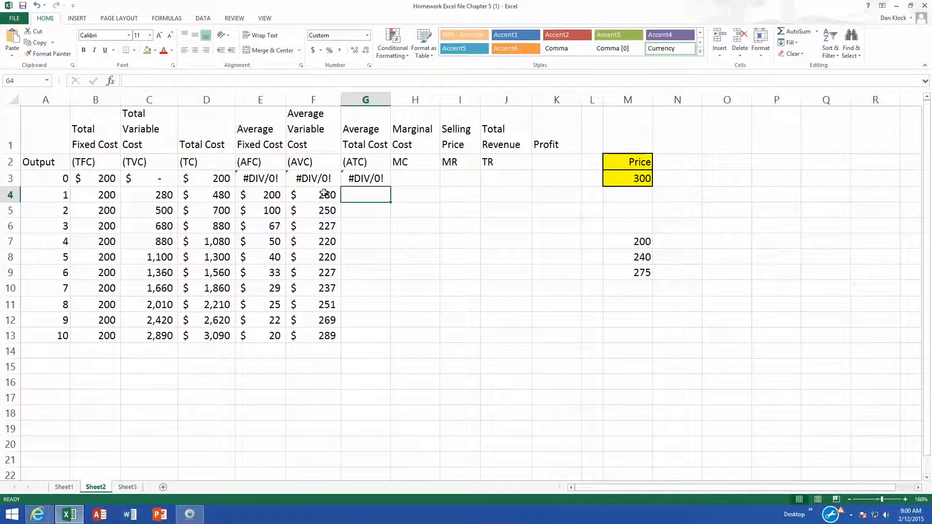
pyautogui.click(375, 179)
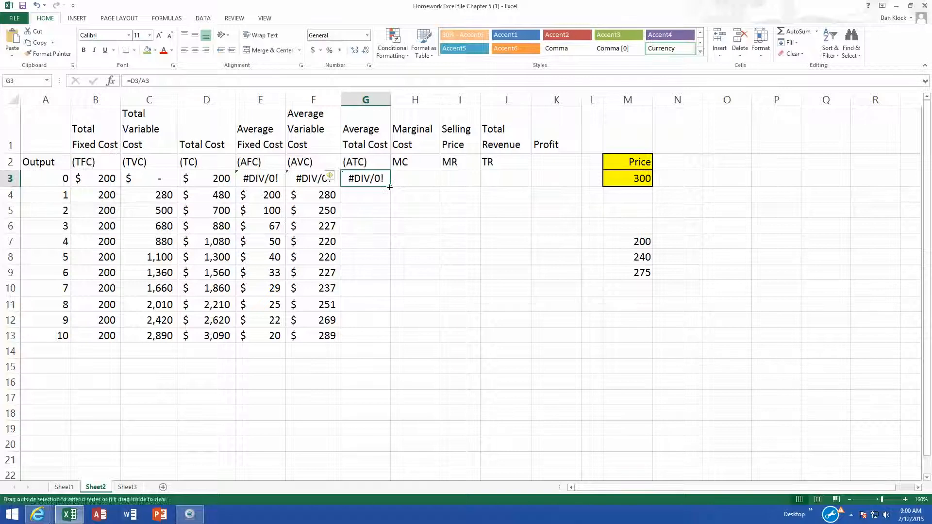
pyautogui.doubleClick(390, 187)
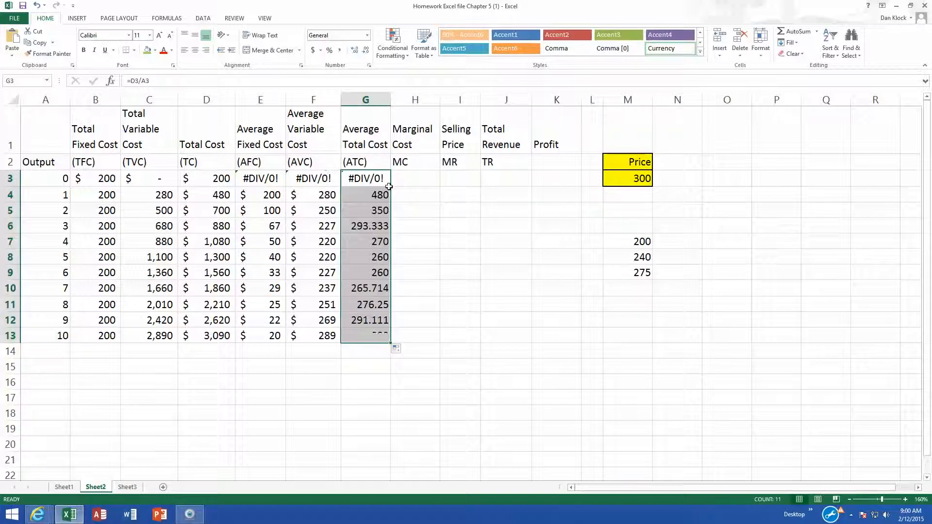
# - Format the average total cost column as Accounting with no decimal places and autofit column G's width
pyautogui.click(313, 51)
pyautogui.click(354, 50)
pyautogui.click(354, 50)
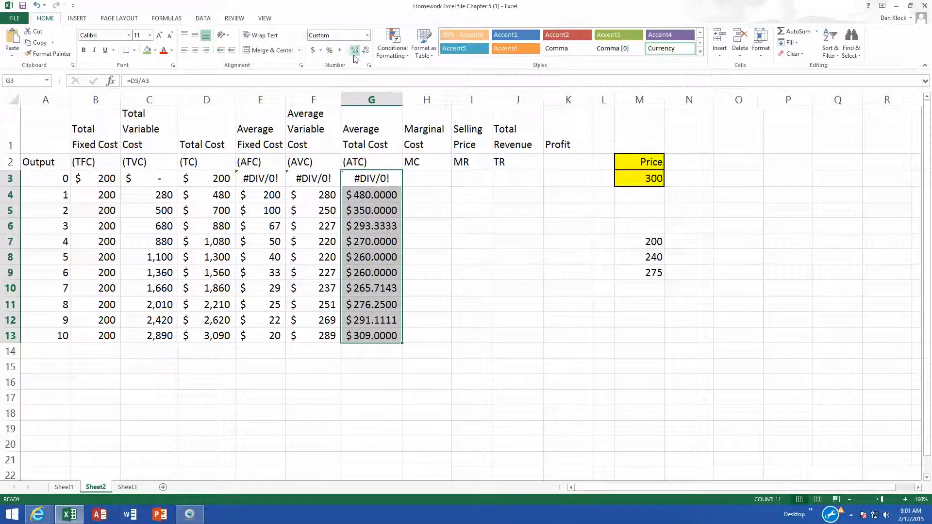
pyautogui.click(366, 50)
pyautogui.click(365, 51)
pyautogui.click(365, 51)
pyautogui.click(365, 50)
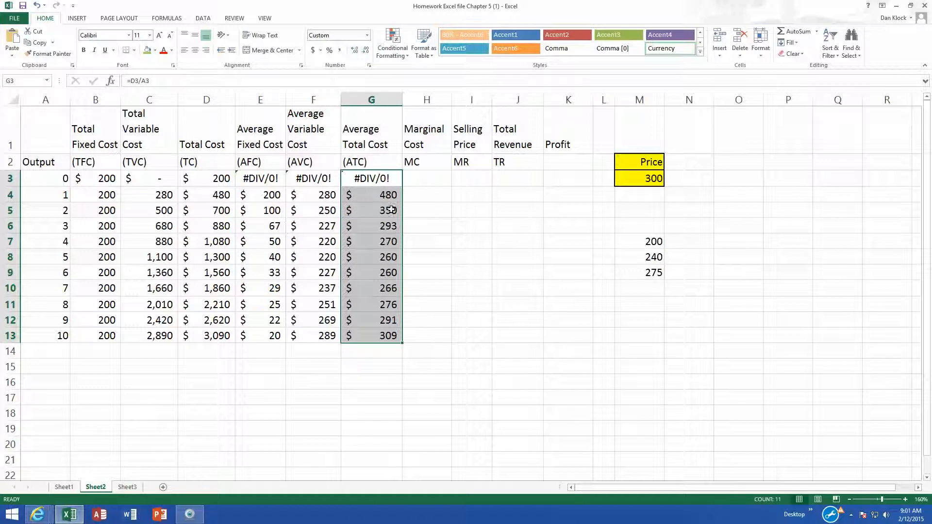
pyautogui.doubleClick(403, 100)
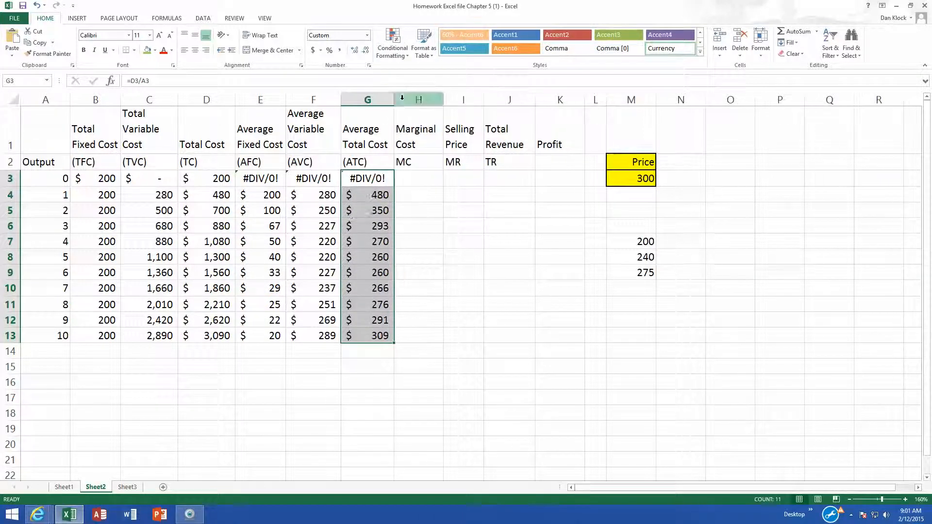
pyautogui.click(361, 198)
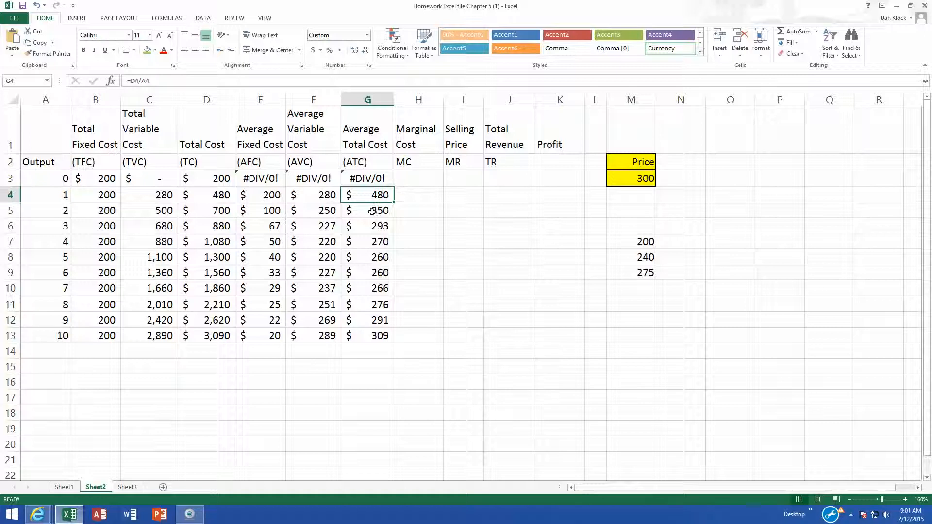
# - Enter the marginal cost formula =D4-D3 in cell H4 and fill it down through H13
pyautogui.click(418, 181)
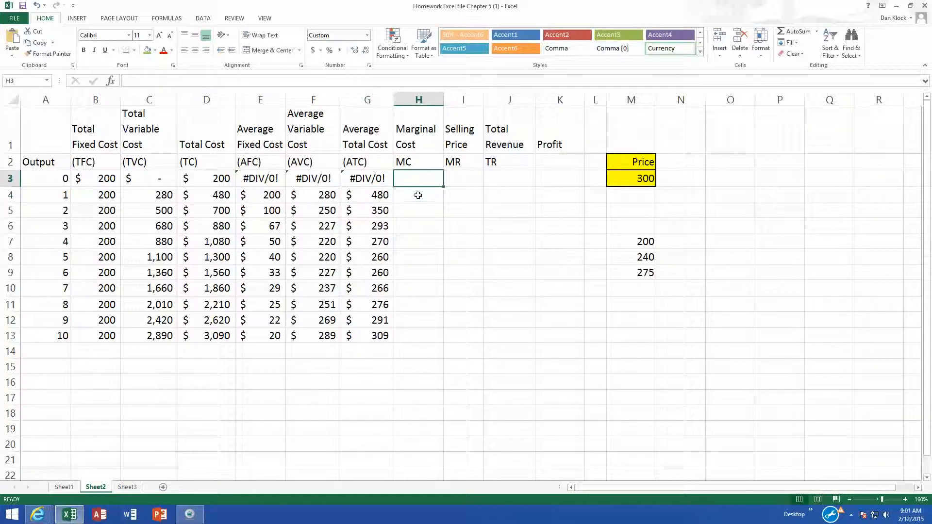
pyautogui.click(418, 195)
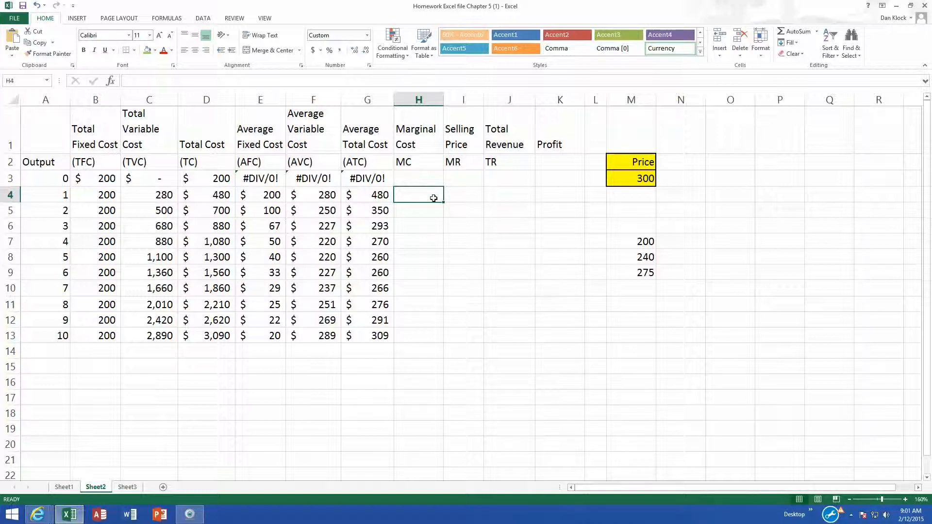
pyautogui.write('=')
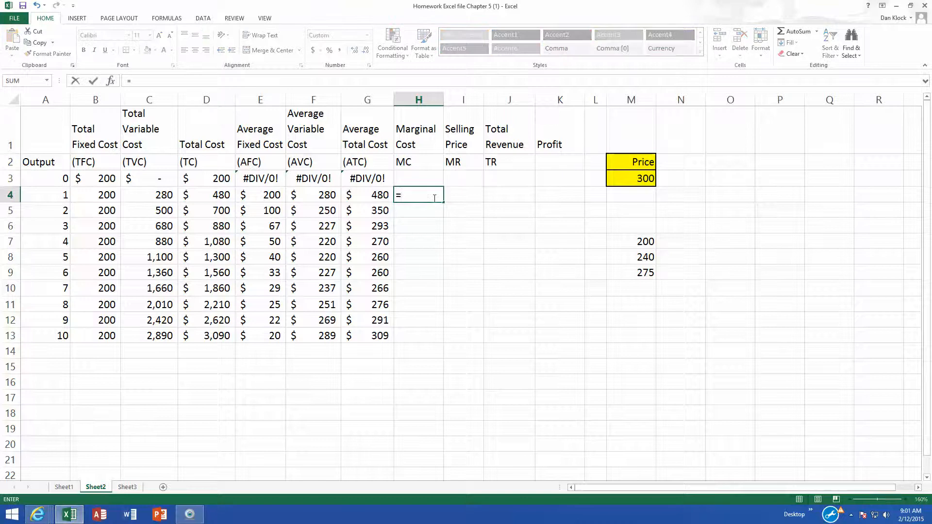
pyautogui.click(213, 194)
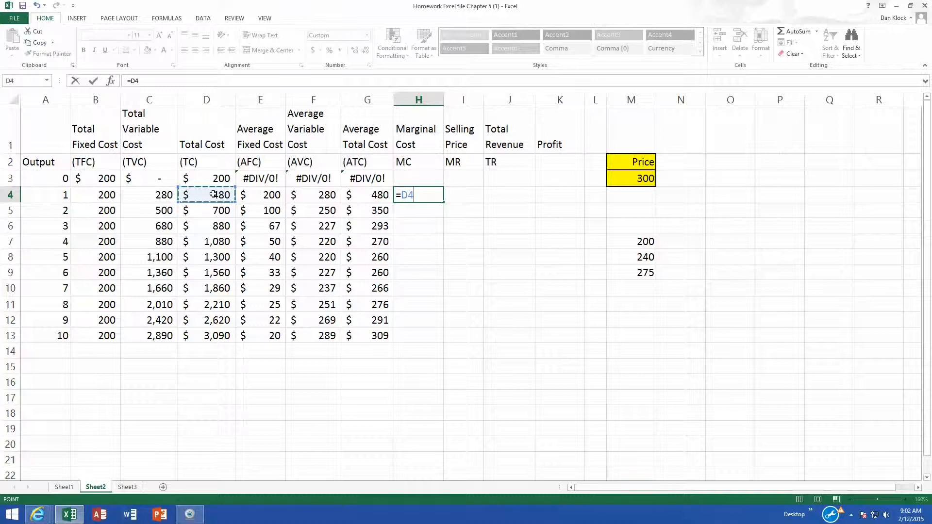
pyautogui.write('-')
pyautogui.click(218, 177)
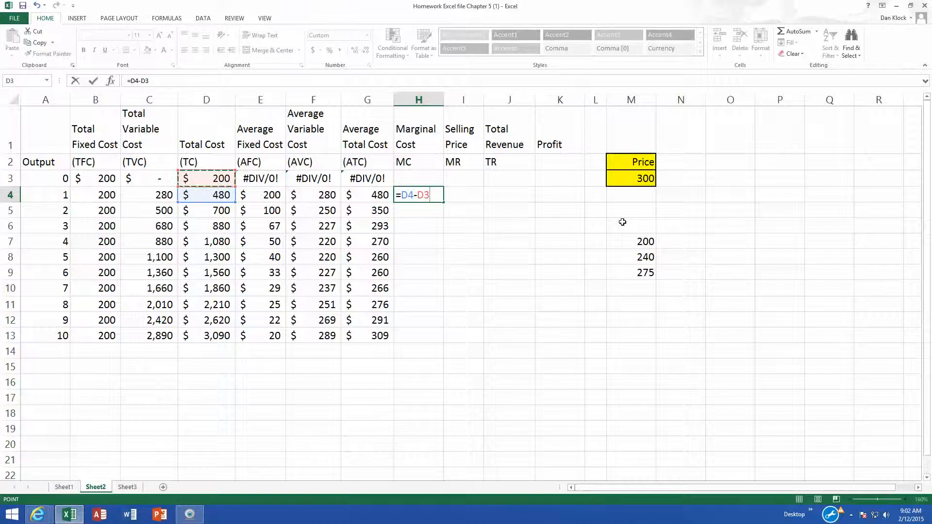
pyautogui.press('Return')
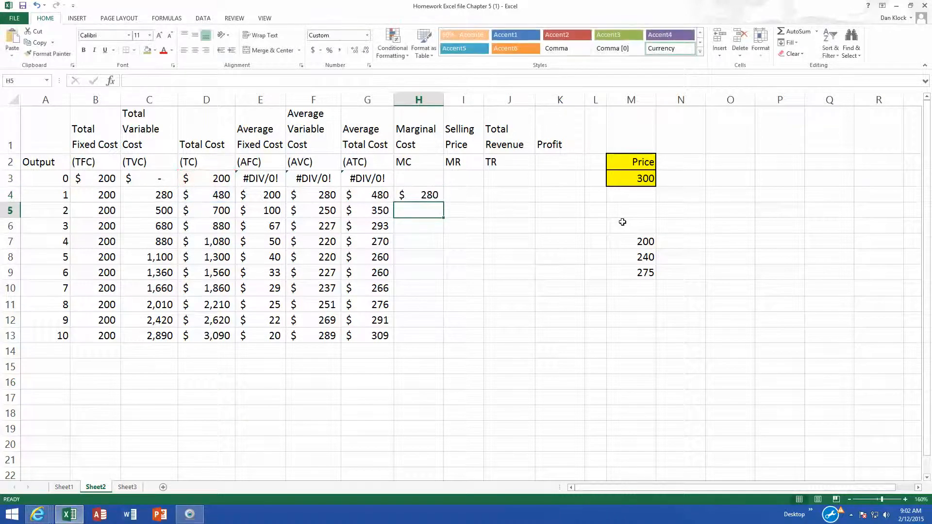
pyautogui.click(425, 196)
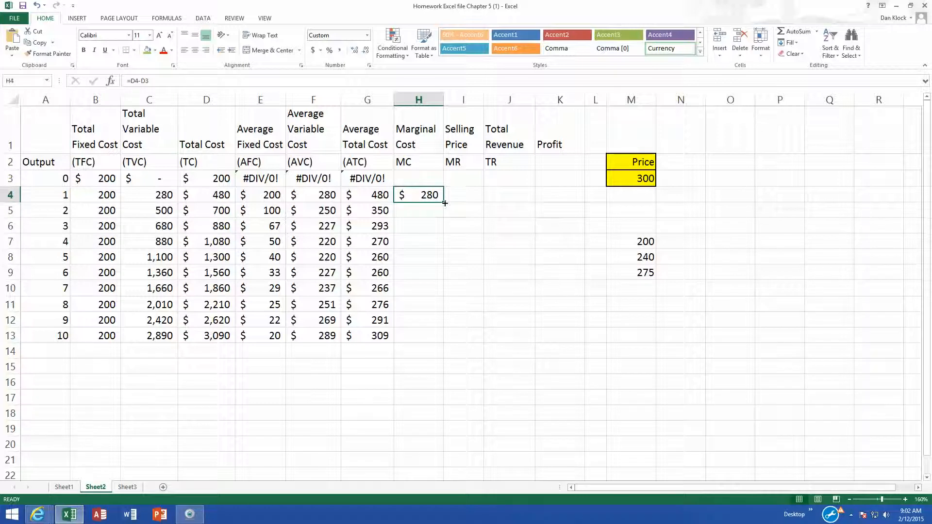
pyautogui.doubleClick(445, 203)
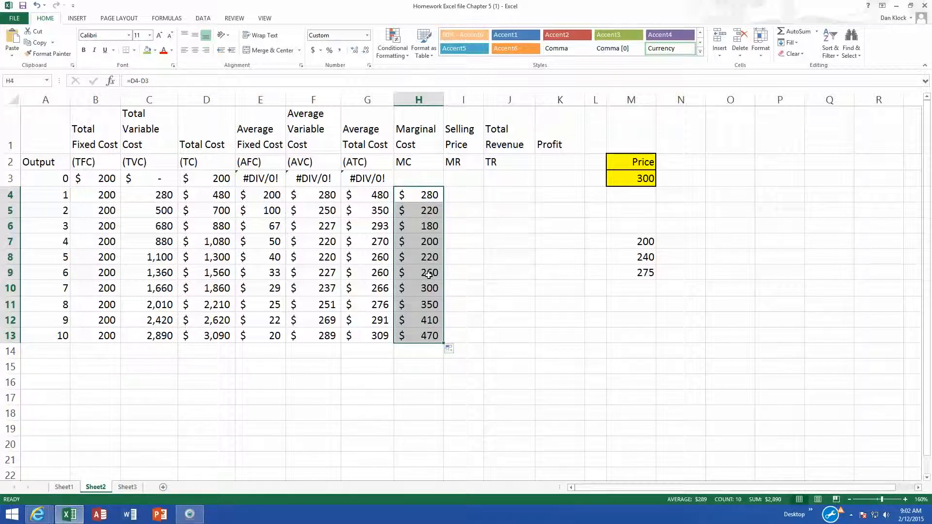
pyautogui.click(429, 273)
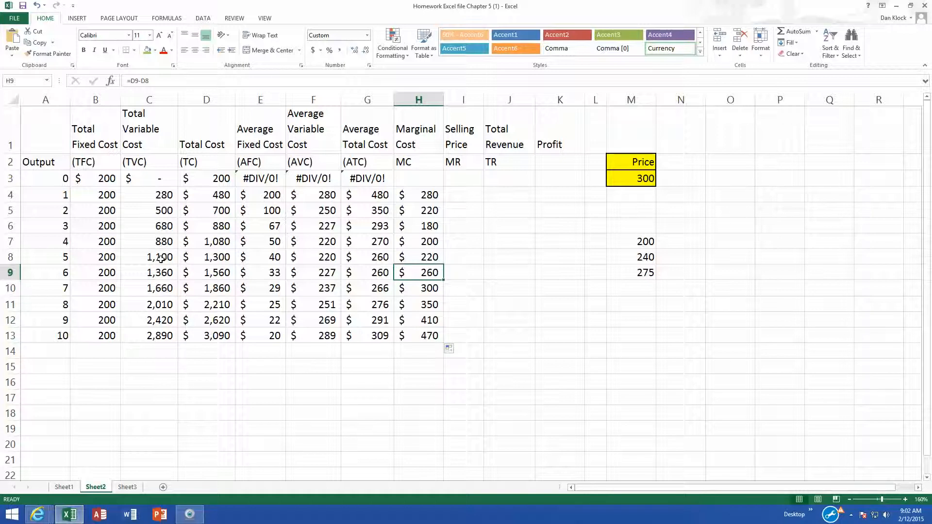
# - Open the marginal cost formula in H9 to check its cell references, then leave it unchanged
pyautogui.doubleClick(411, 273)
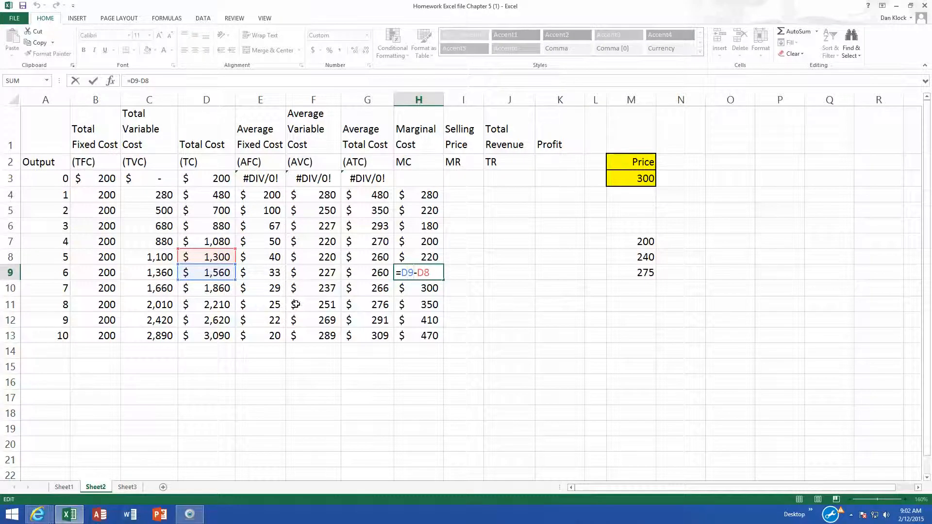
pyautogui.hotkey('ctrl', 'Return')
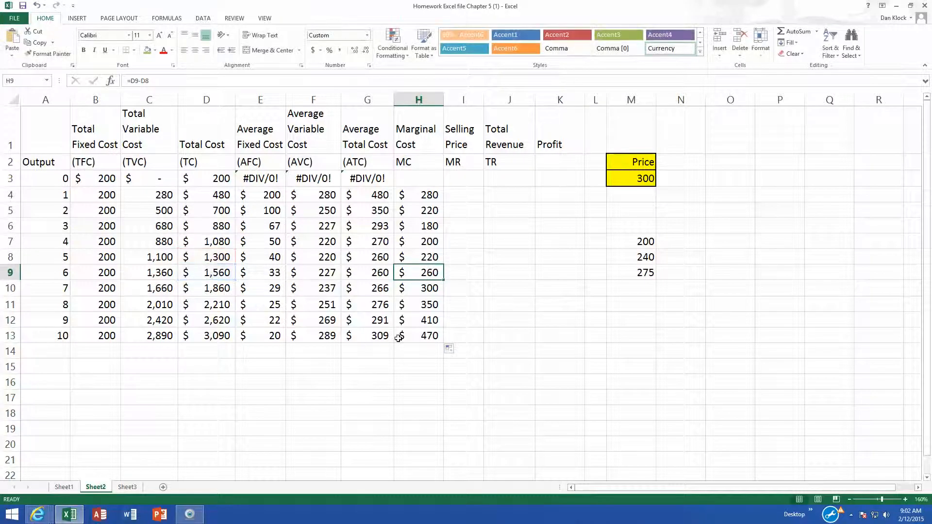
pyautogui.click(462, 180)
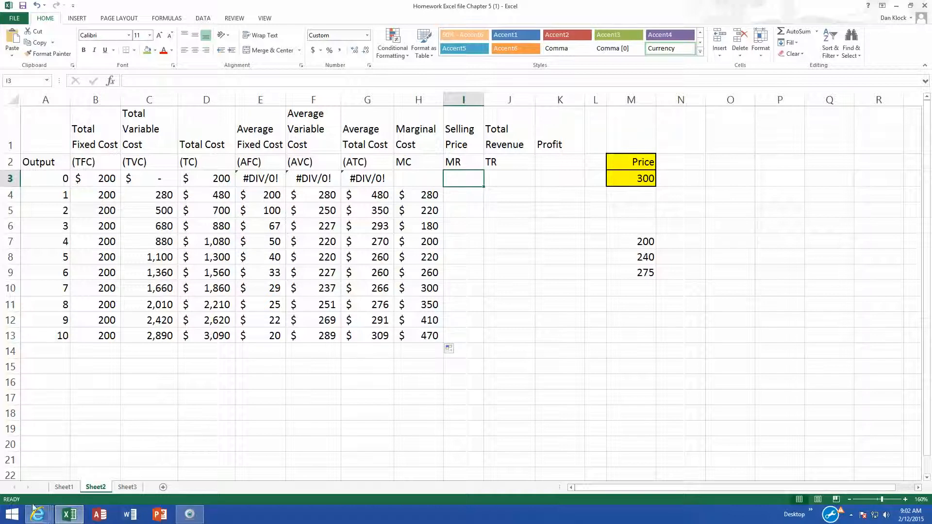
# - Switch to the browser textbook to view the market equilibrium figure, then return to the Excel workbook
pyautogui.moveTo(47, 519)
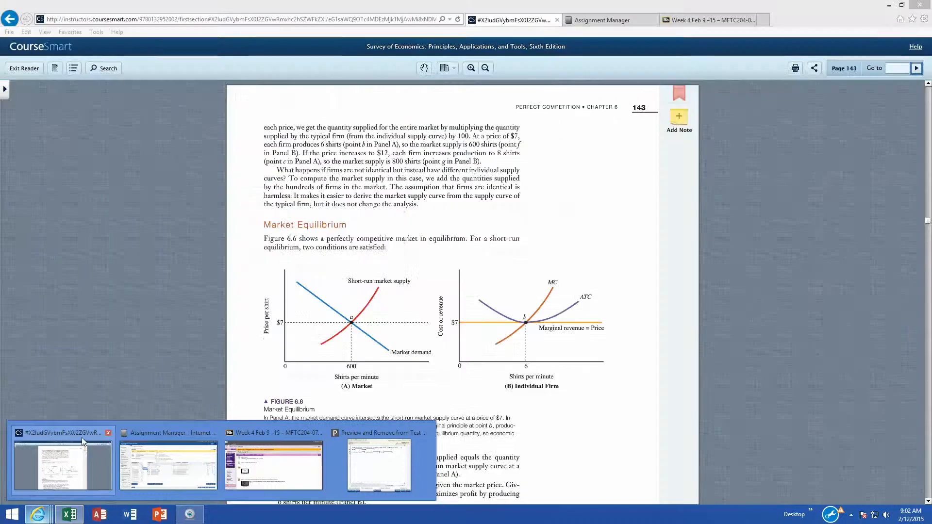
pyautogui.click(81, 438)
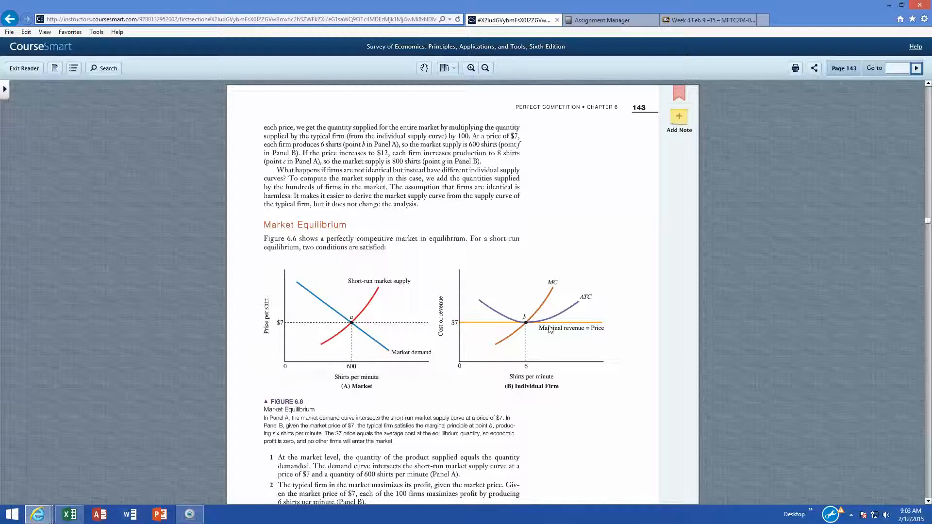
pyautogui.click(66, 518)
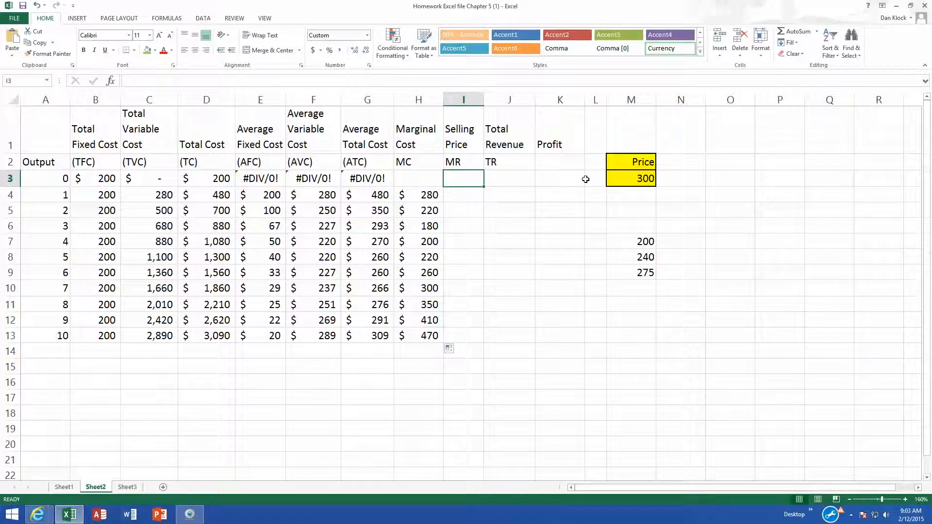
# - Enter the selling price formula =$M$3 in cell I3 and fill it down through I13
pyautogui.write('=')
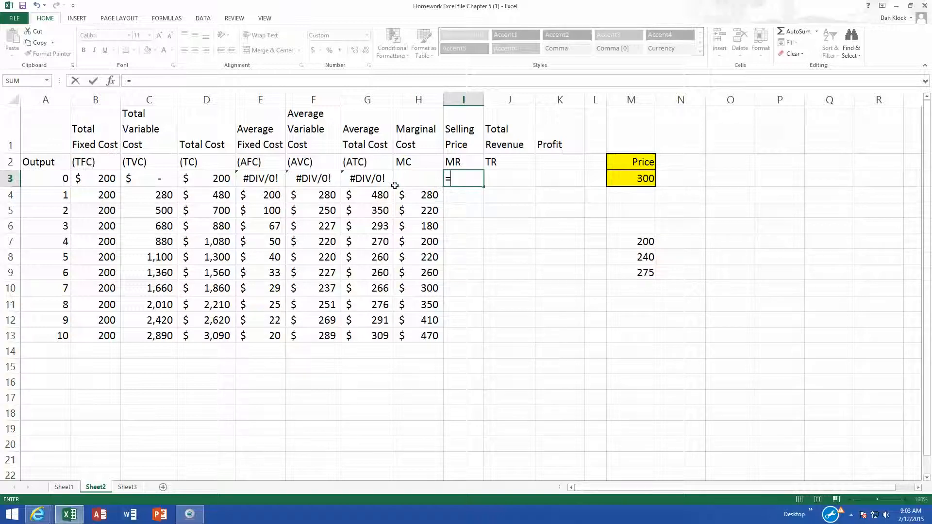
pyautogui.click(622, 178)
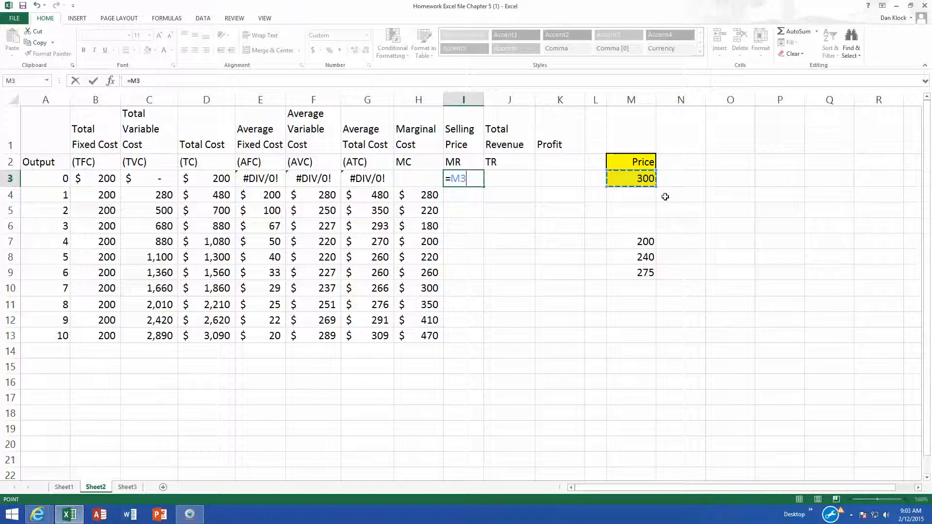
pyautogui.press('F4')
pyautogui.press('Return')
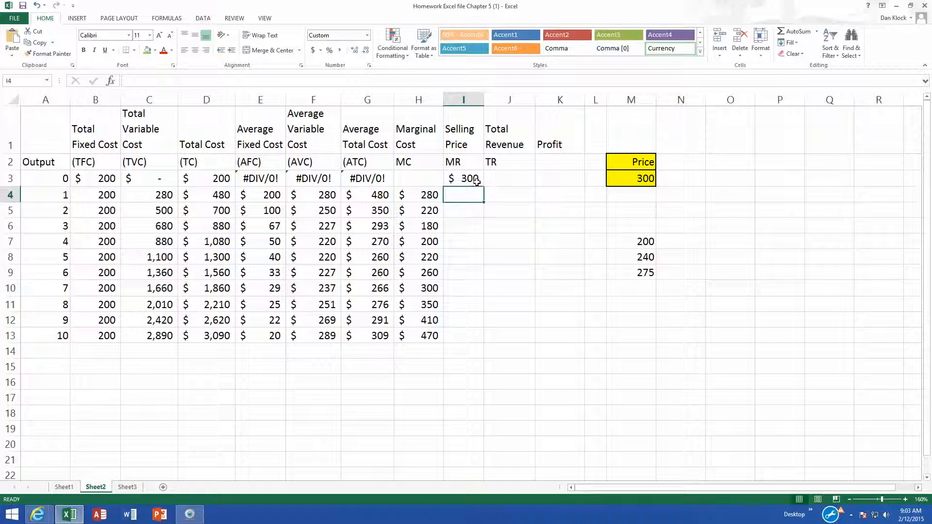
pyautogui.click(474, 177)
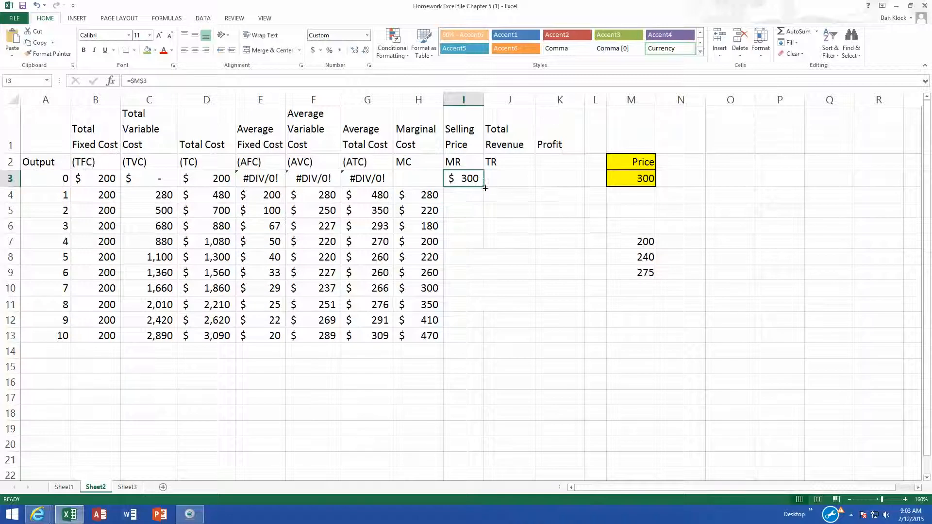
pyautogui.doubleClick(484, 187)
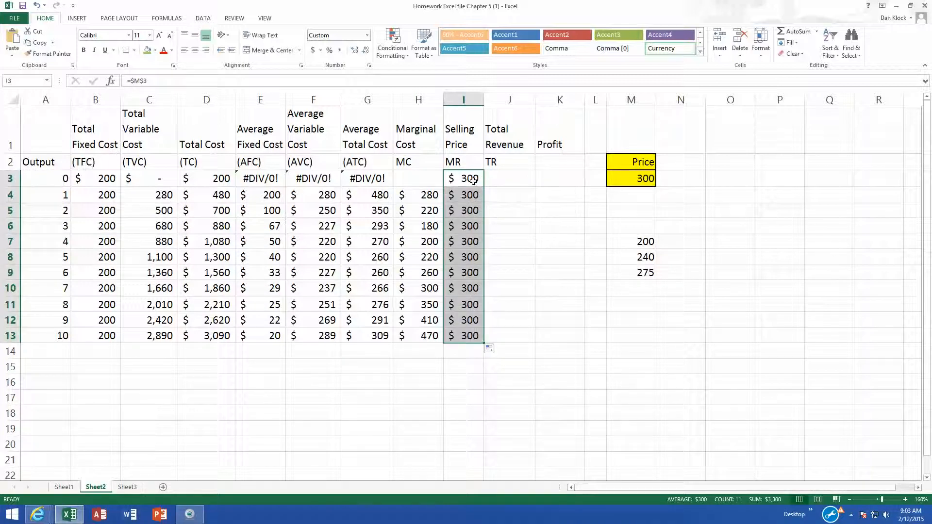
# - Inspect the selling price formulas in several cells of column I
pyautogui.click(469, 180)
pyautogui.click(465, 208)
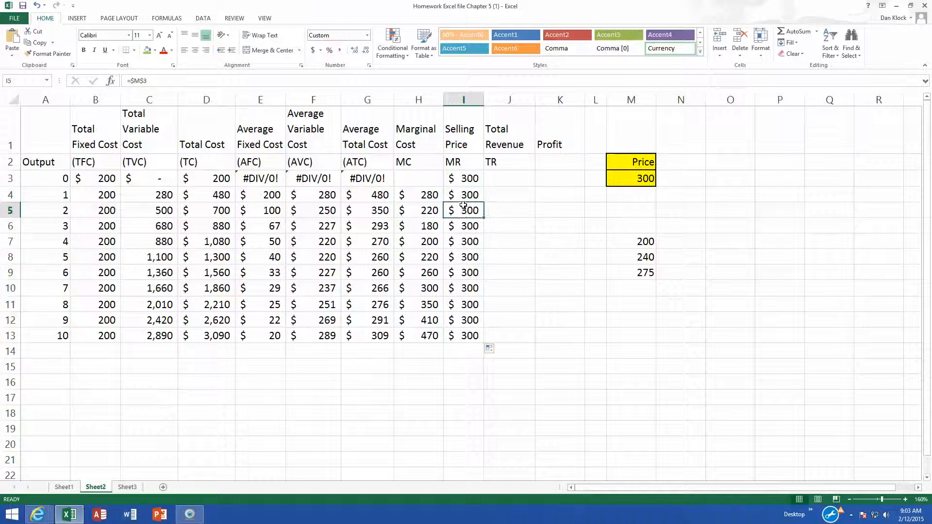
pyautogui.doubleClick(469, 241)
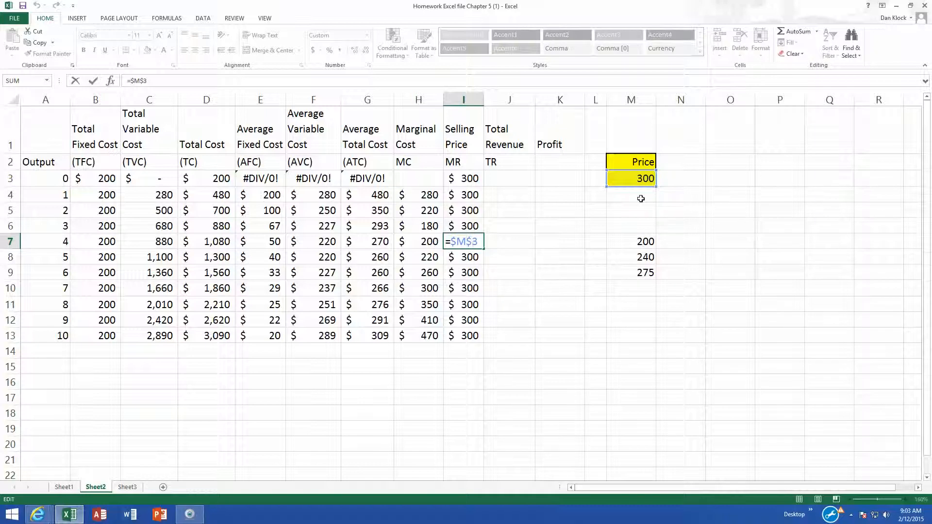
pyautogui.press('Return')
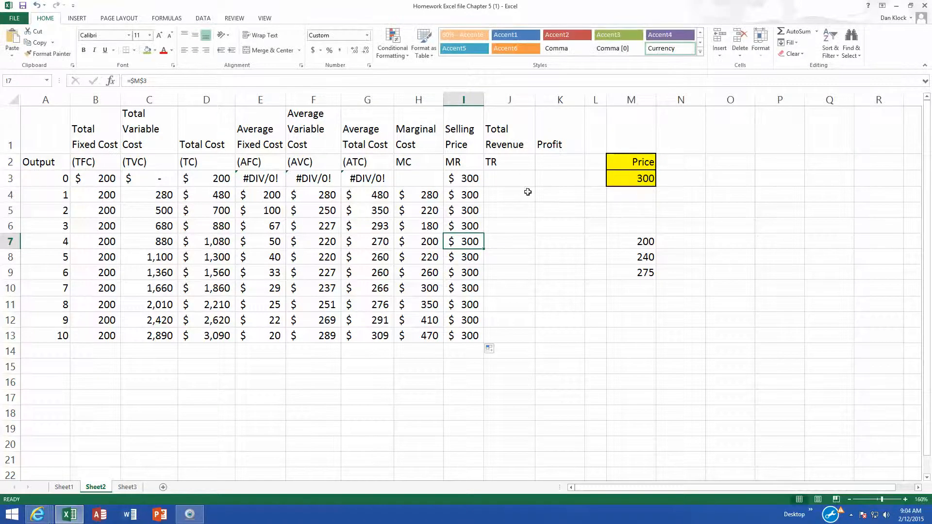
pyautogui.click(525, 177)
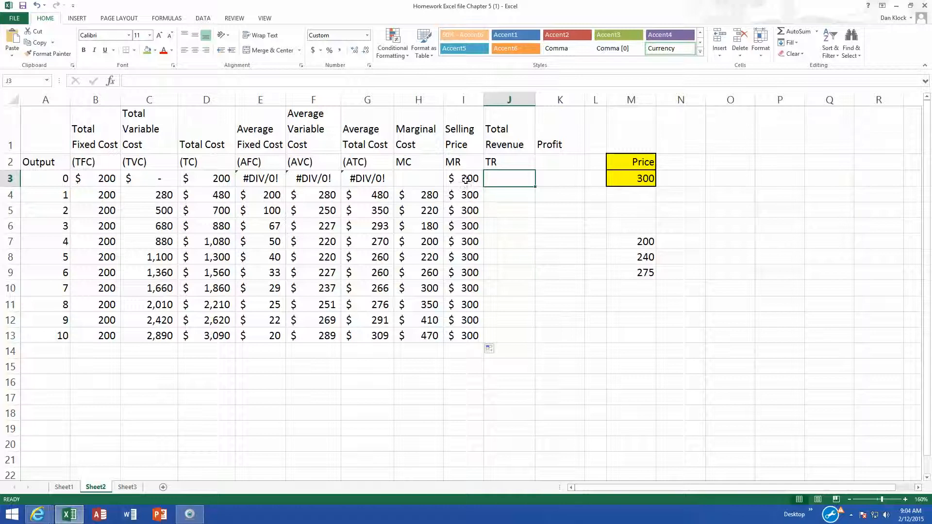
pyautogui.click(48, 212)
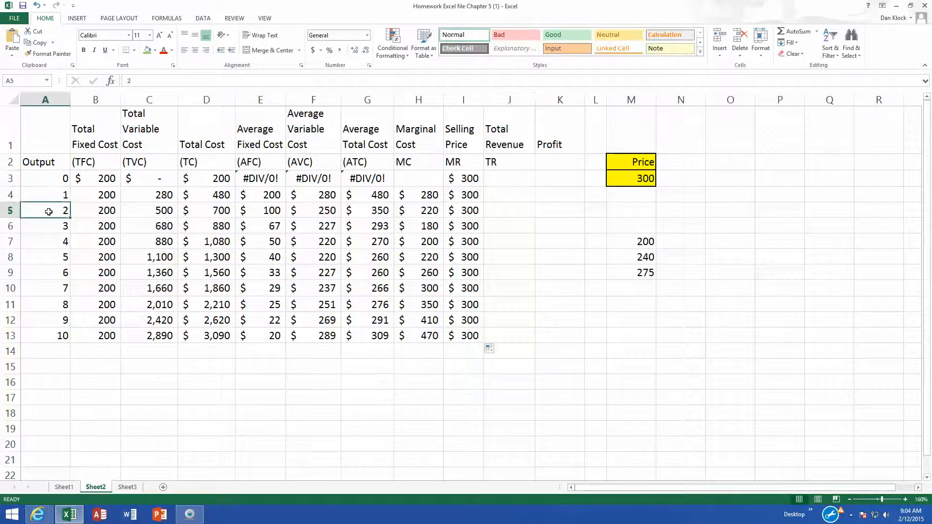
pyautogui.click(475, 212)
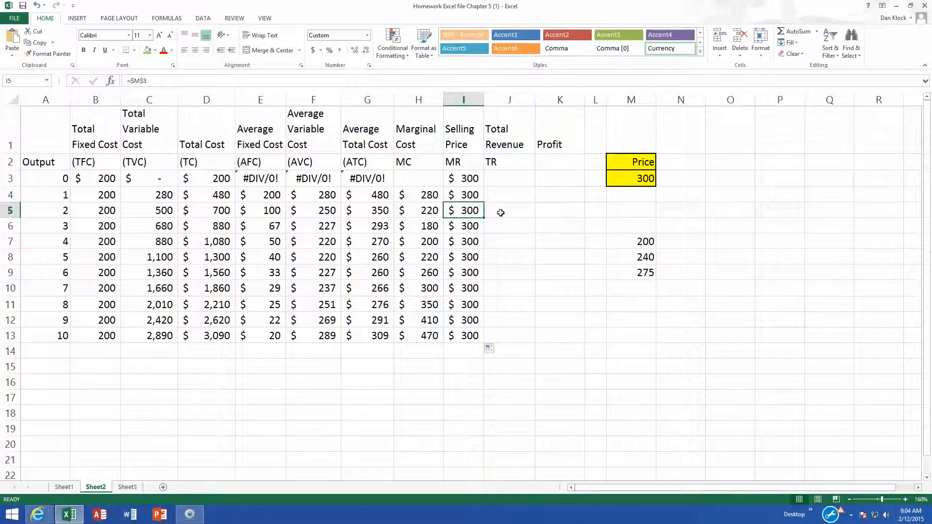
pyautogui.click(500, 213)
# - Enter the total revenue formula =I3*A3 in cell J3 and fill it down through J13
pyautogui.click(515, 178)
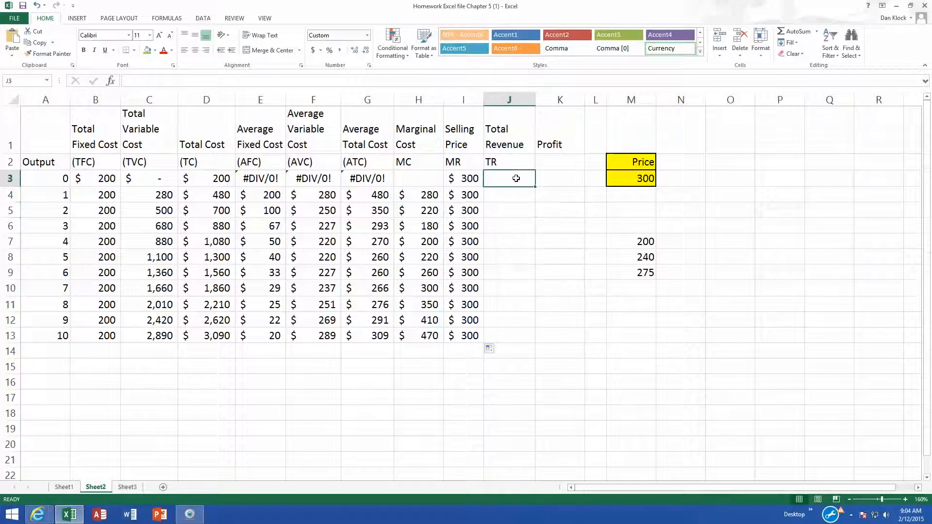
pyautogui.write('=')
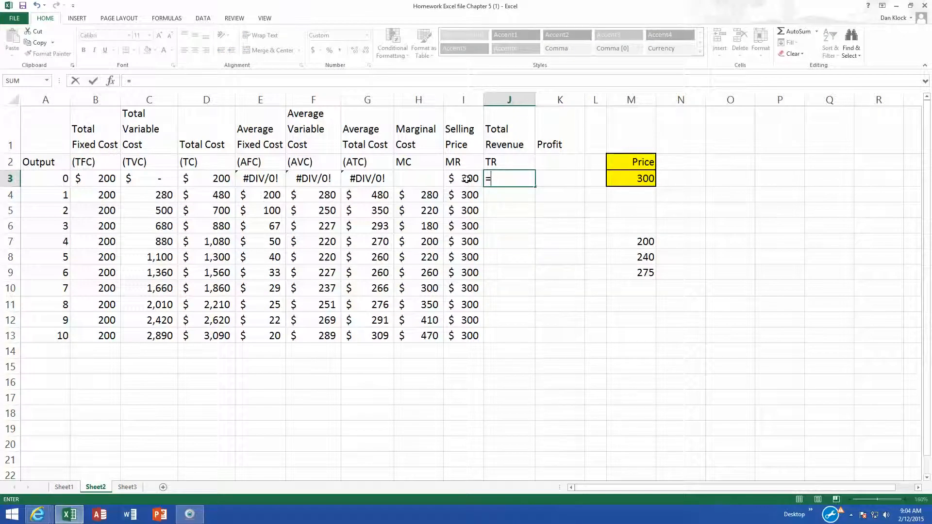
pyautogui.click(466, 179)
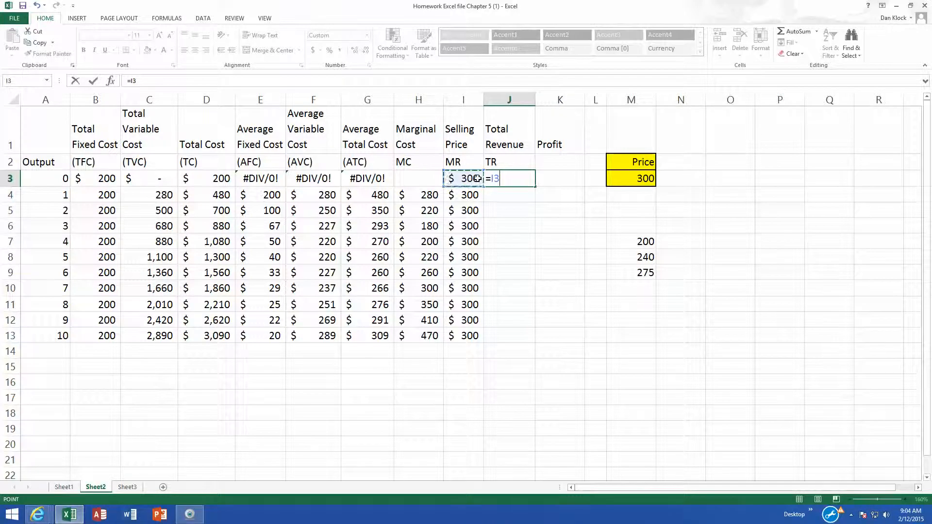
pyautogui.write('*')
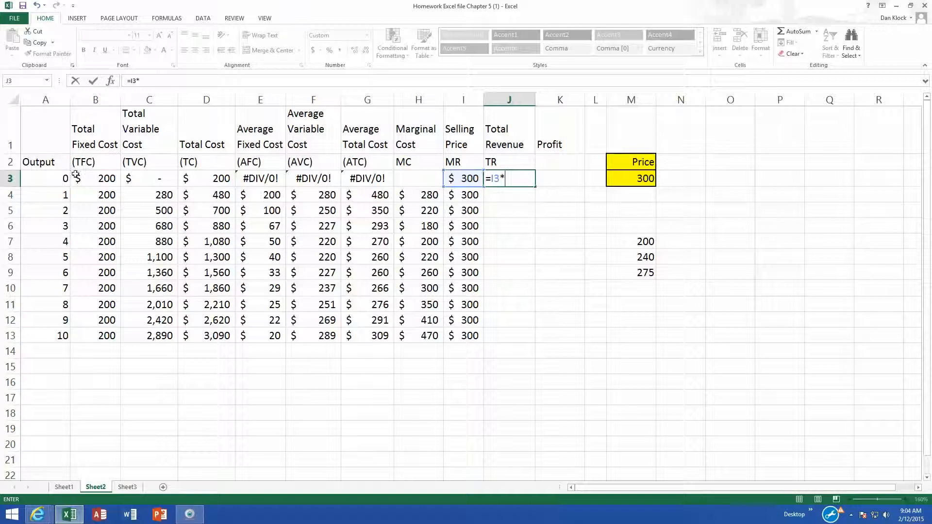
pyautogui.click(52, 177)
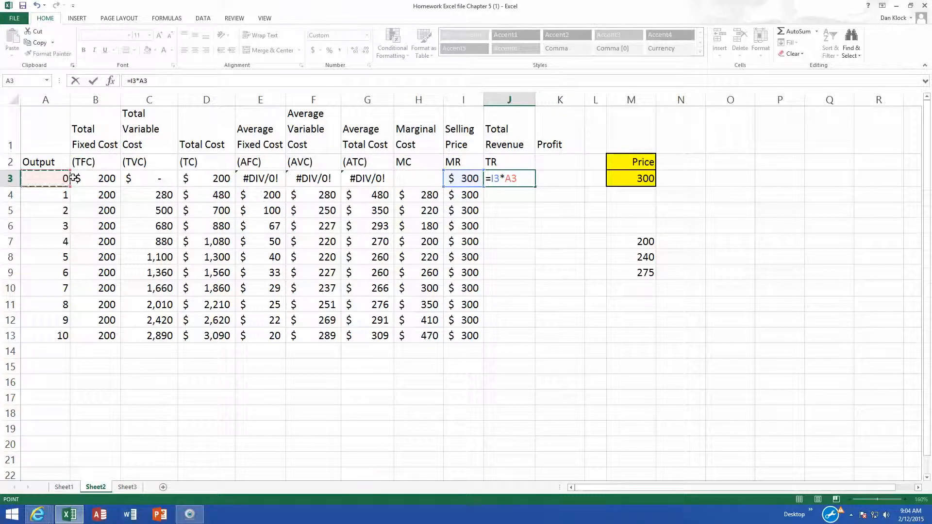
pyautogui.press('Return')
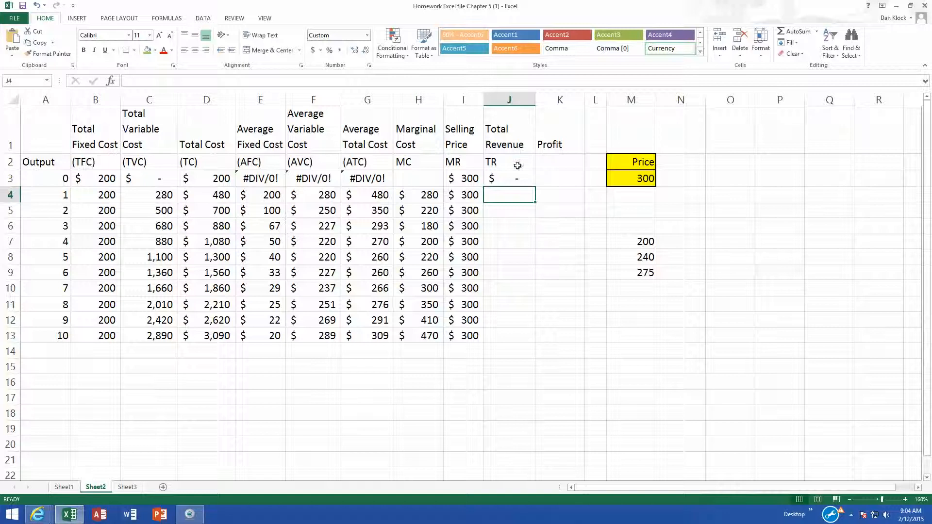
pyautogui.click(511, 182)
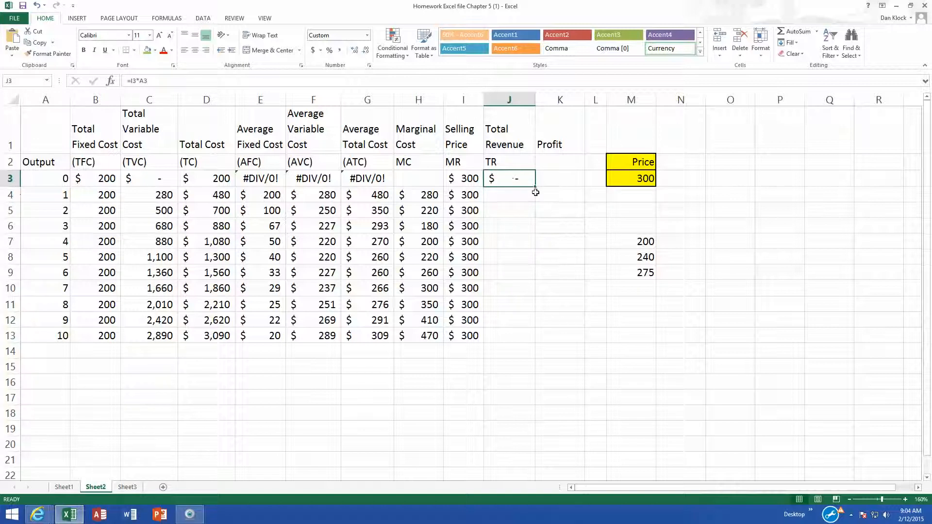
pyautogui.moveTo(536, 187); pyautogui.dragTo(536, 345)
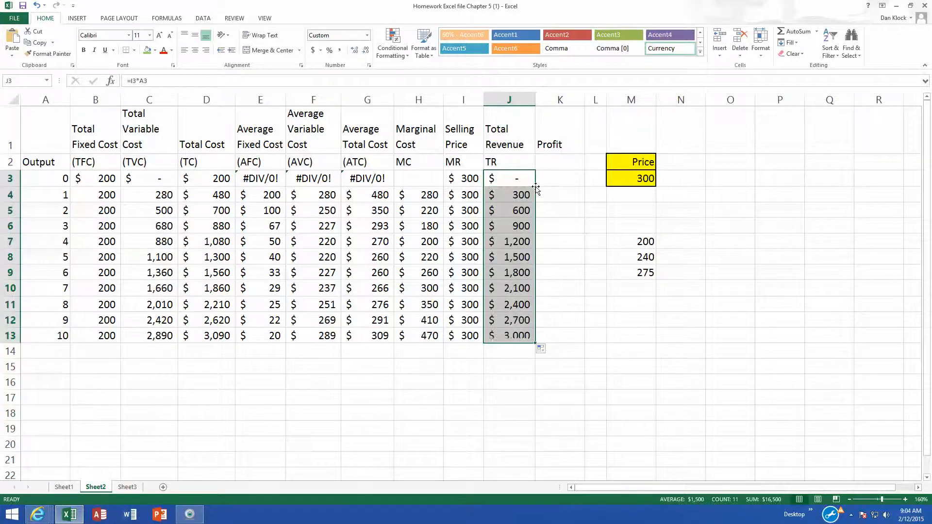
pyautogui.click(521, 200)
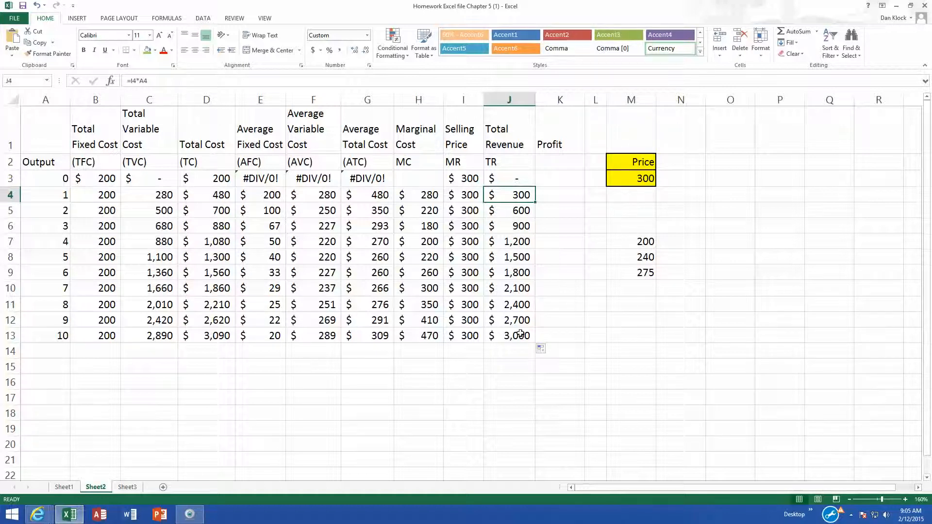
# - Enter the profit formula =J3-D3 in cell K3 and fill it down through K13
pyautogui.click(563, 179)
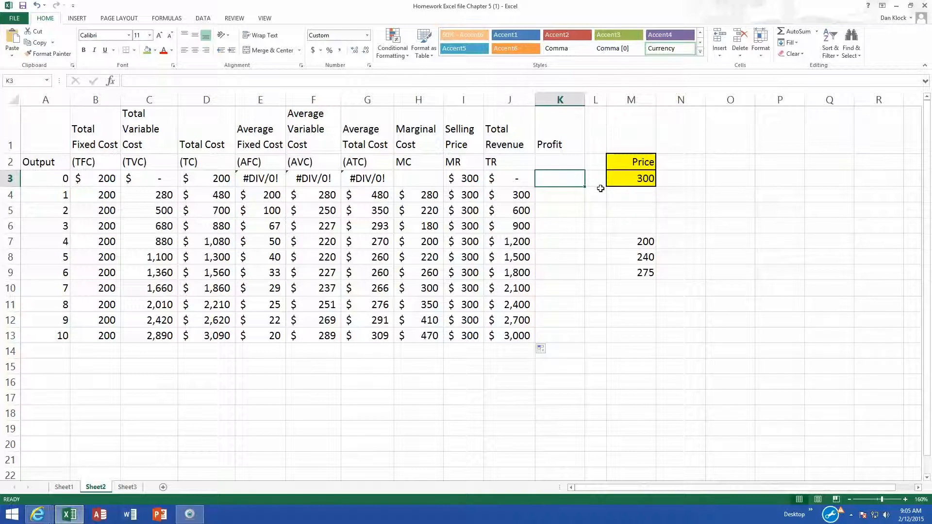
pyautogui.write('=')
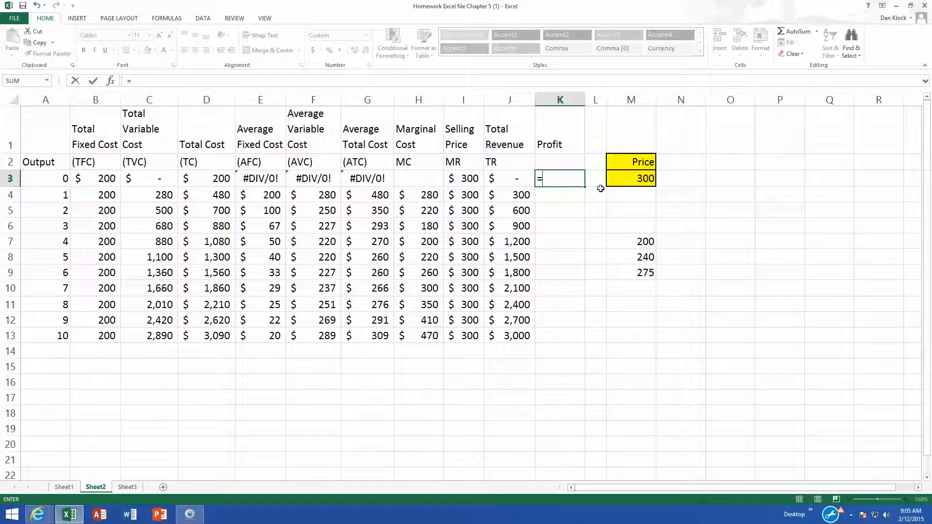
pyautogui.click(516, 175)
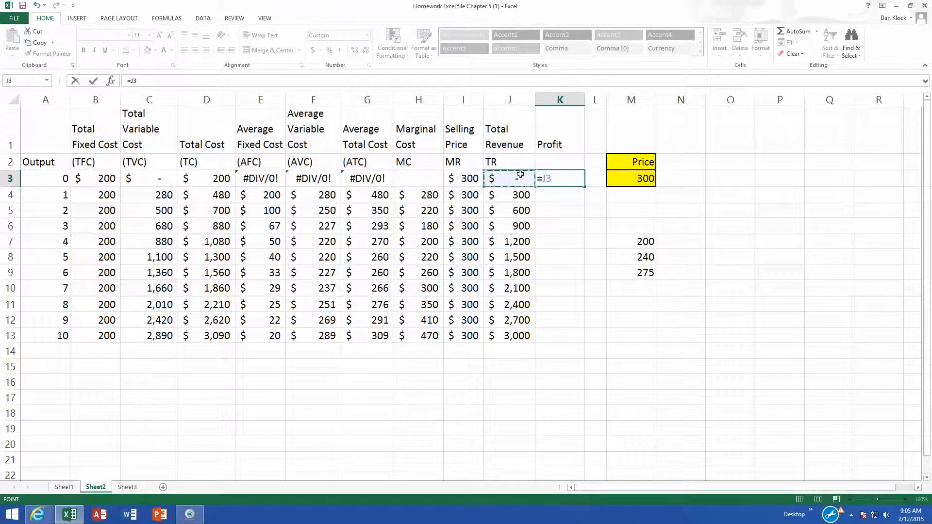
pyautogui.write('-')
pyautogui.click(210, 181)
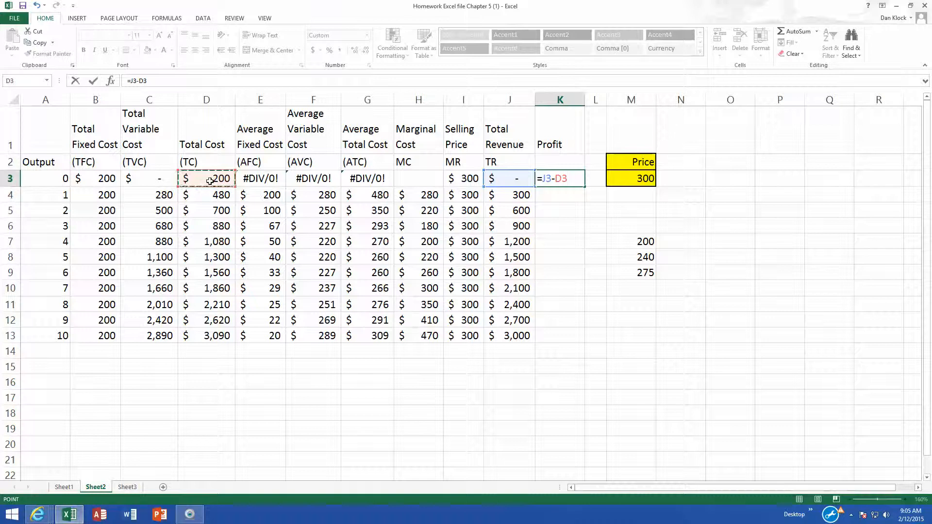
pyautogui.press('Return')
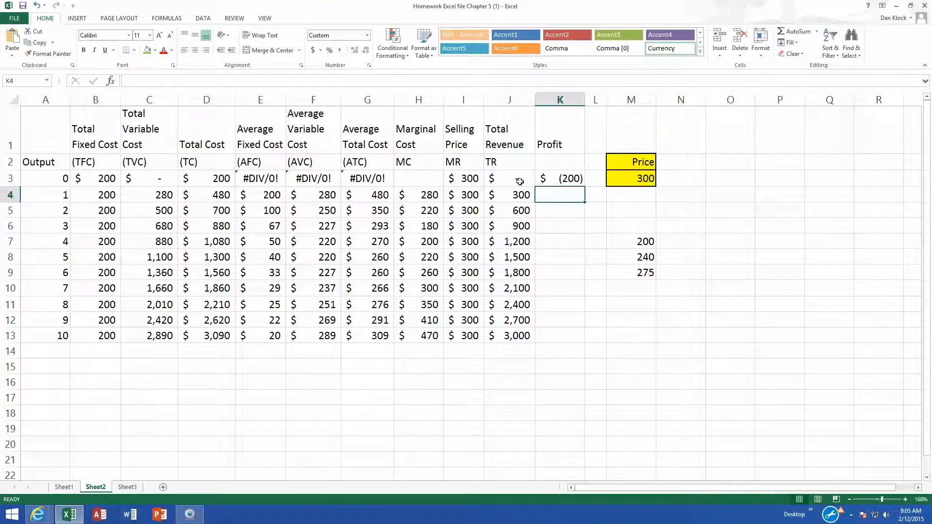
pyautogui.click(550, 175)
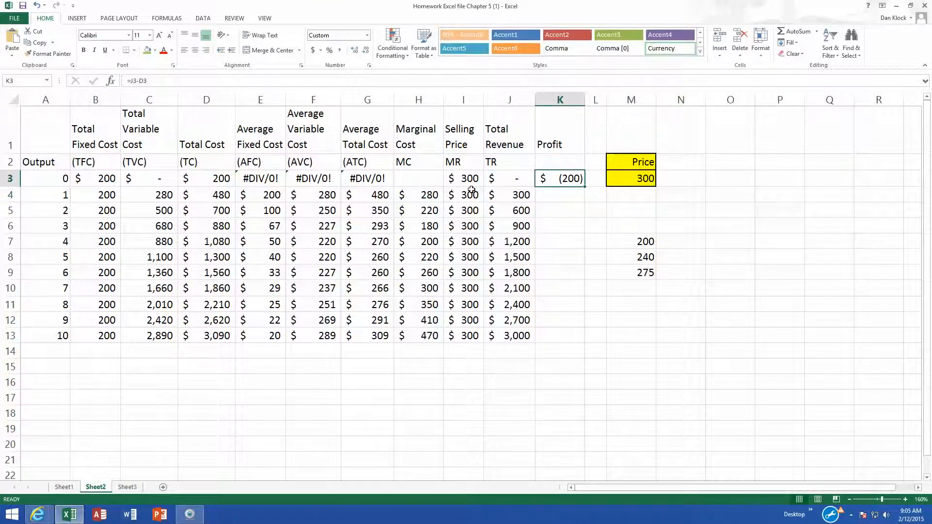
pyautogui.doubleClick(583, 187)
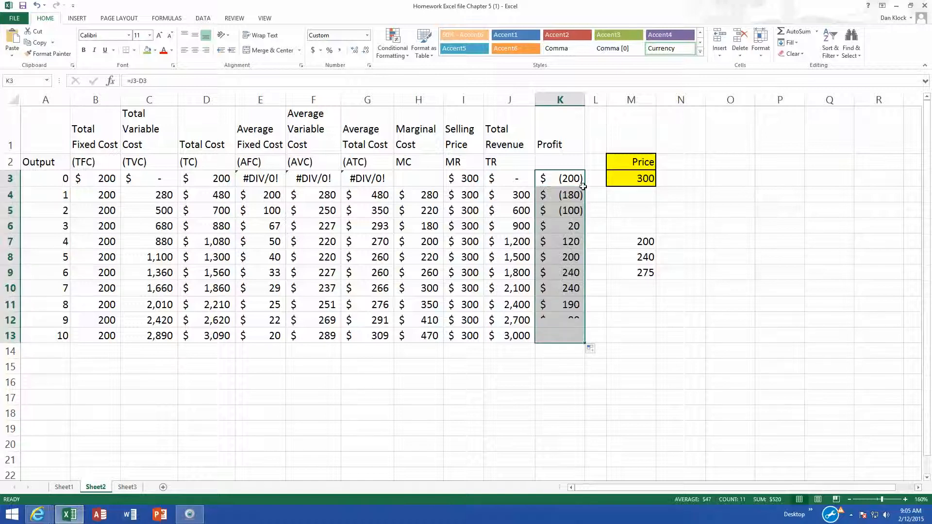
# - Examine the profit column and compare marginal cost with selling price at an output of 7
pyautogui.click(565, 287)
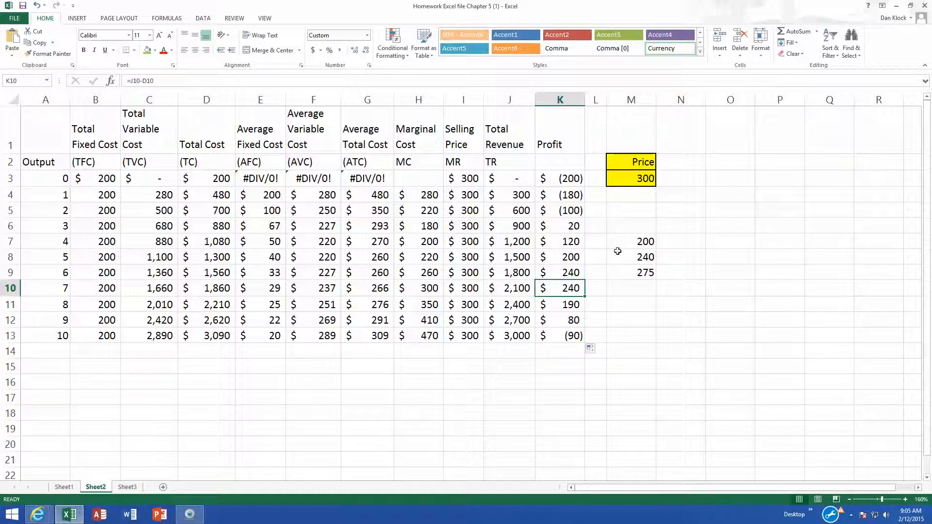
pyautogui.click(562, 269)
pyautogui.click(561, 287)
pyautogui.click(562, 272)
pyautogui.click(555, 289)
pyautogui.moveTo(425, 288); pyautogui.dragTo(457, 289)
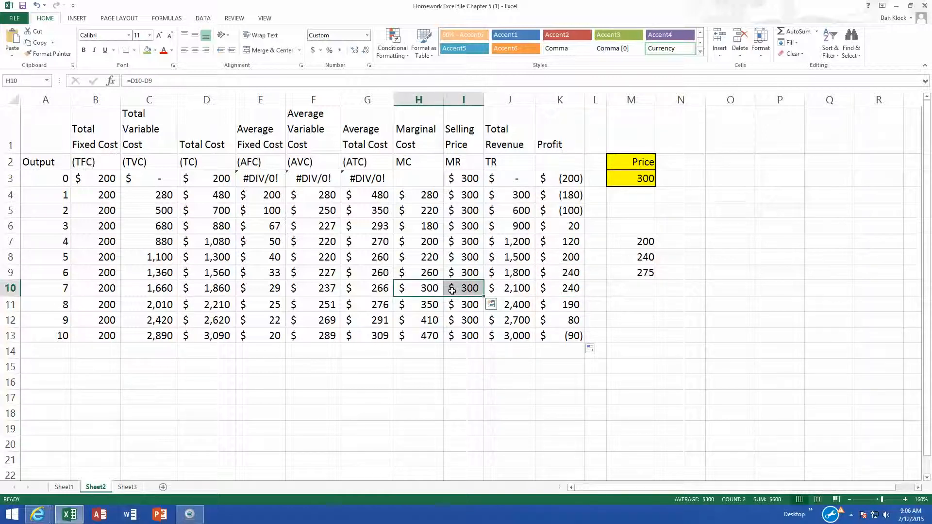
# - Highlight the output-7 marginal cost and selling price cells in green and compare the profit at outputs 7 and 10
pyautogui.click(148, 50)
pyautogui.click(431, 230)
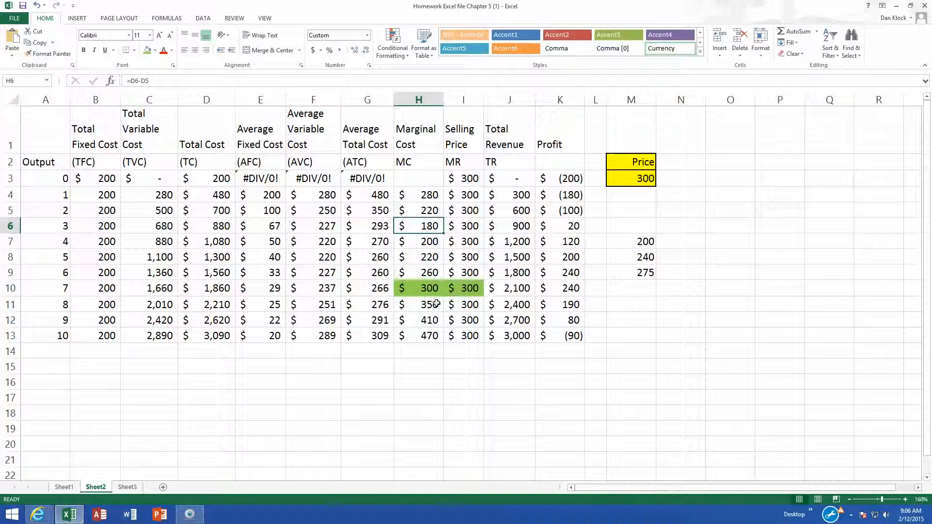
pyautogui.moveTo(418, 293); pyautogui.dragTo(476, 291)
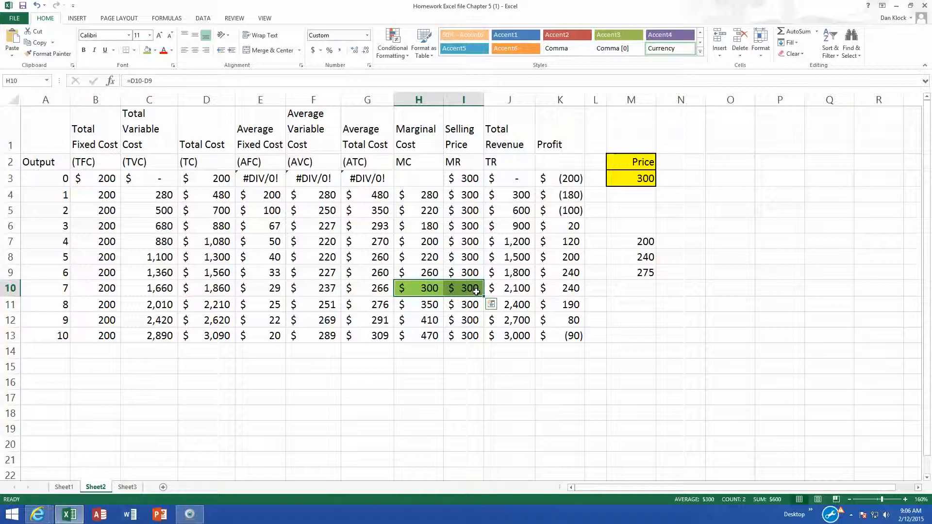
pyautogui.click(568, 289)
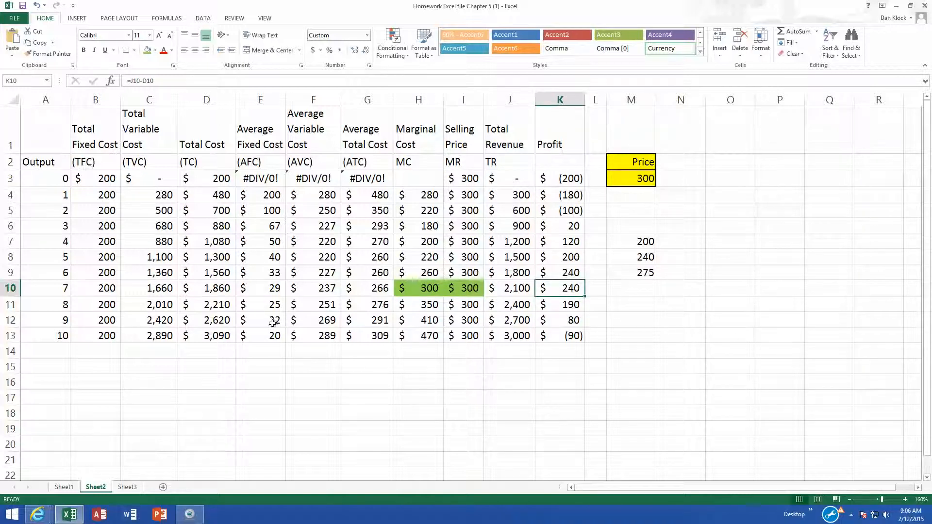
pyautogui.click(54, 289)
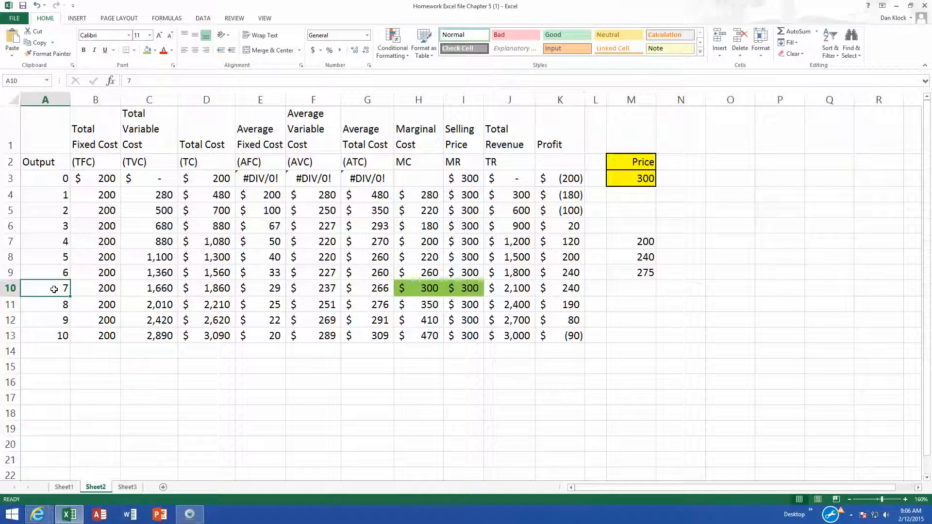
pyautogui.click(62, 335)
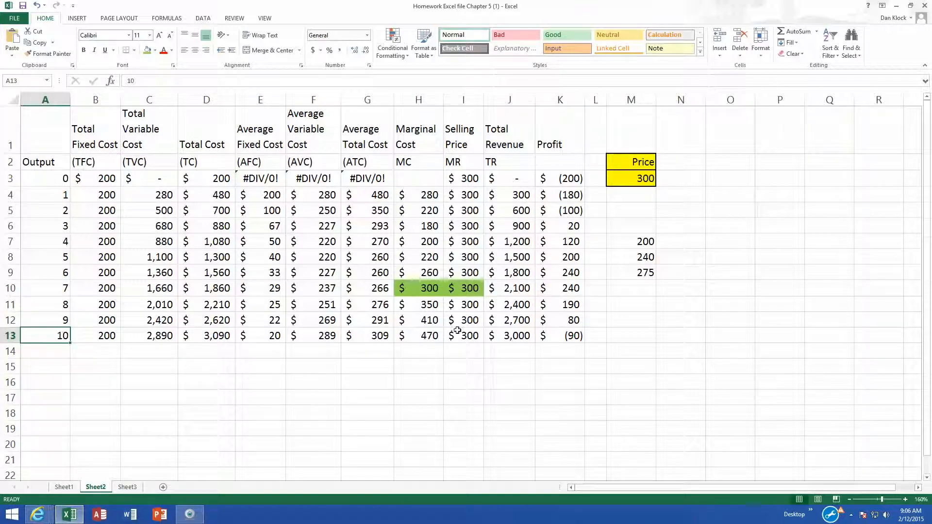
pyautogui.click(580, 337)
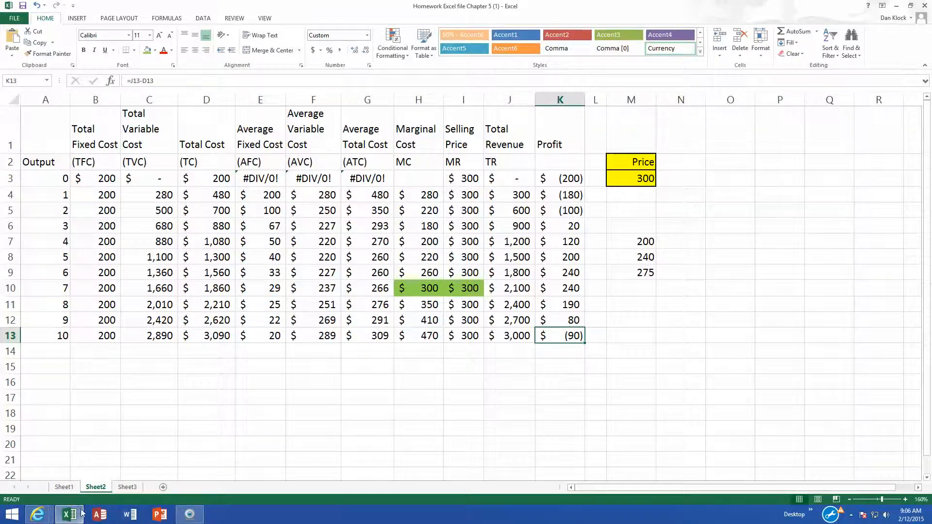
# - View the textbook's market equilibrium figure in the browser, then return to the spreadsheet
pyautogui.moveTo(51, 517)
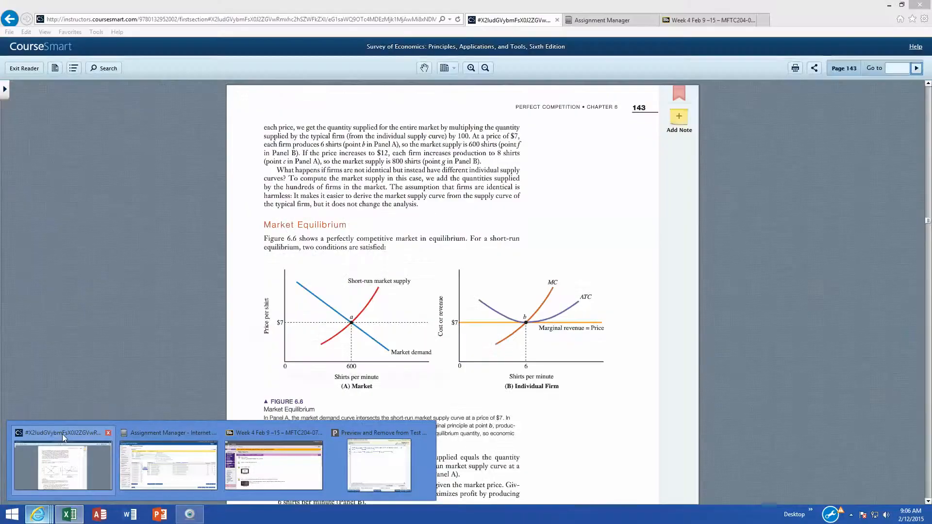
pyautogui.click(62, 434)
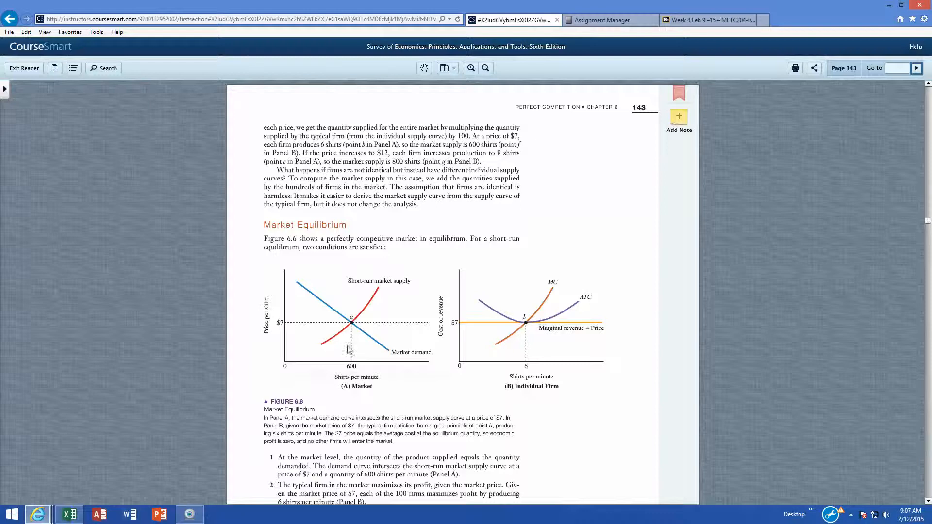
pyautogui.click(69, 514)
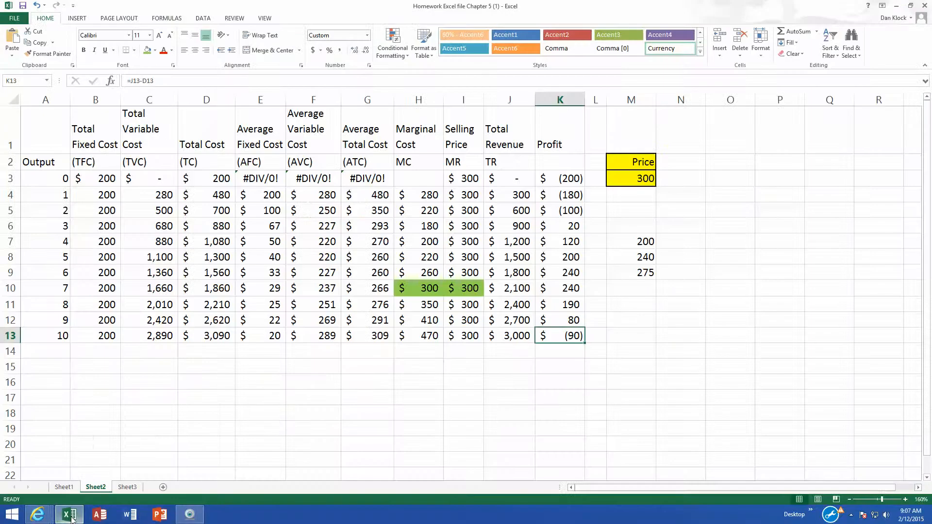
# - Label the list of alternative prices by entering Possible Prices in cell M6
pyautogui.click(635, 180)
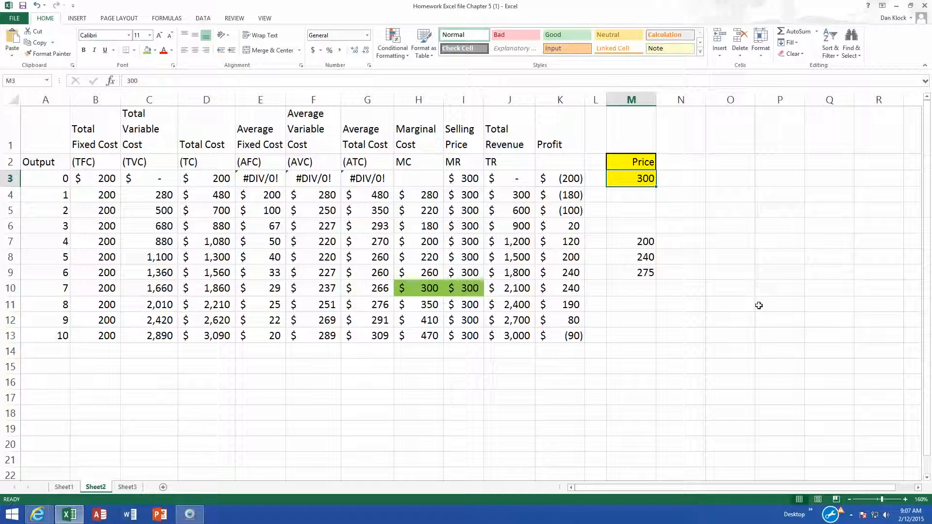
pyautogui.click(683, 241)
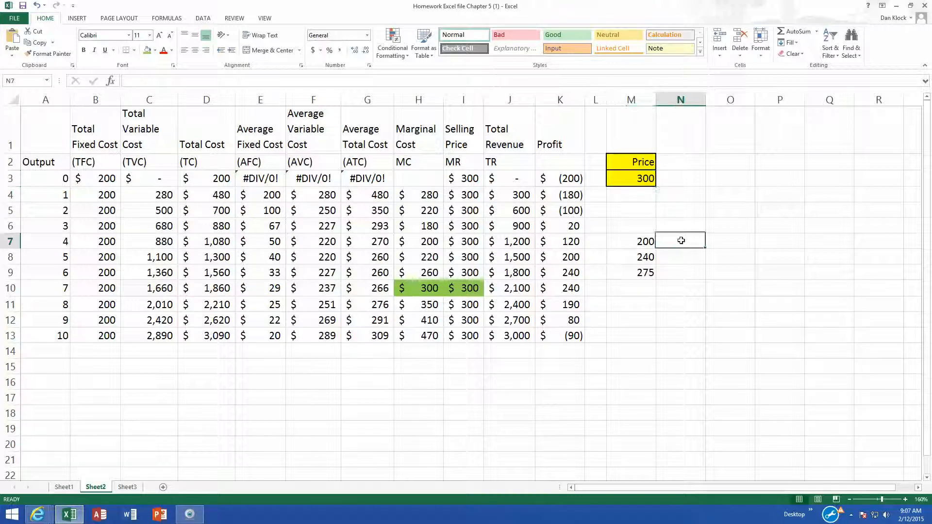
pyautogui.click(628, 219)
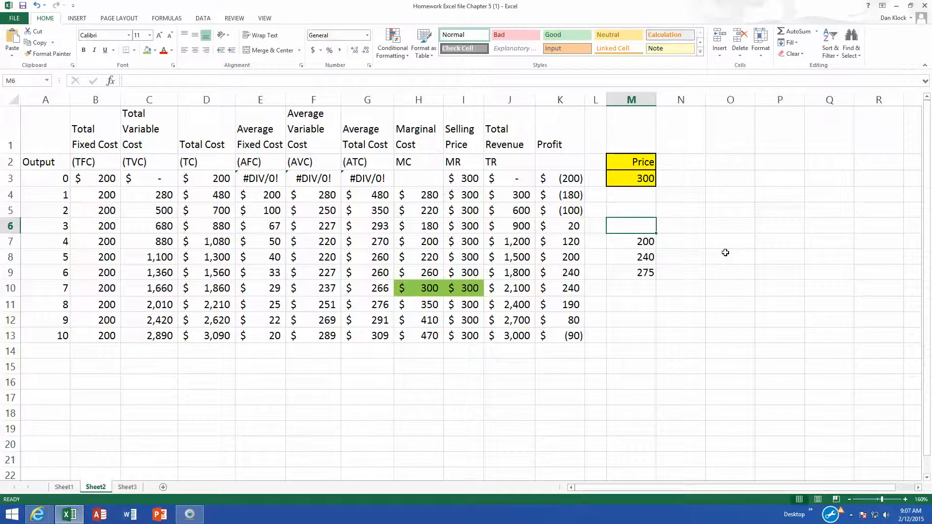
pyautogui.write('Poss')
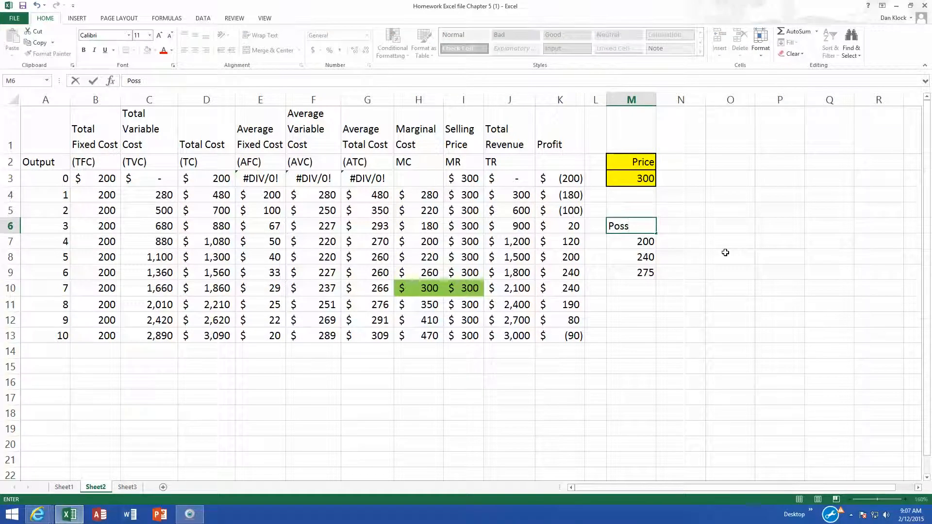
pyautogui.write('ible Prices')
pyautogui.press('Return')
# - Change the price in cell M3 to 275
pyautogui.press('Up')
pyautogui.press('Up')
pyautogui.press('Up')
pyautogui.press('Up')
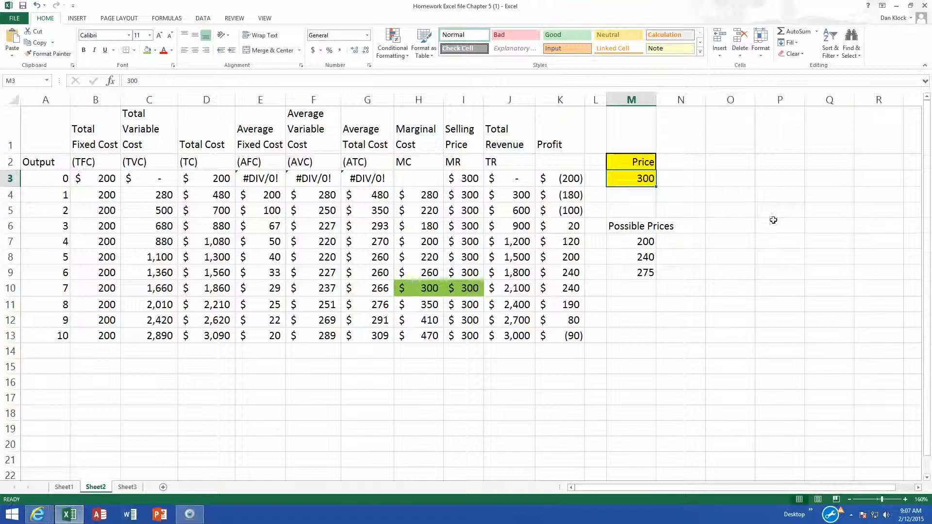
pyautogui.write('275')
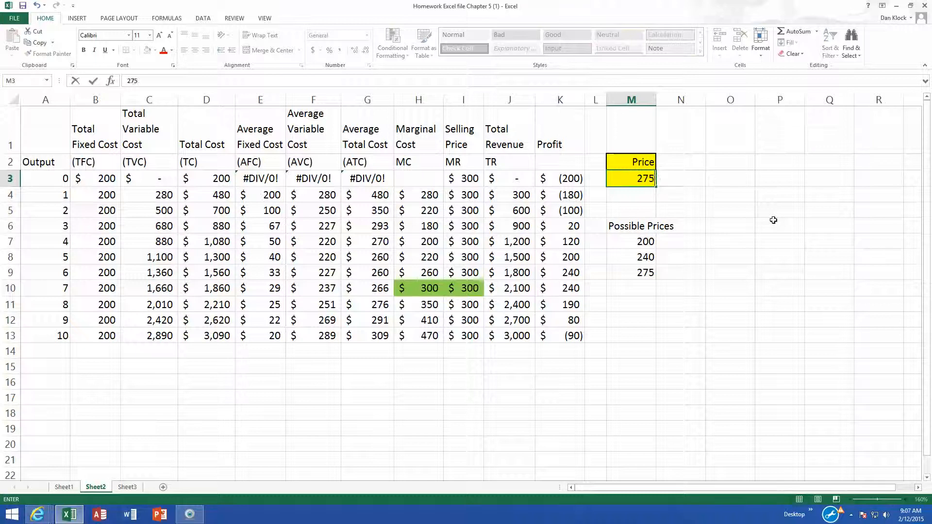
pyautogui.press('Return')
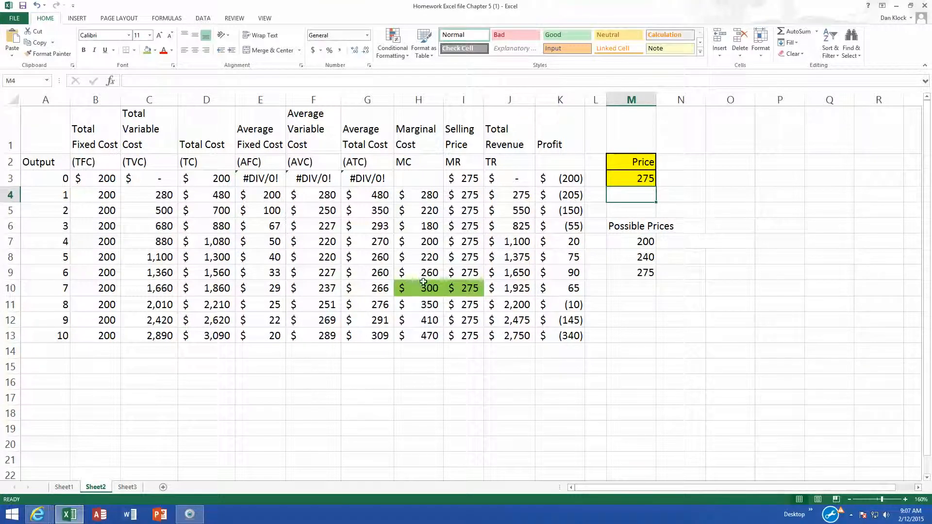
# - Remove the green fill from the output-7 marginal cost and selling price cells
pyautogui.moveTo(417, 287); pyautogui.dragTo(463, 288)
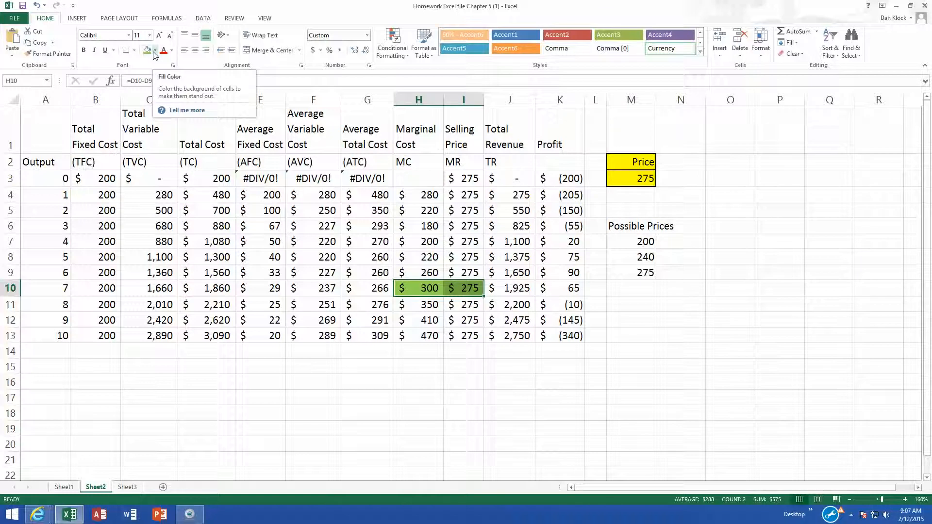
pyautogui.click(154, 50)
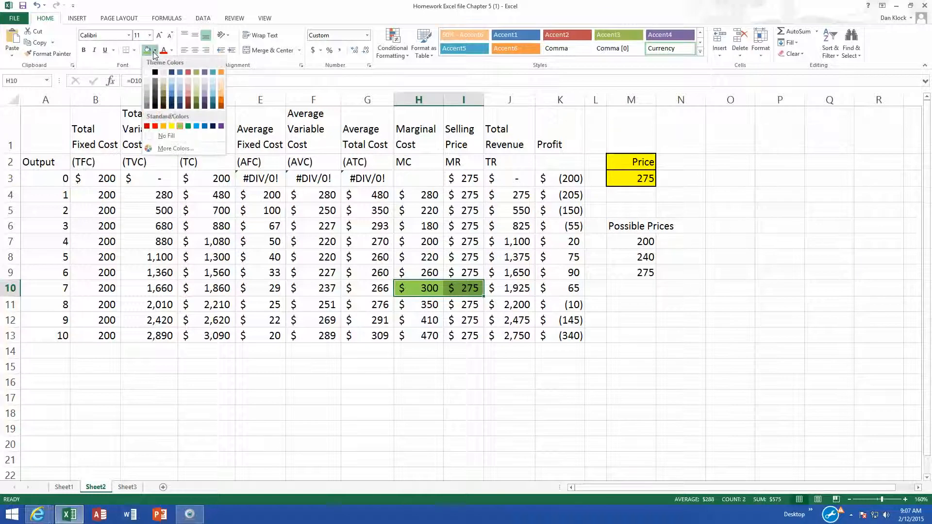
pyautogui.click(149, 73)
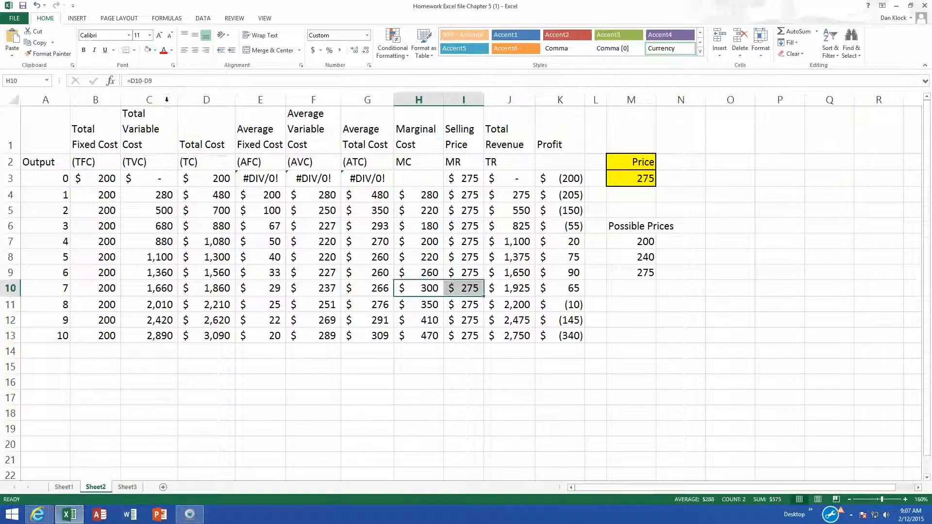
# - Fill the marginal cost and selling price cells at output 6 with green
pyautogui.click(417, 271)
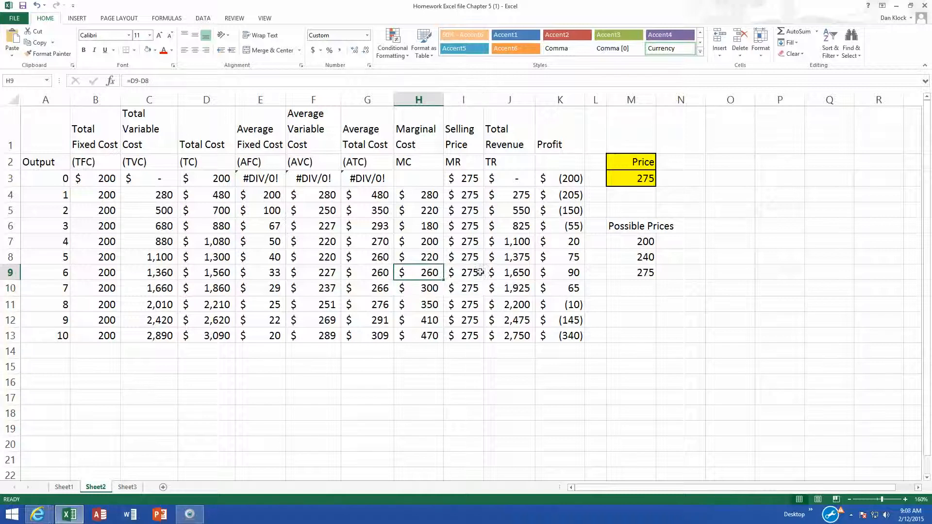
pyautogui.moveTo(428, 272); pyautogui.dragTo(460, 271)
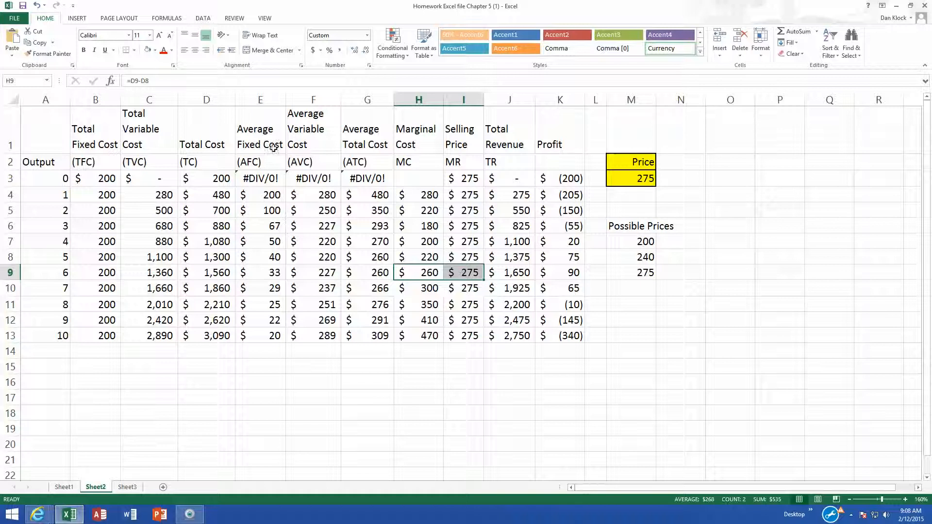
pyautogui.click(154, 50)
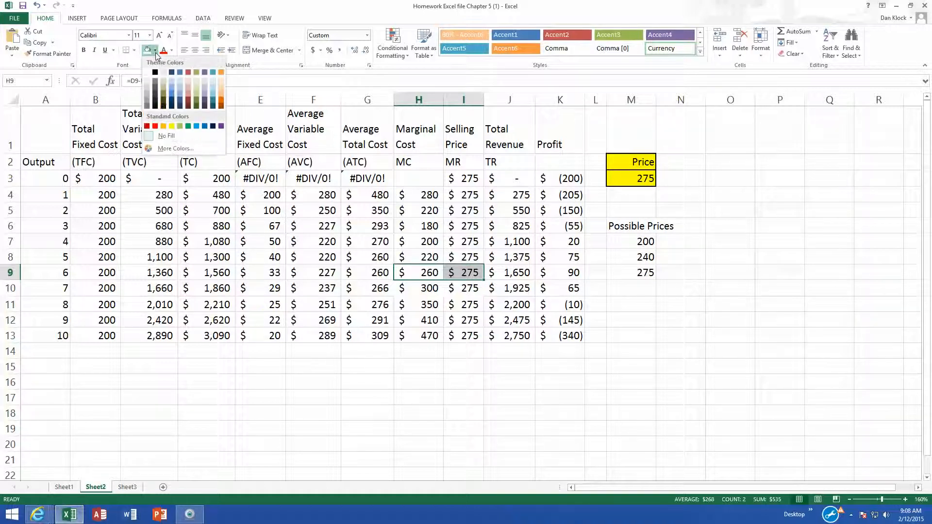
pyautogui.click(179, 126)
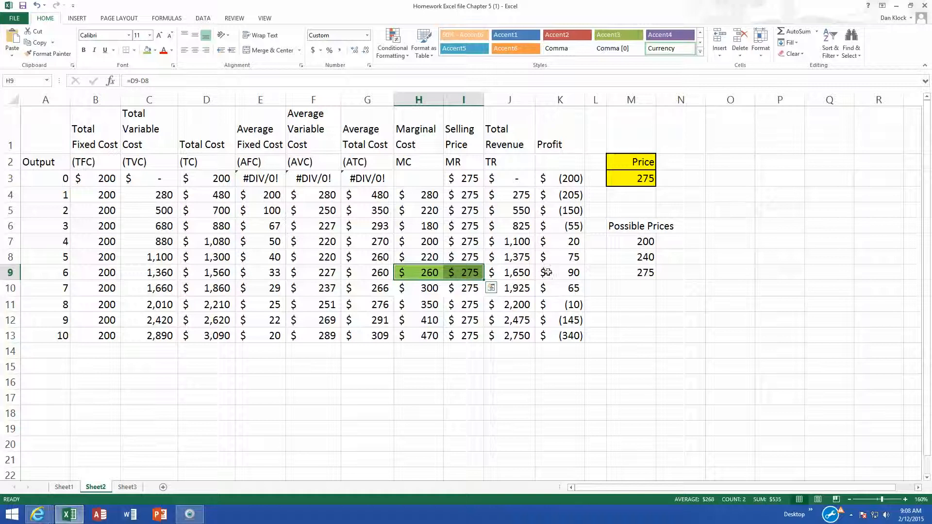
# - Check the profit at output 6, then set the price in cell M3 to 240
pyautogui.click(570, 272)
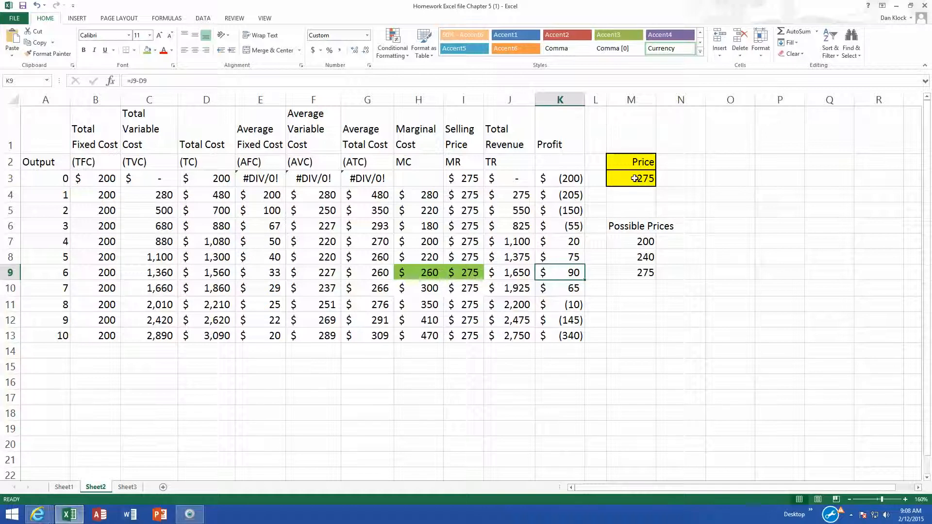
pyautogui.click(634, 178)
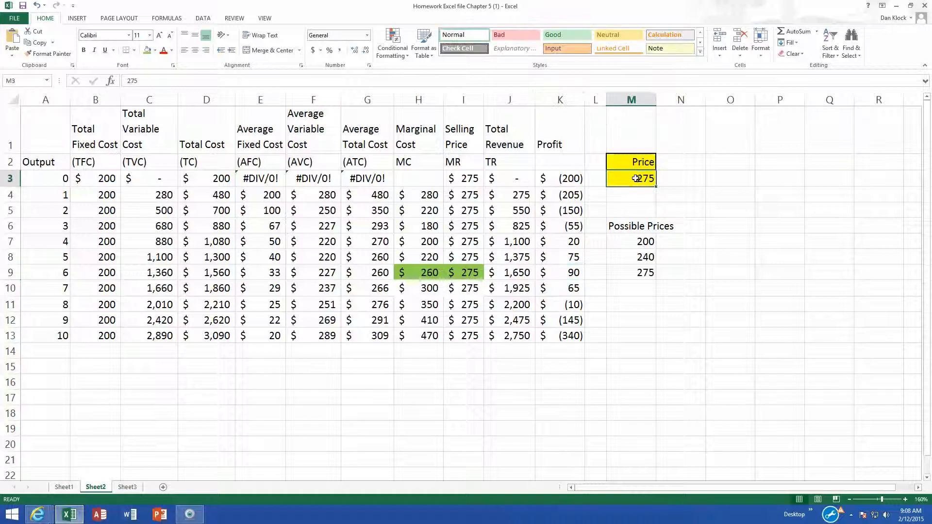
pyautogui.write('240')
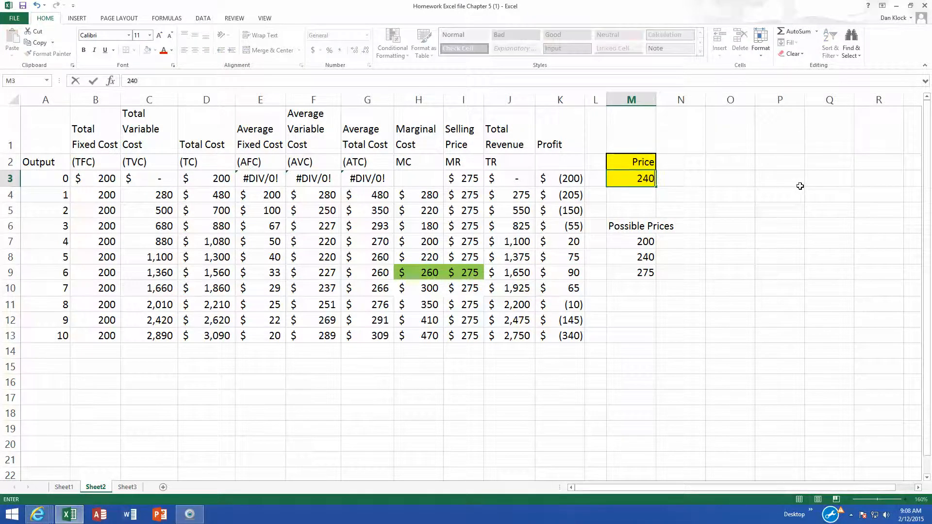
pyautogui.press('Return')
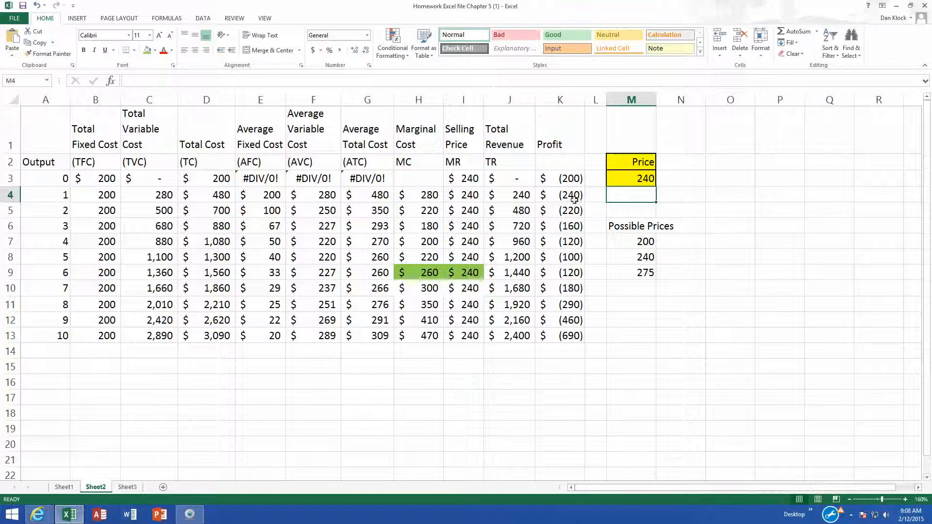
# - Remove the fill from the output-6 marginal cost and selling price cells
pyautogui.moveTo(412, 271); pyautogui.dragTo(455, 270)
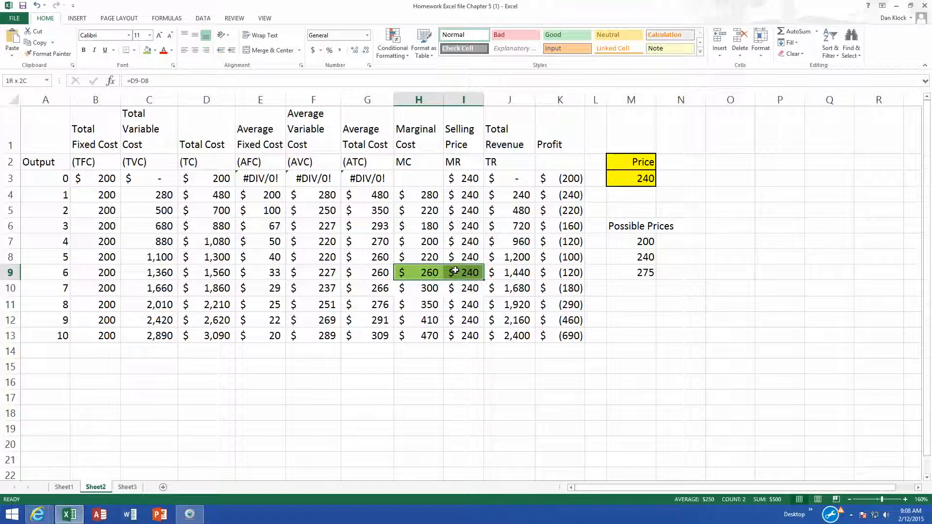
pyautogui.click(155, 50)
pyautogui.click(147, 73)
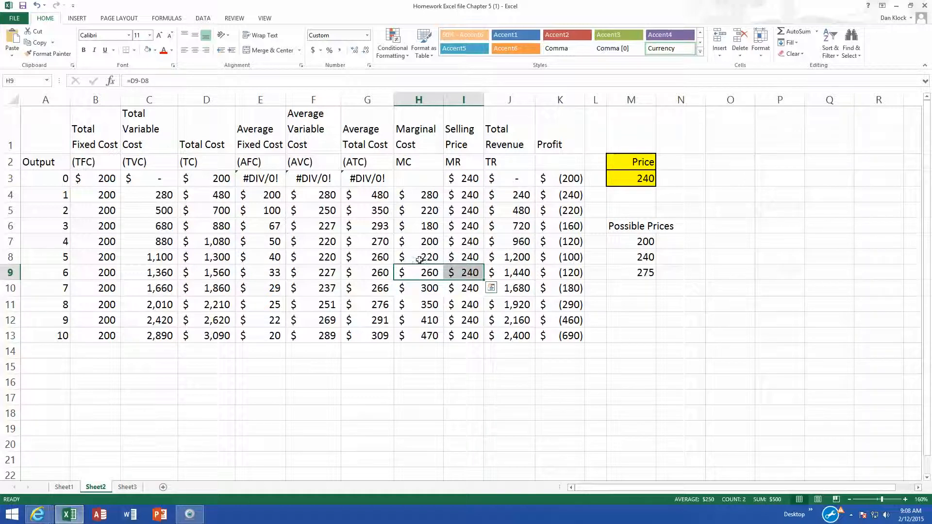
# - Fill the marginal cost and selling price cells at output 5 with green
pyautogui.moveTo(419, 259); pyautogui.dragTo(458, 257)
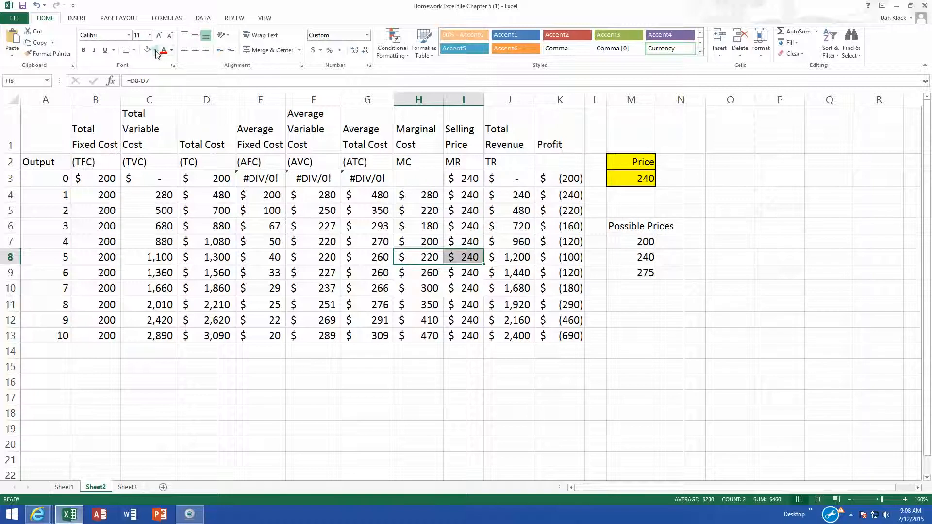
pyautogui.click(155, 50)
pyautogui.click(180, 127)
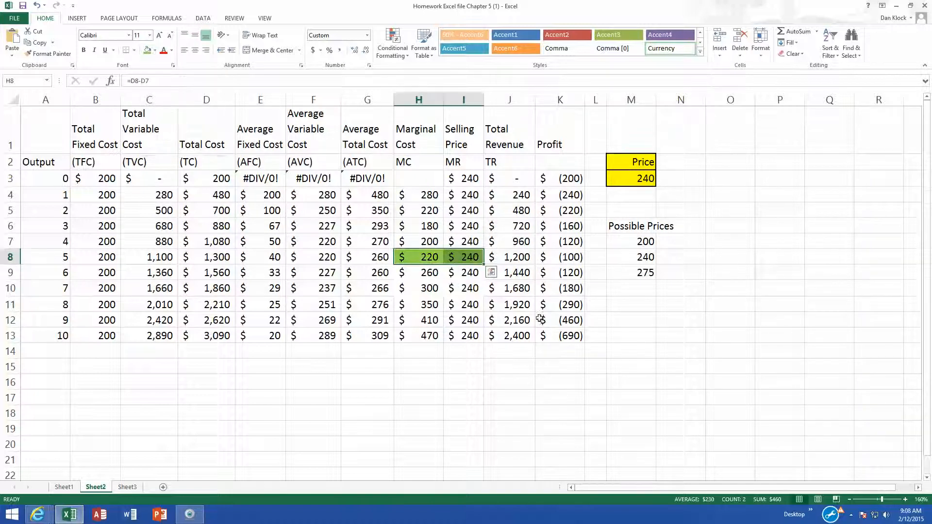
# - Inspect the total revenue and profit formulas at outputs 5 and 6
pyautogui.click(489, 271)
pyautogui.click(522, 262)
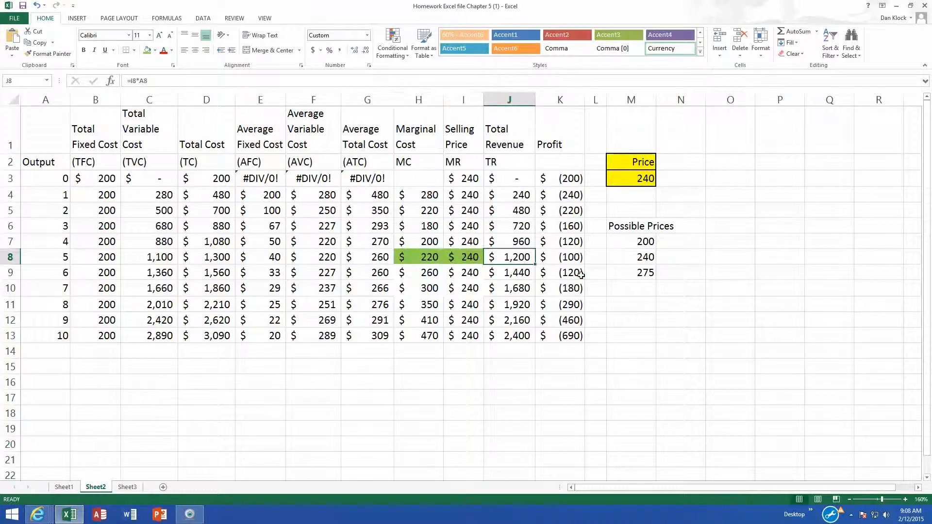
pyautogui.click(572, 257)
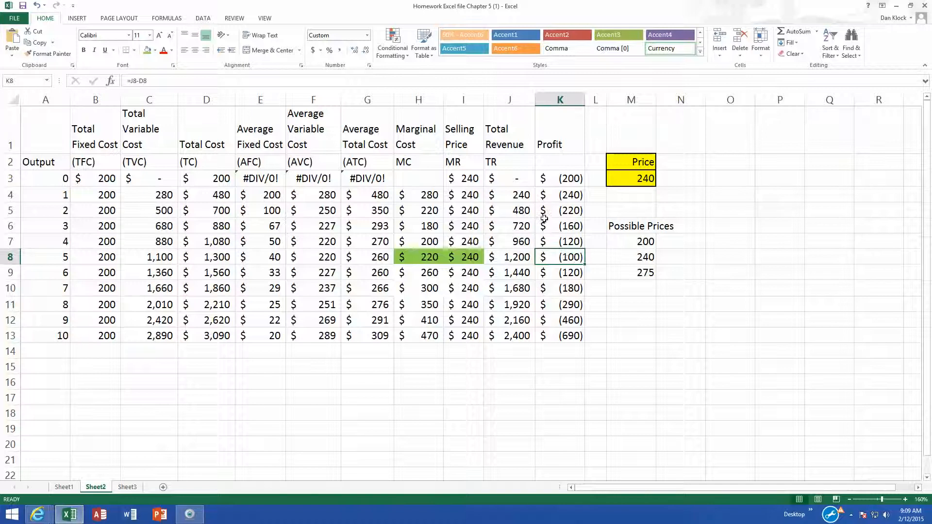
# - Examine the total revenue and profit formulas at outputs 0 and 5
pyautogui.click(55, 180)
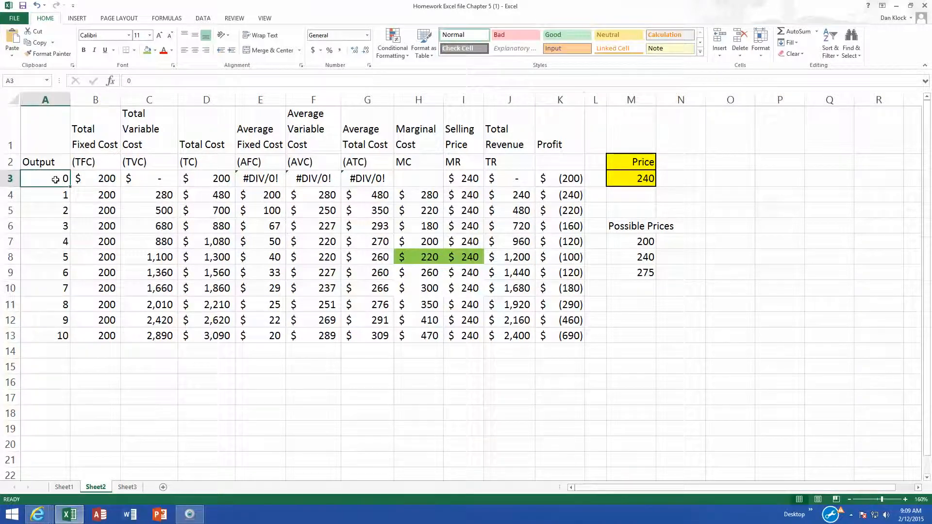
pyautogui.moveTo(56, 180); pyautogui.dragTo(556, 174)
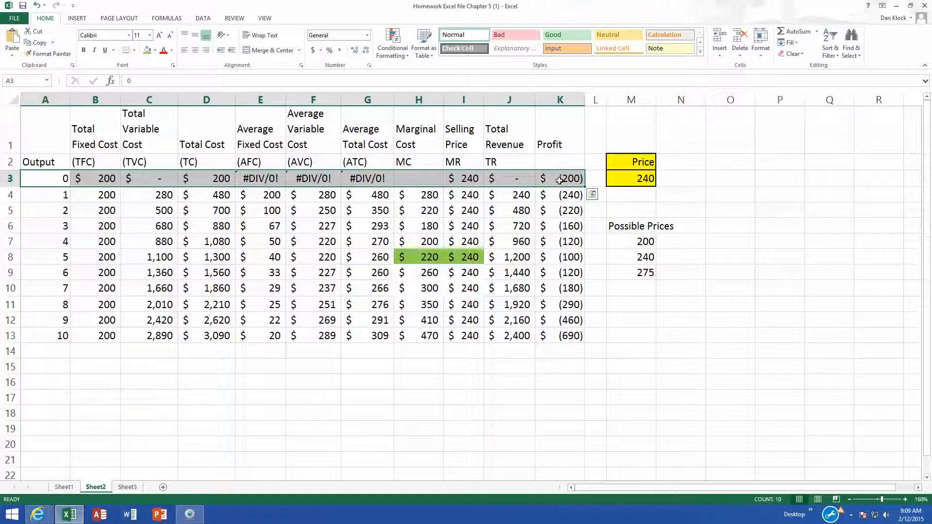
pyautogui.click(553, 181)
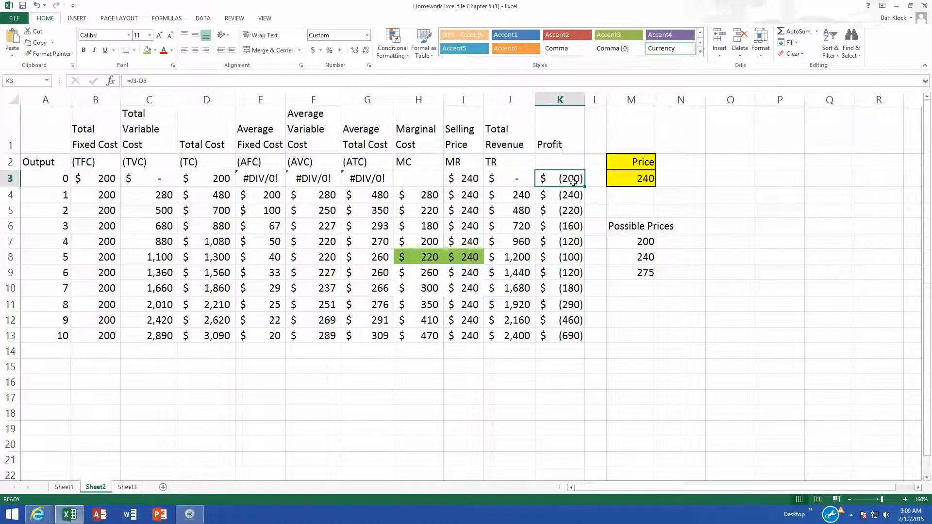
pyautogui.click(575, 256)
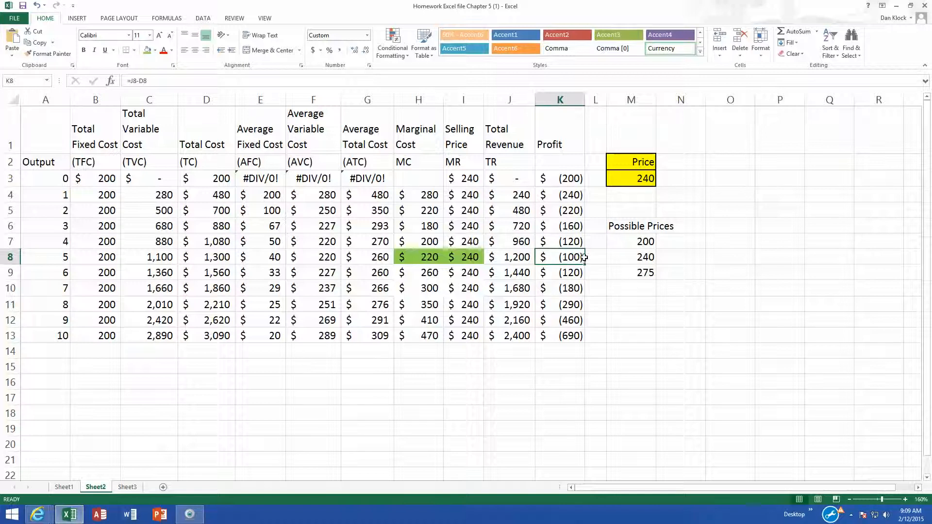
pyautogui.click(520, 259)
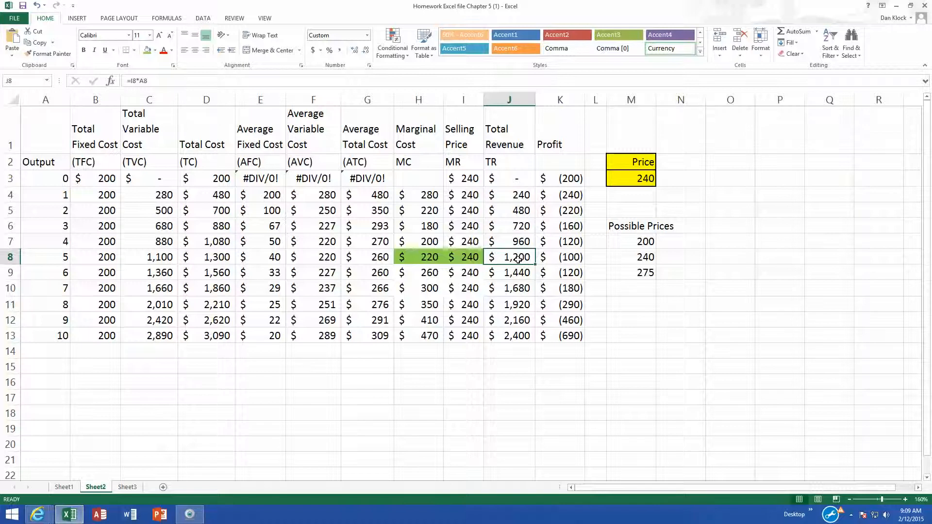
pyautogui.click(573, 258)
pyautogui.click(574, 180)
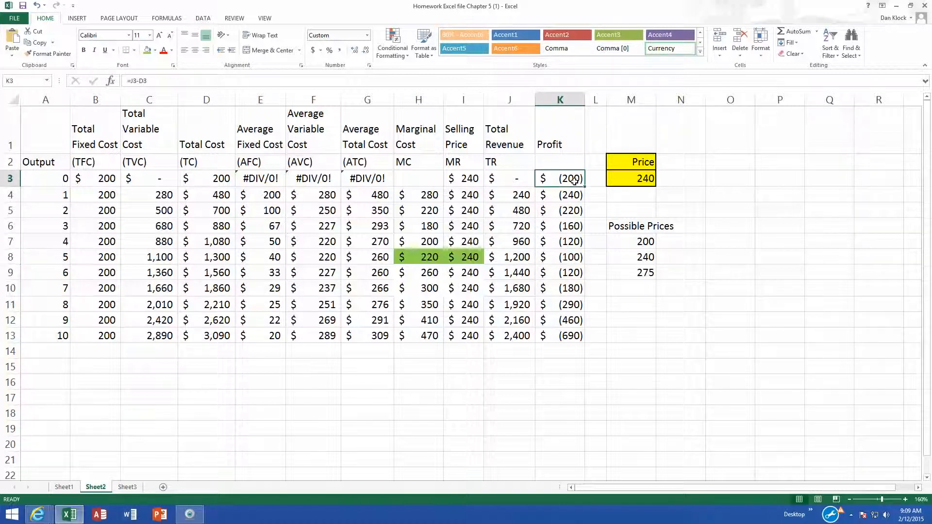
# - Set the price in cell M3 to 200
pyautogui.click(633, 182)
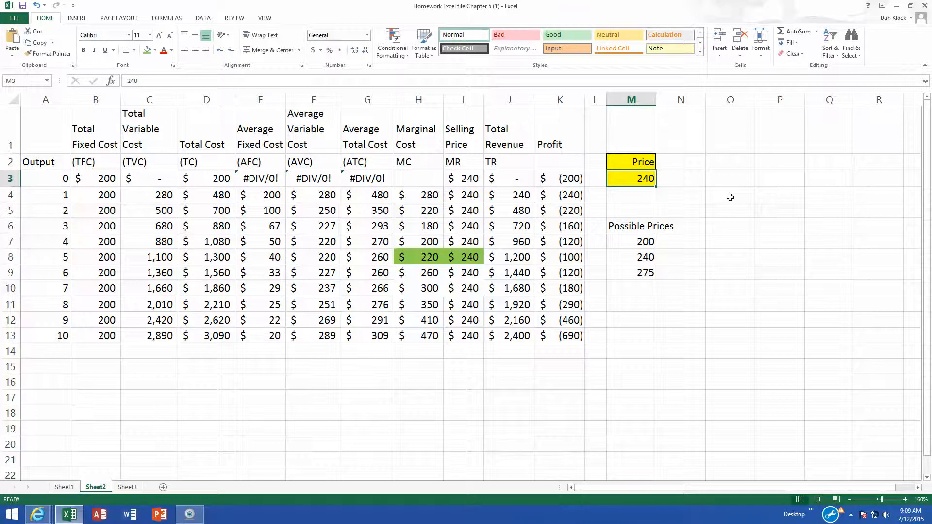
pyautogui.write('200')
pyautogui.press('Return')
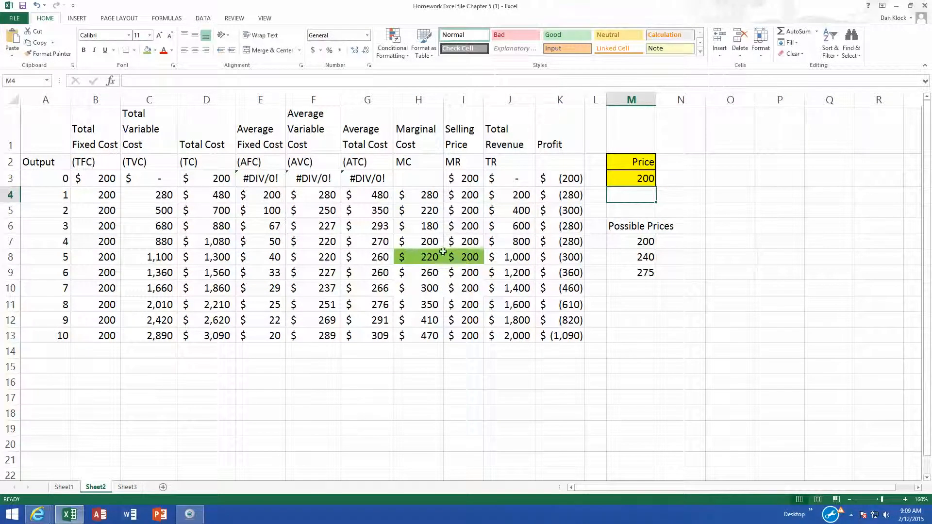
# - Remove the fill from the marginal cost and selling price cells at output 5
pyautogui.moveTo(421, 257); pyautogui.dragTo(462, 256)
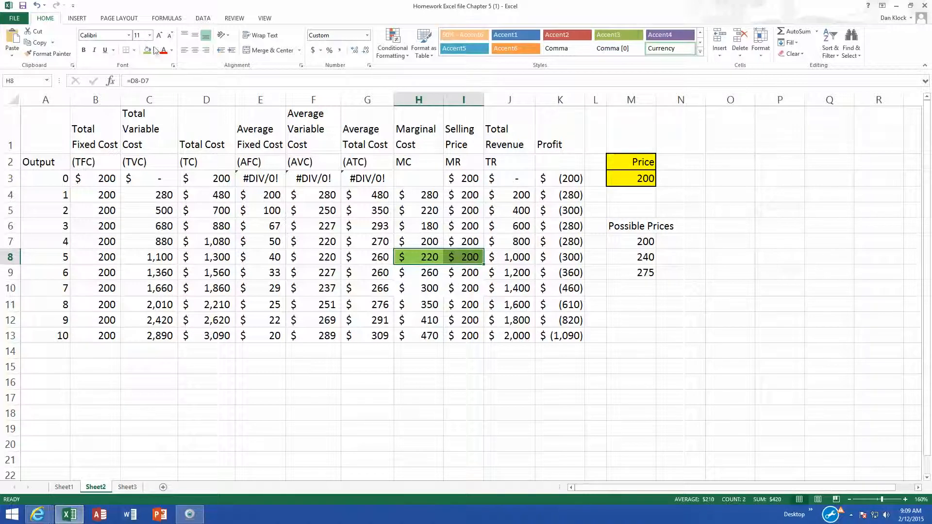
pyautogui.click(157, 51)
pyautogui.click(164, 140)
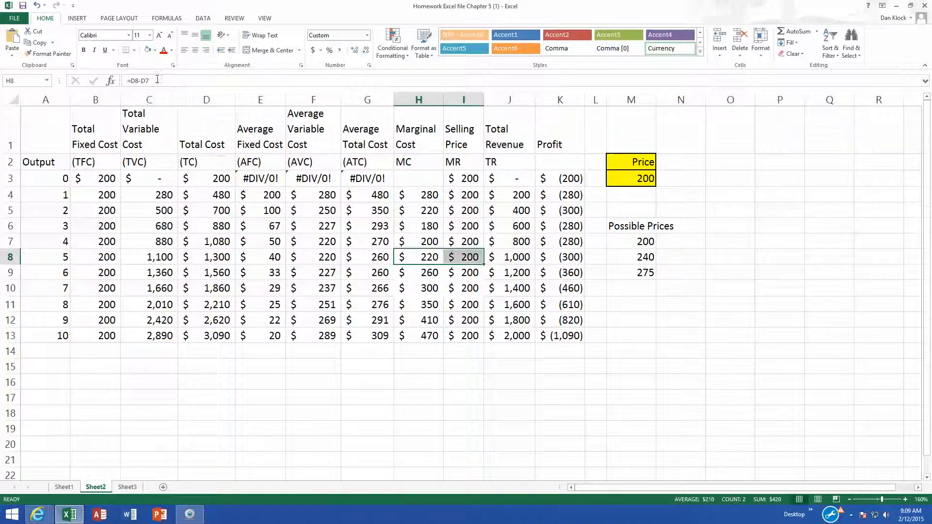
# - Compare the marginal cost, selling price and profit values at output 4
pyautogui.moveTo(423, 240); pyautogui.dragTo(456, 238)
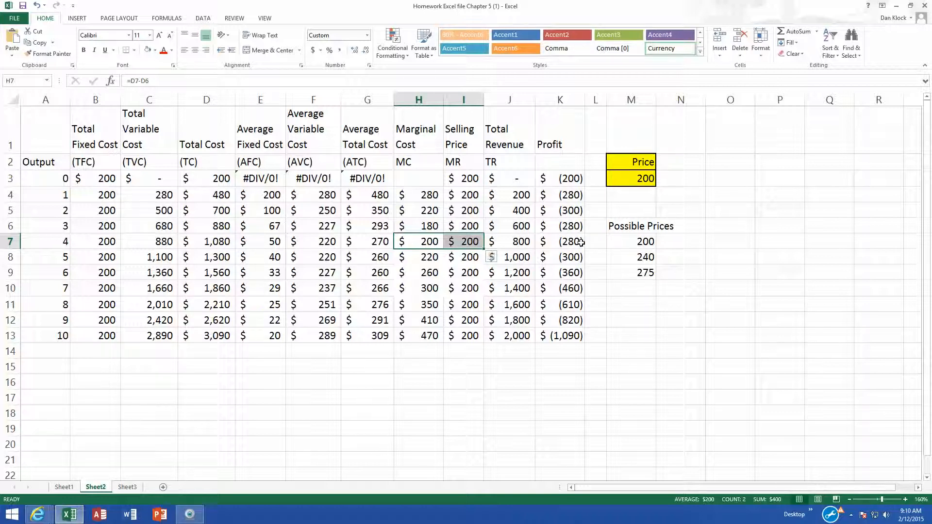
pyautogui.click(571, 181)
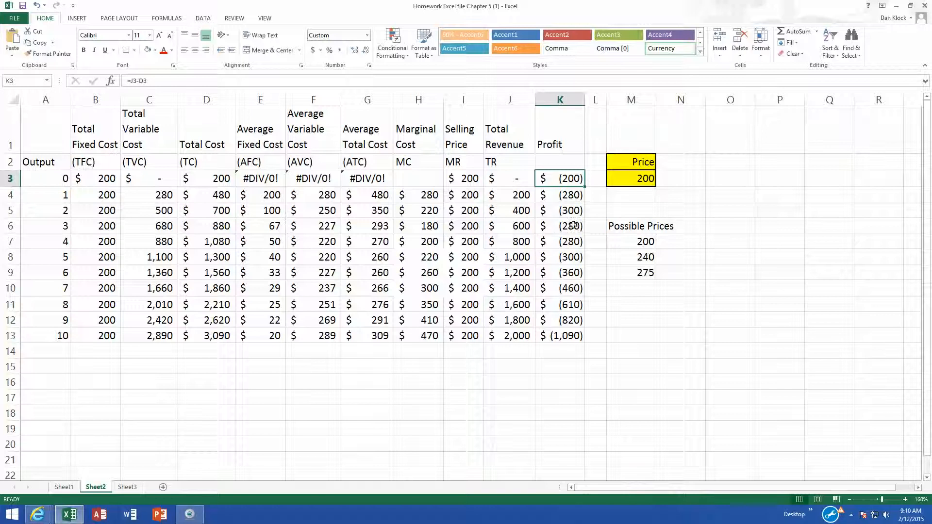
pyautogui.click(567, 243)
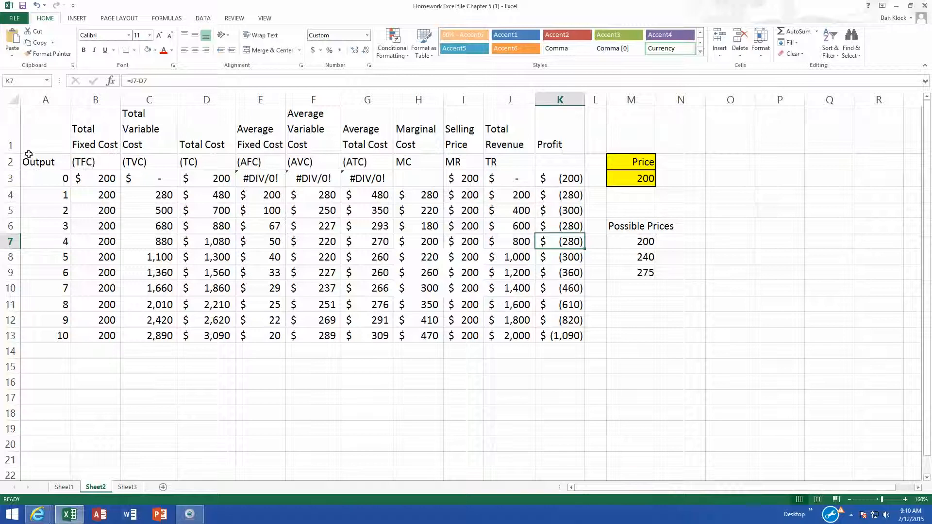
pyautogui.moveTo(699, 350); pyautogui.dragTo(730, 350)
pyautogui.click(58, 154)
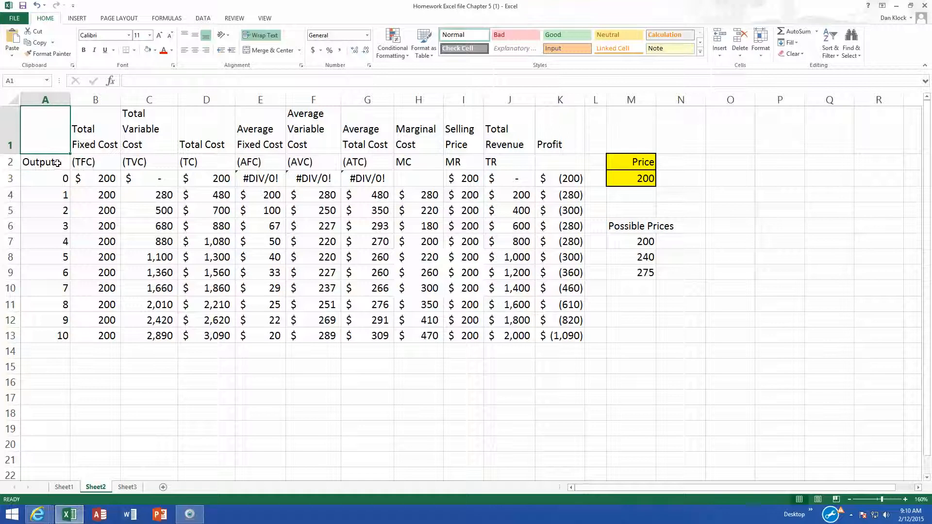
pyautogui.click(57, 163)
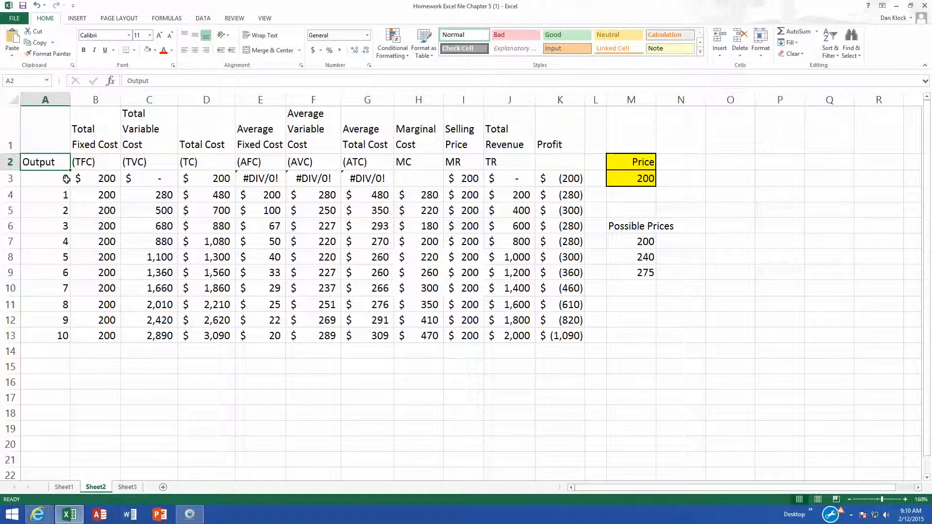
pyautogui.click(44, 139)
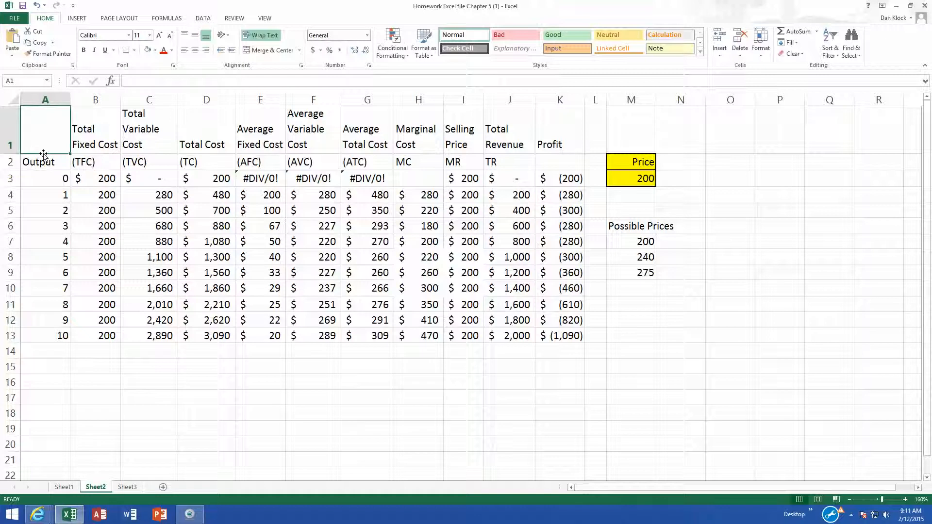
# - Insert a 2-D line chart of the Output, AVC, ATC, MC and MR columns for outputs 1 to 10
pyautogui.click(44, 160)
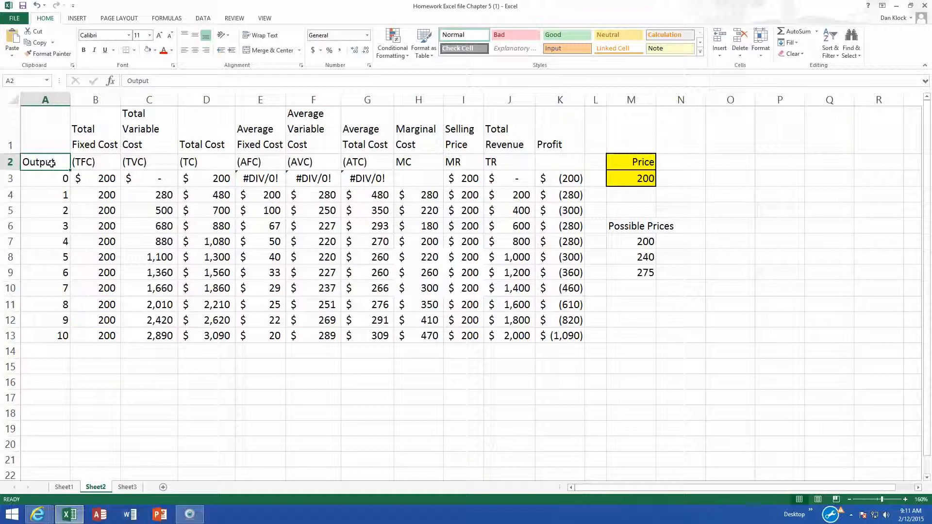
pyautogui.moveTo(51, 195); pyautogui.dragTo(54, 332)
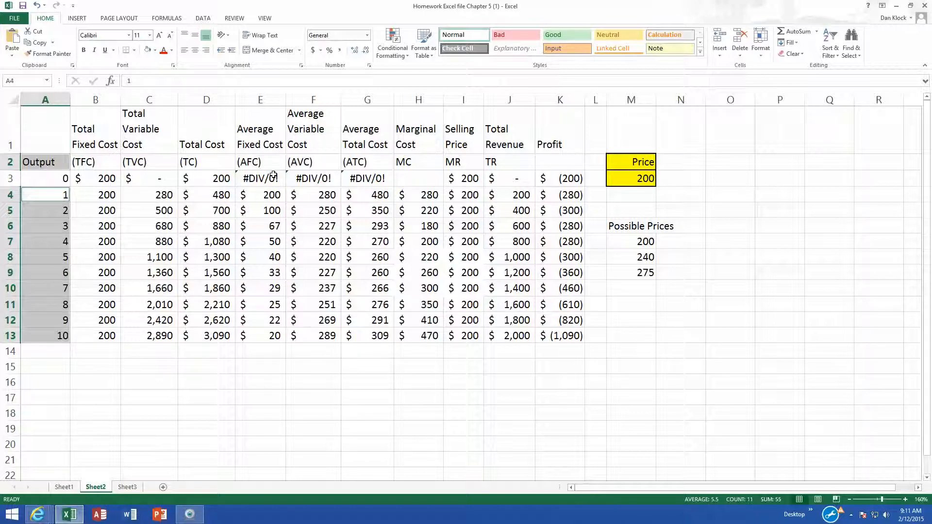
pyautogui.keyDown('ctrl'); pyautogui.click(313, 162); pyautogui.keyUp('ctrl')
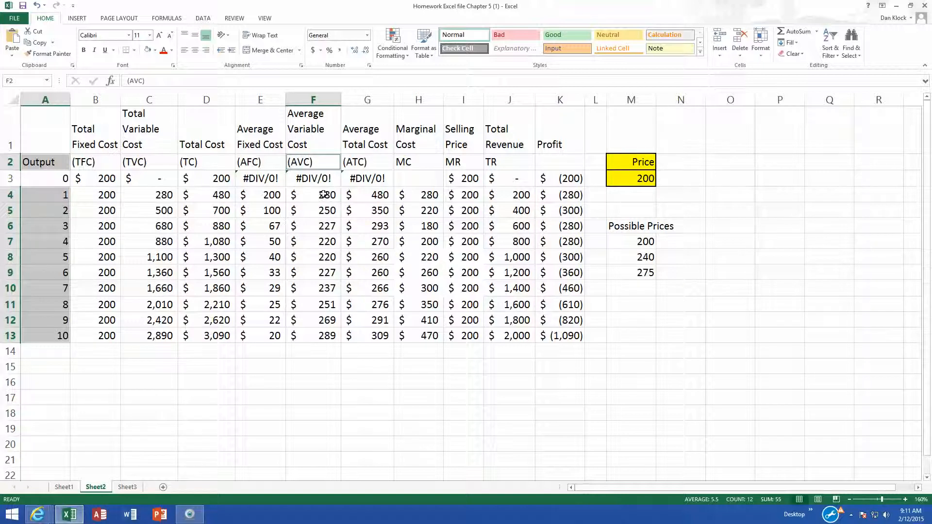
pyautogui.moveTo(323, 194); pyautogui.dragTo(322, 333)
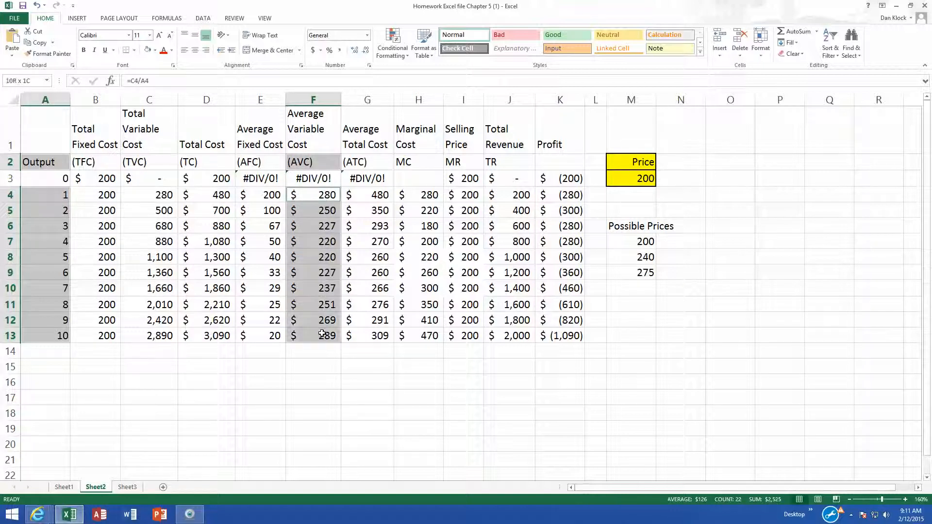
pyautogui.keyDown('ctrl'); pyautogui.click(372, 161); pyautogui.keyUp('ctrl')
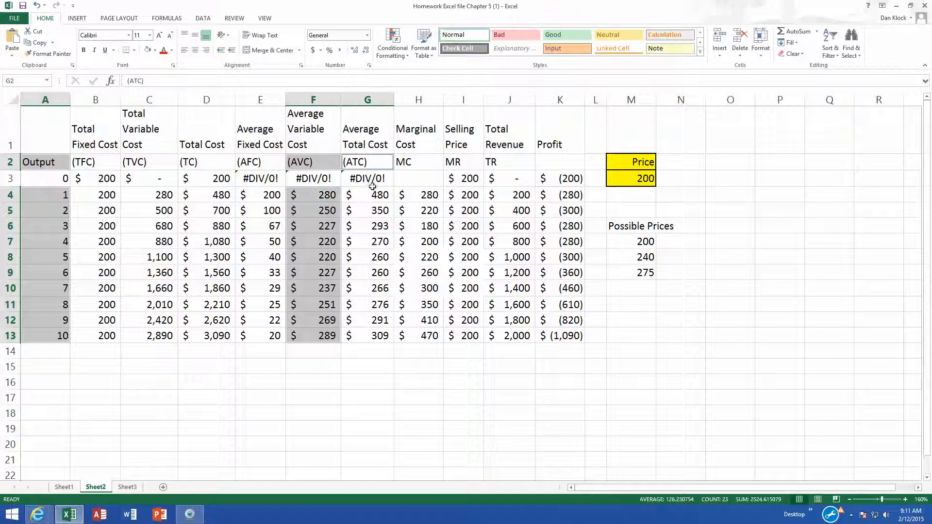
pyautogui.moveTo(373, 193); pyautogui.dragTo(377, 335)
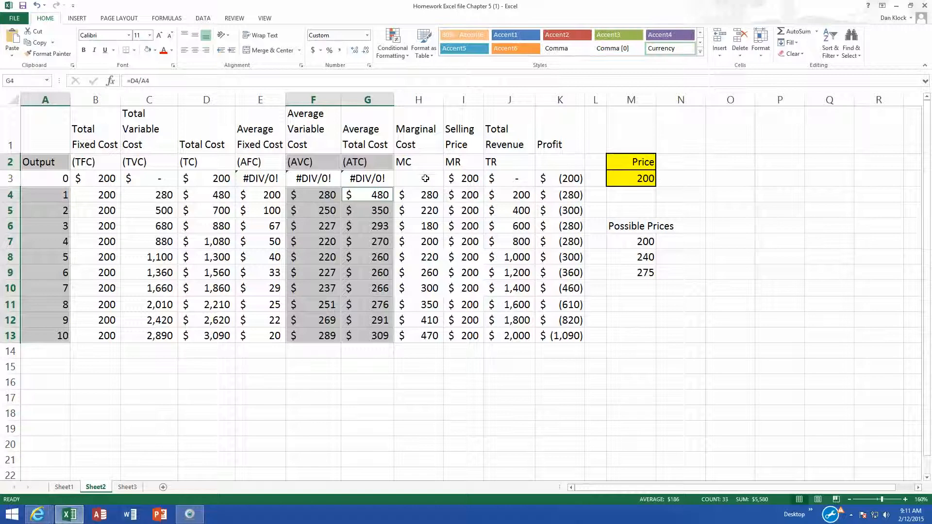
pyautogui.keyDown('ctrl'); pyautogui.click(425, 165); pyautogui.keyUp('ctrl')
pyautogui.moveTo(421, 195); pyautogui.dragTo(426, 336)
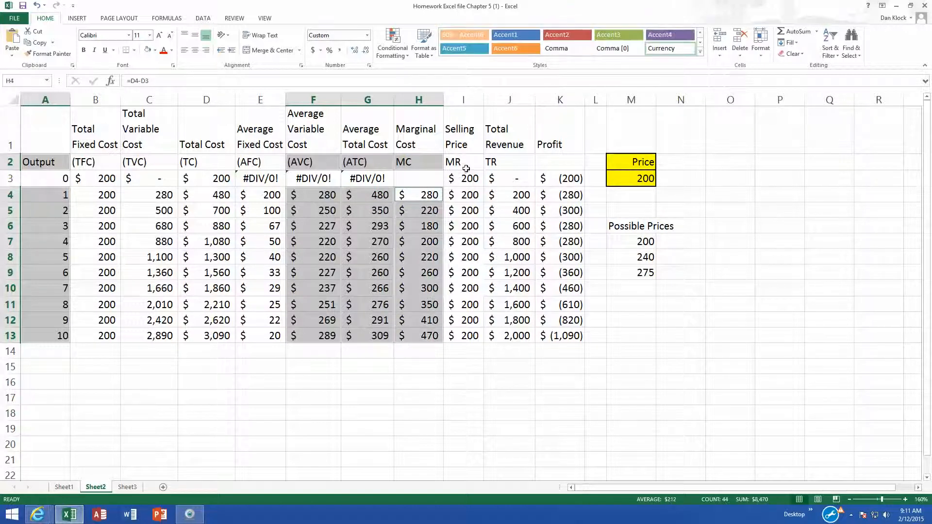
pyautogui.keyDown('ctrl'); pyautogui.click(466, 164); pyautogui.keyUp('ctrl')
pyautogui.moveTo(464, 195); pyautogui.dragTo(454, 326)
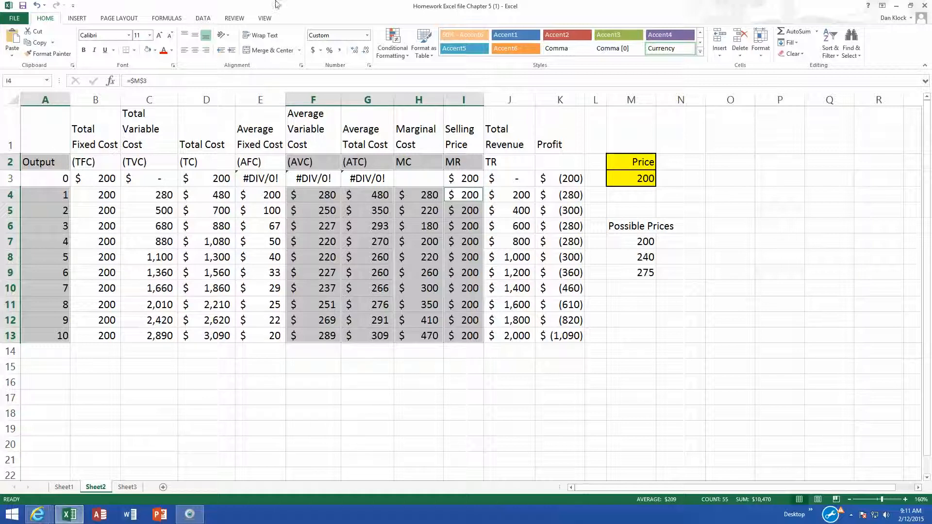
pyautogui.click(79, 19)
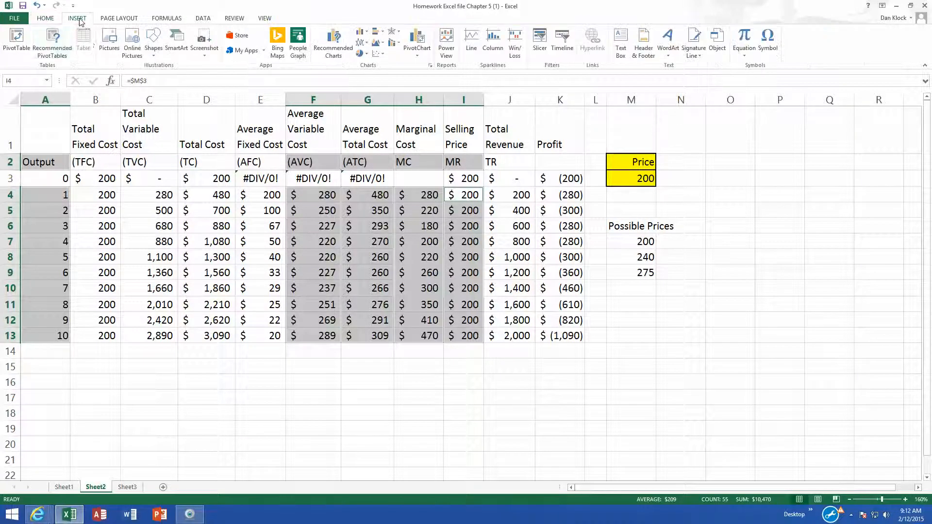
pyautogui.click(363, 43)
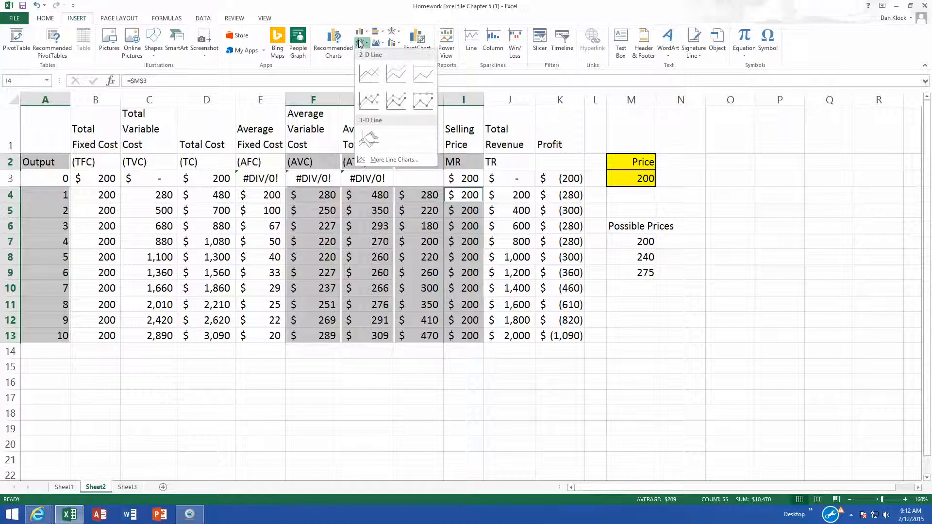
pyautogui.click(368, 72)
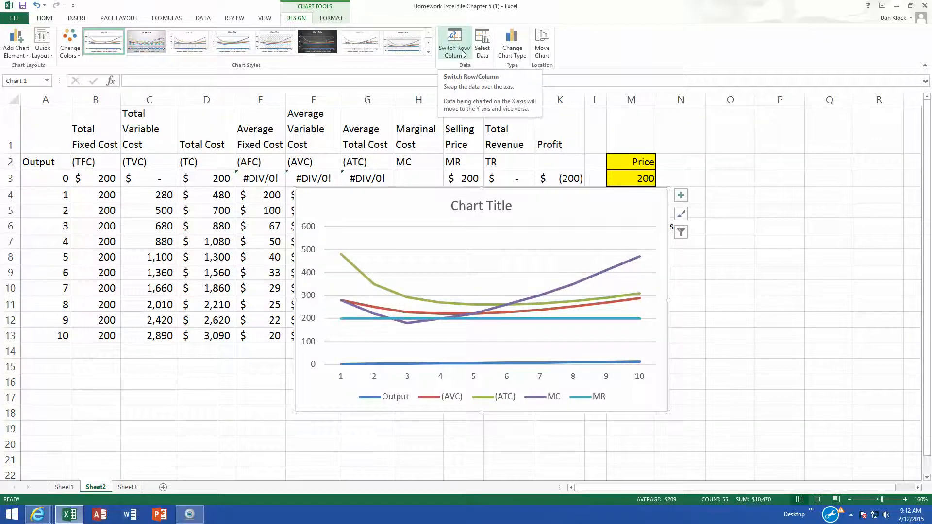
# - Remove the Output series from the chart's data source
pyautogui.click(482, 51)
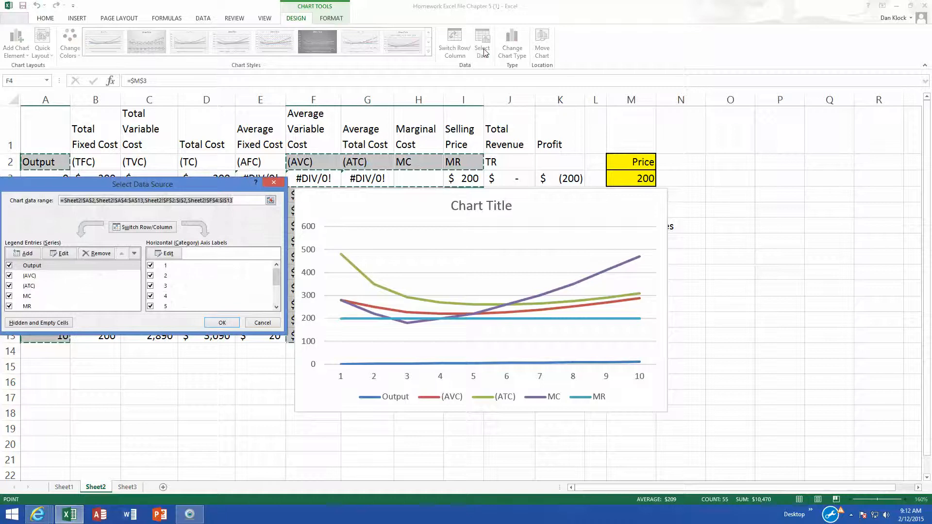
pyautogui.click(34, 267)
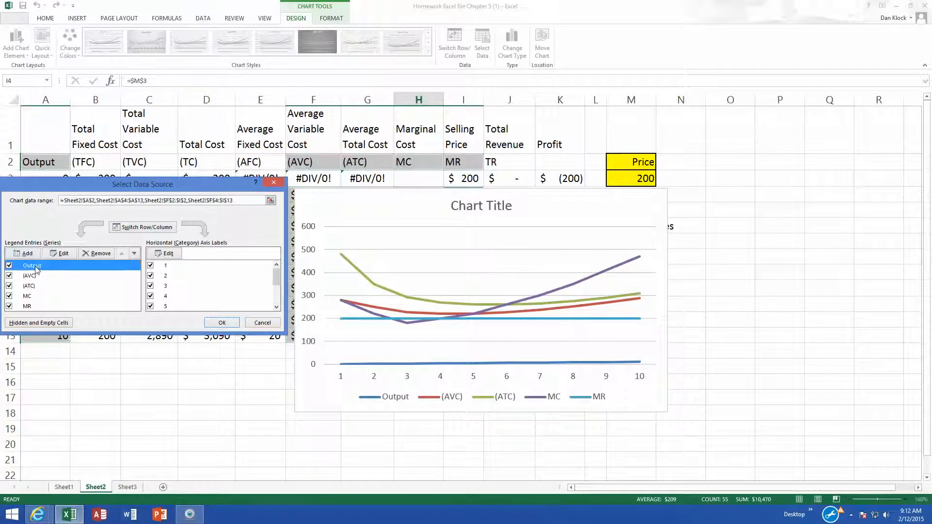
pyautogui.click(103, 256)
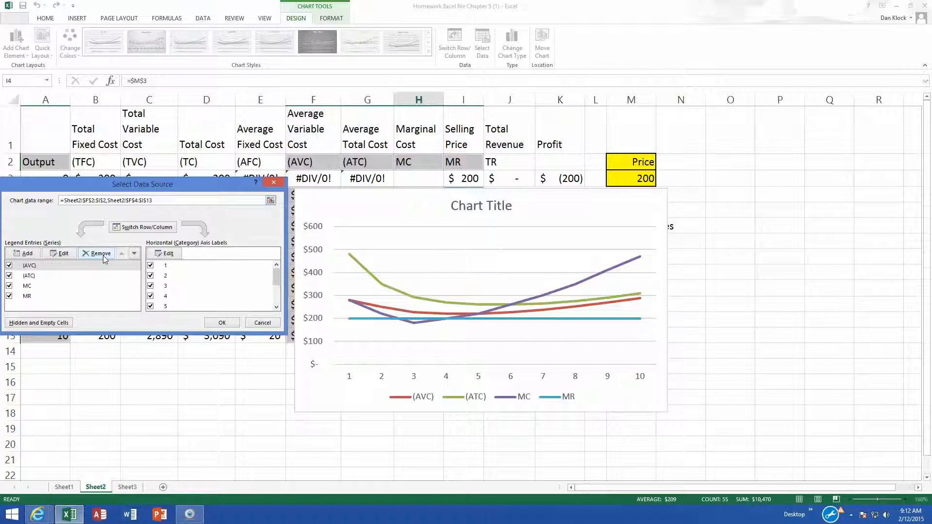
pyautogui.click(228, 323)
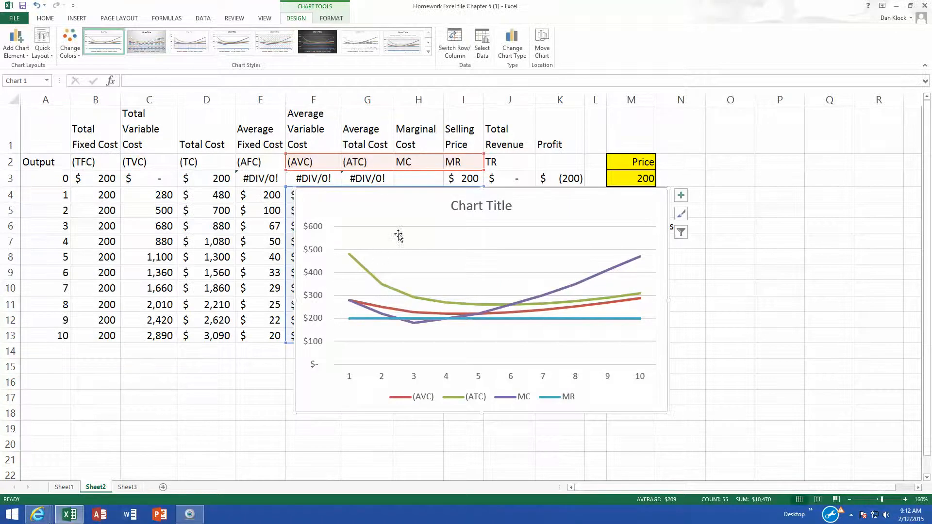
# - Delete the chart title
pyautogui.click(474, 208)
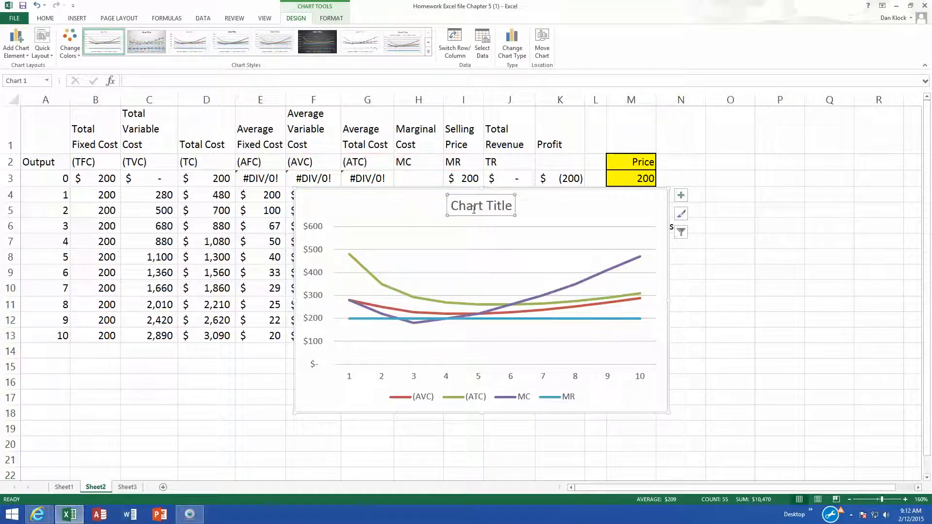
pyautogui.click(547, 212)
pyautogui.press('Delete')
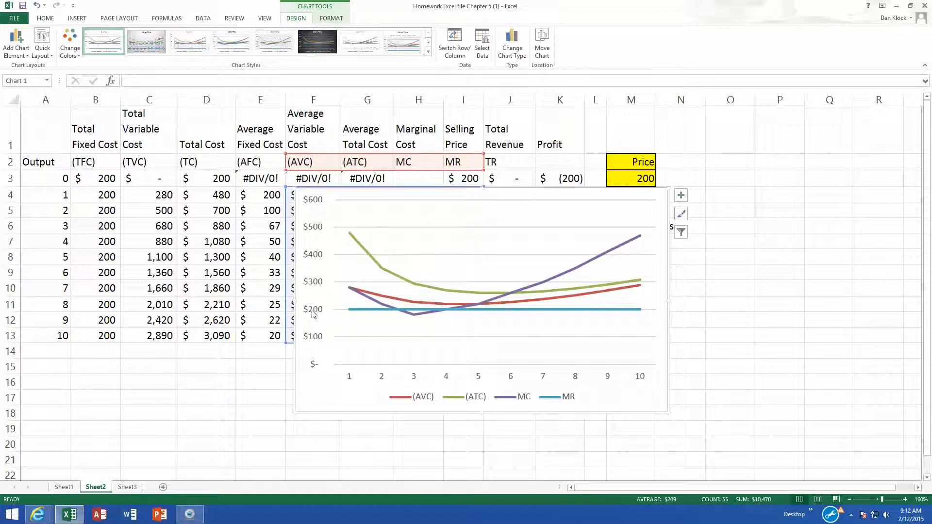
# - Set the chart's vertical axis minimum to 150 and move the chart over the upper left of the table
pyautogui.click(316, 257)
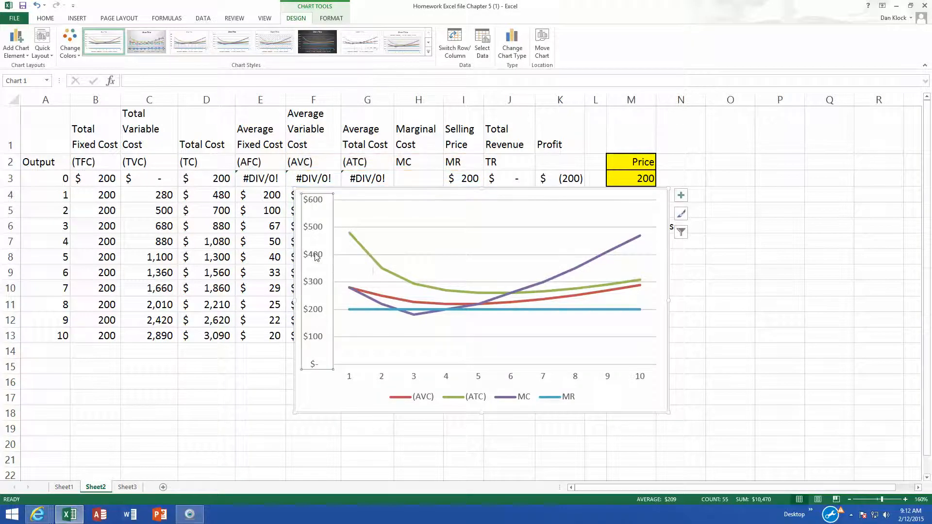
pyautogui.doubleClick(316, 258)
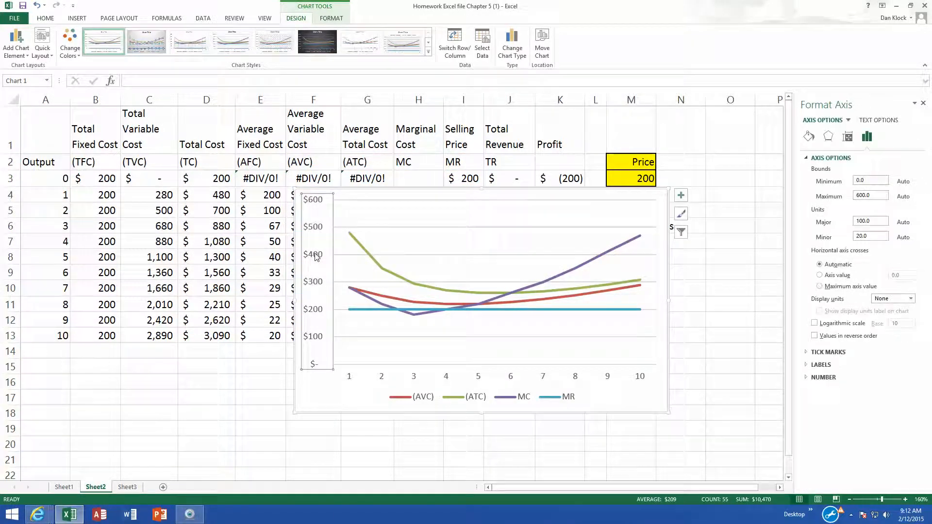
pyautogui.moveTo(876, 180); pyautogui.dragTo(850, 181)
pyautogui.press('Return')
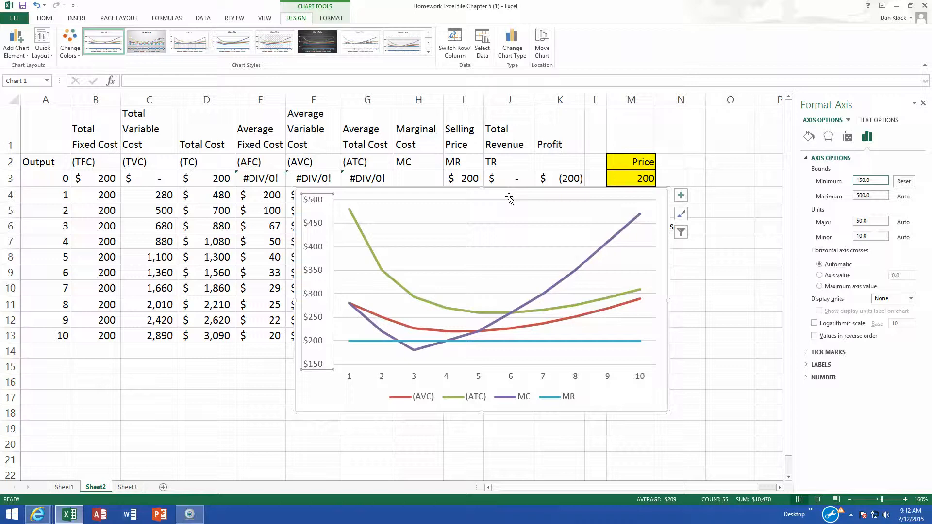
pyautogui.moveTo(509, 199); pyautogui.dragTo(293, 138)
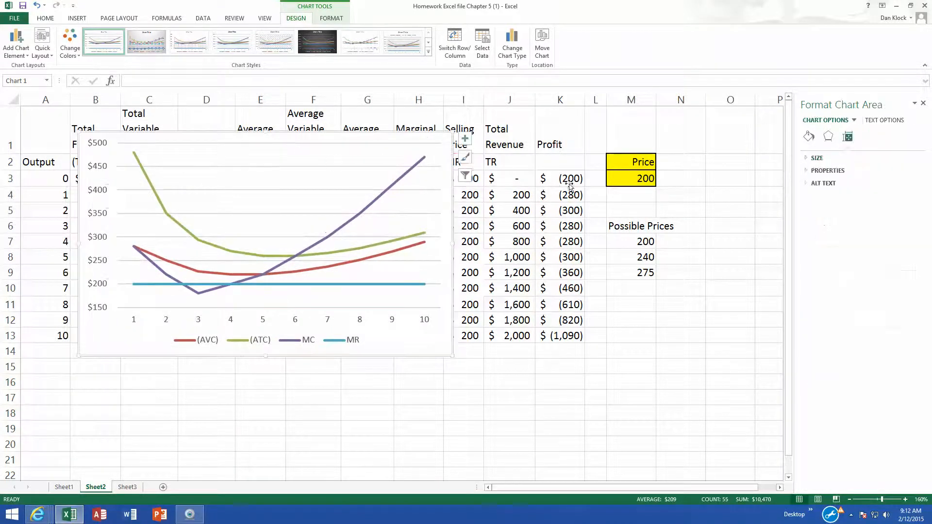
# - Set the price in M3 to 300
pyautogui.click(641, 179)
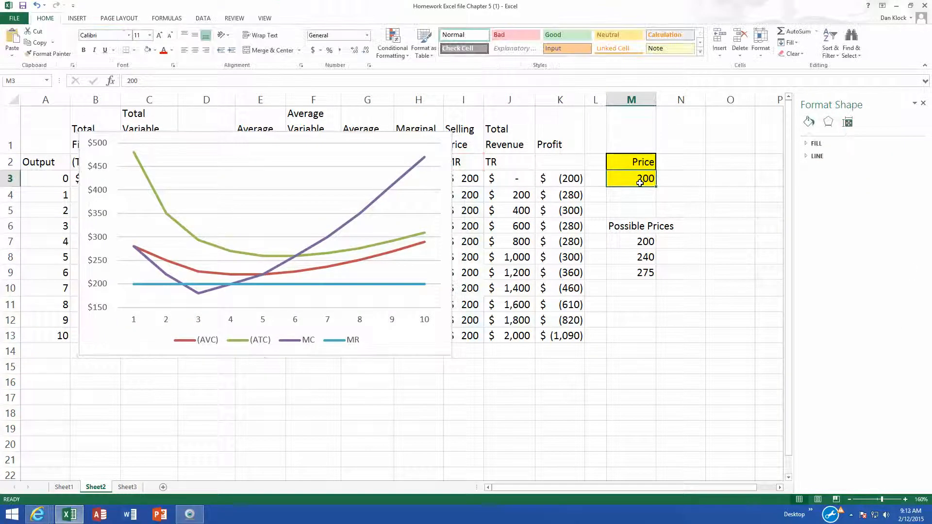
pyautogui.write('300')
pyautogui.press('Return')
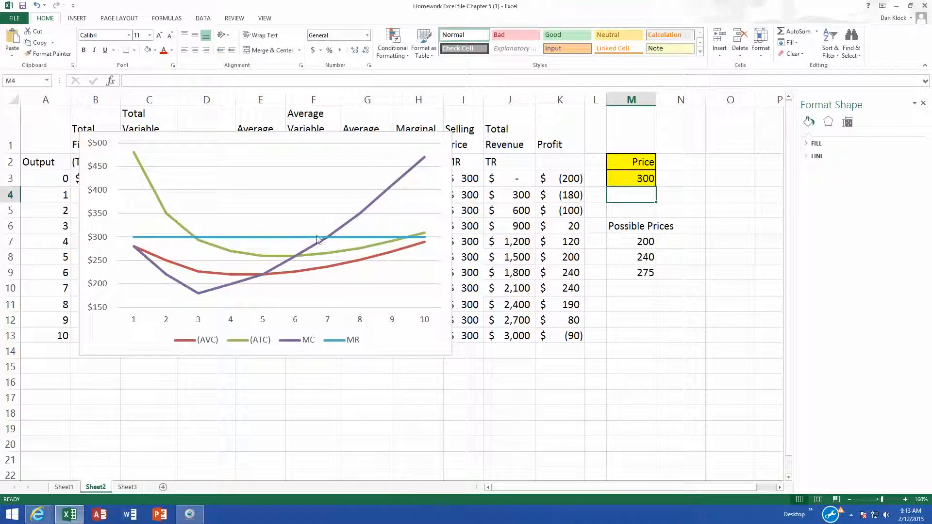
# - Draw a small circle on the chart marking where the MC and MR lines cross at output 7
pyautogui.moveTo(331, 238)
pyautogui.click(87, 20)
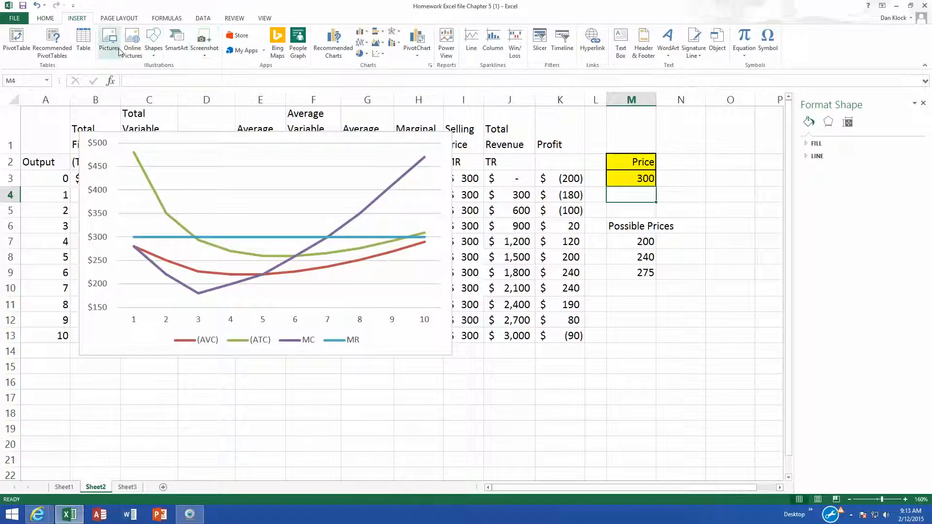
pyautogui.click(156, 57)
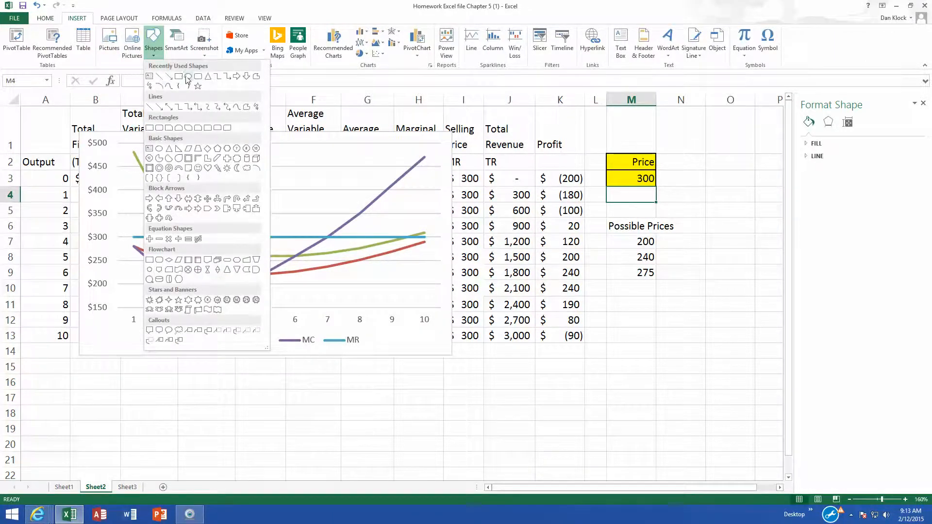
pyautogui.click(188, 79)
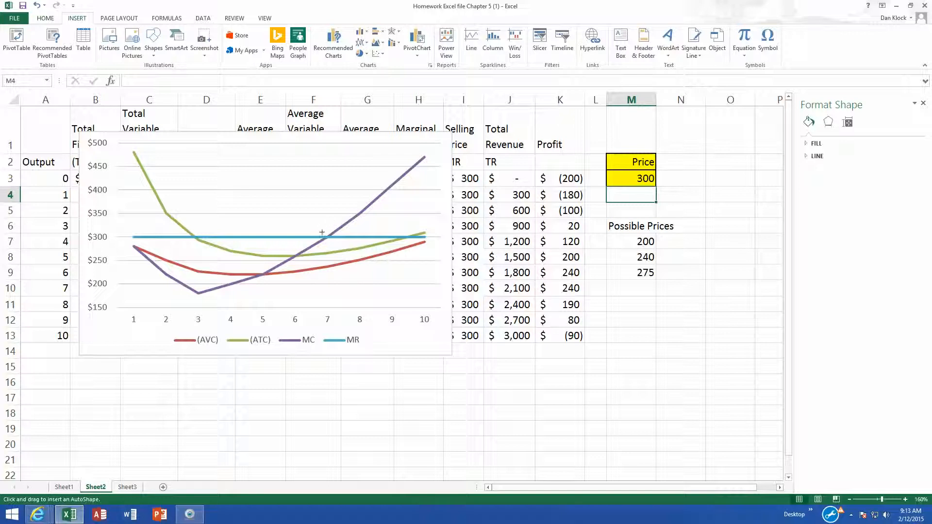
pyautogui.moveTo(322, 232); pyautogui.dragTo(333, 245)
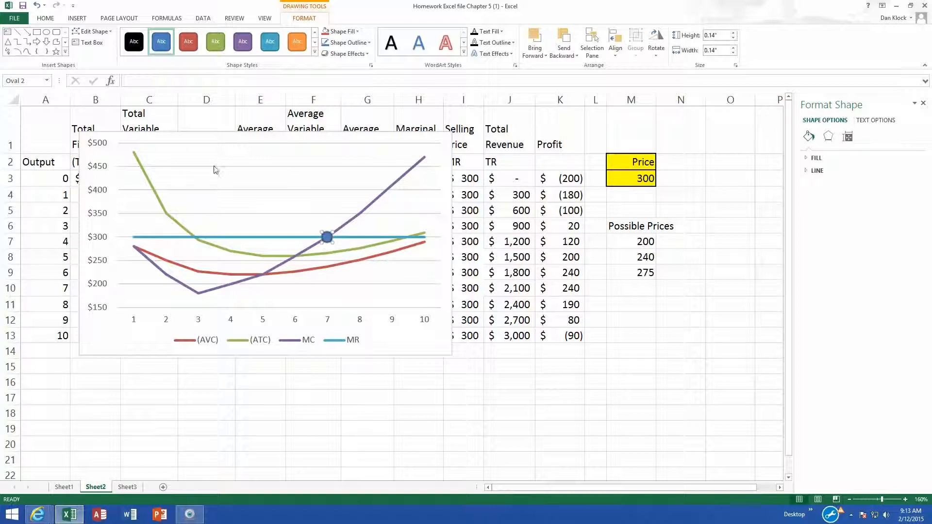
pyautogui.click(562, 289)
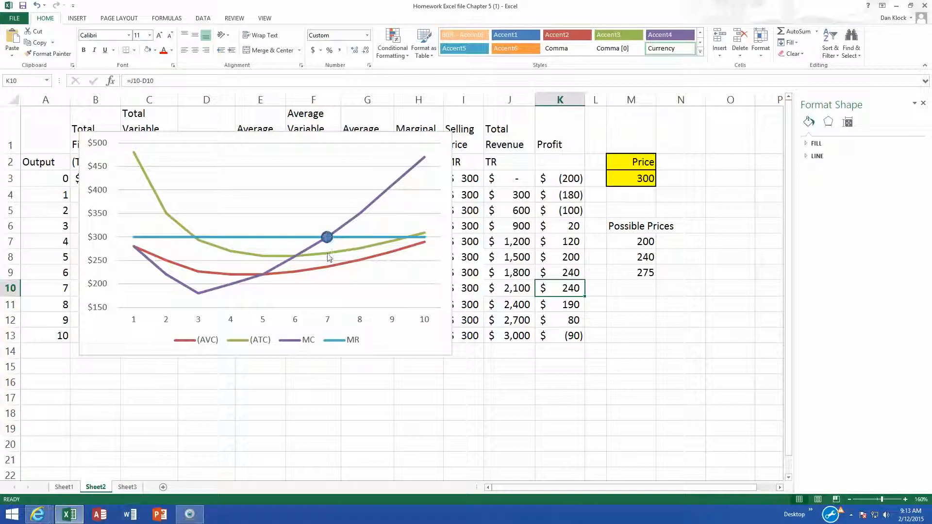
pyautogui.moveTo(329, 255)
# - Switch to the CourseSmart textbook in the browser and go to page 137
pyautogui.click(46, 514)
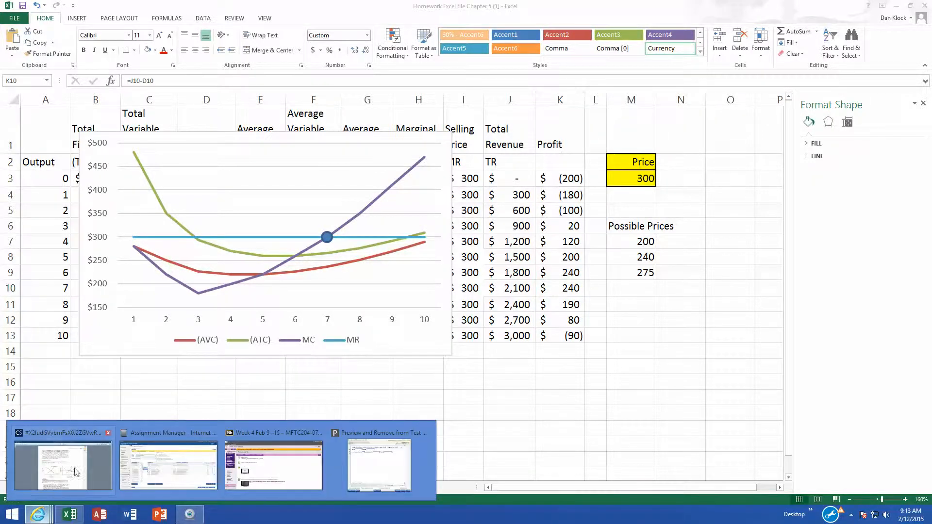
pyautogui.click(87, 436)
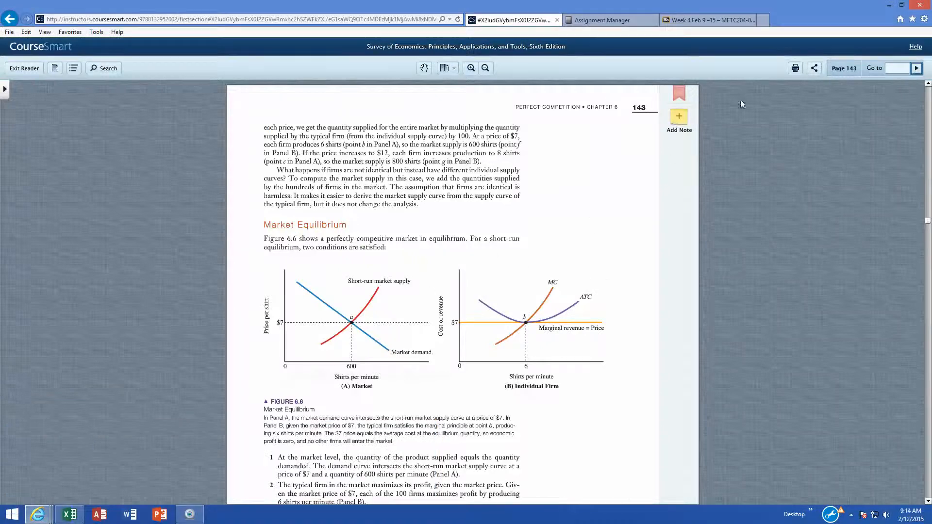
pyautogui.click(897, 68)
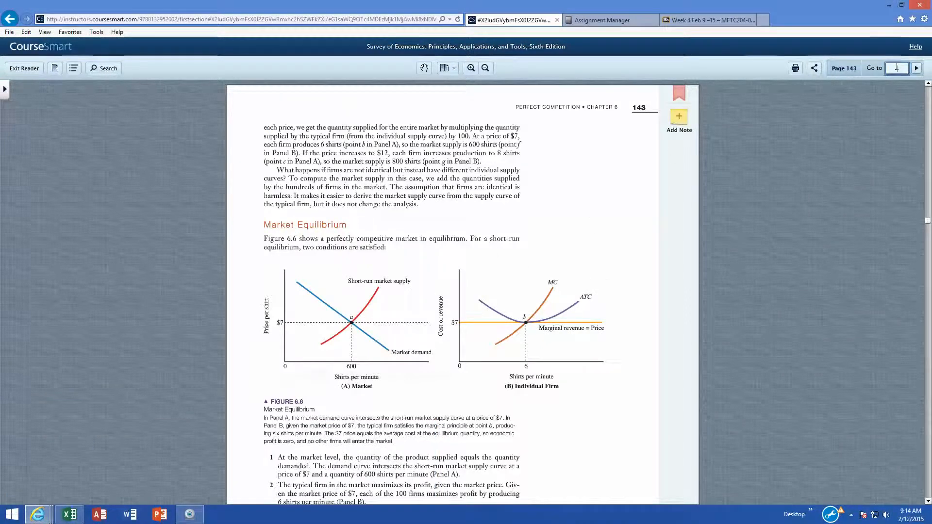
pyautogui.write('137')
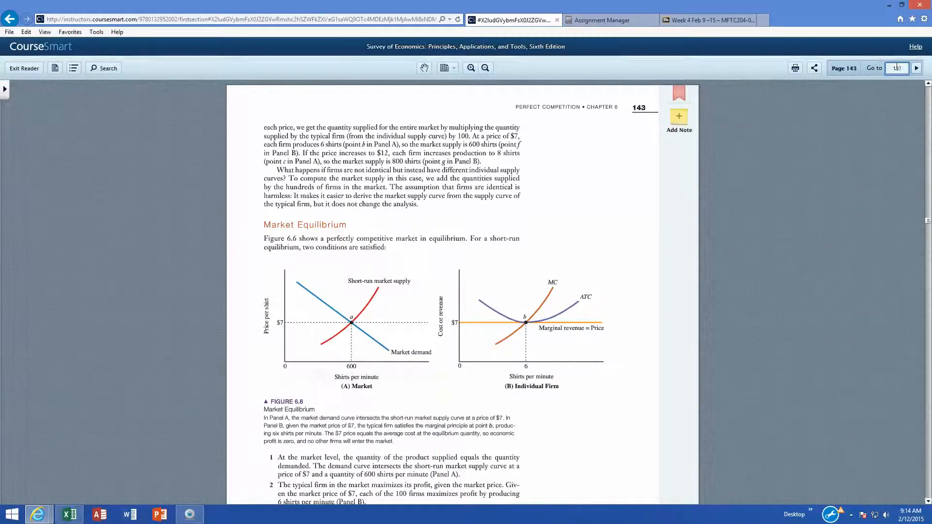
pyautogui.press('Return')
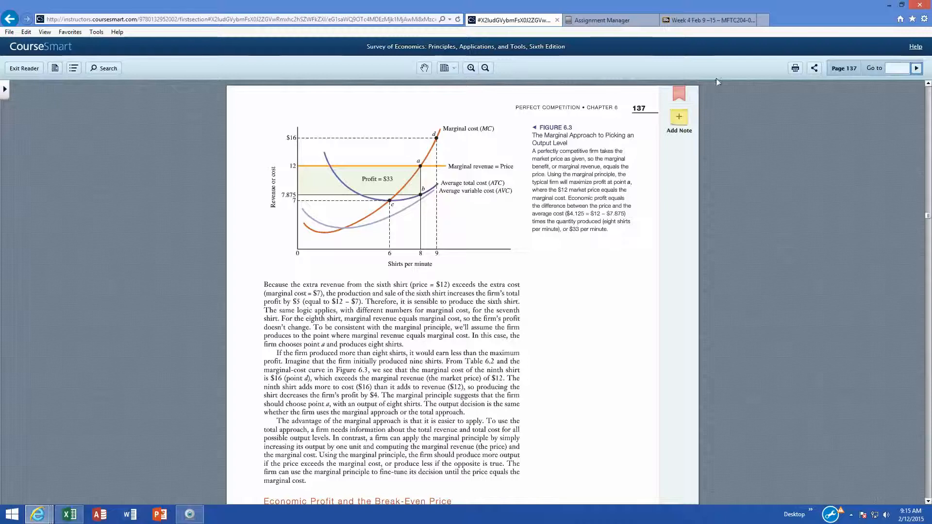
# - Return to the workbook and set the price in M3 to 240
pyautogui.click(63, 521)
pyautogui.click(637, 179)
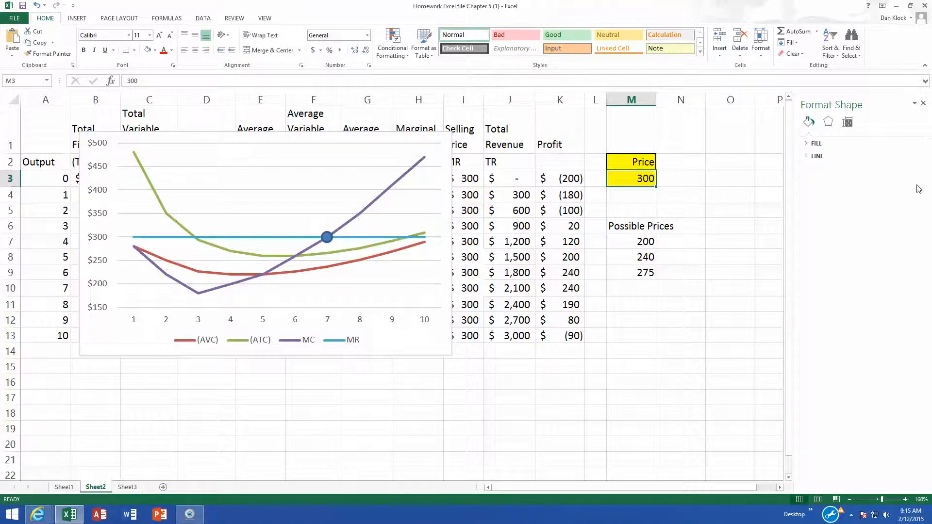
pyautogui.write('240')
pyautogui.press('Return')
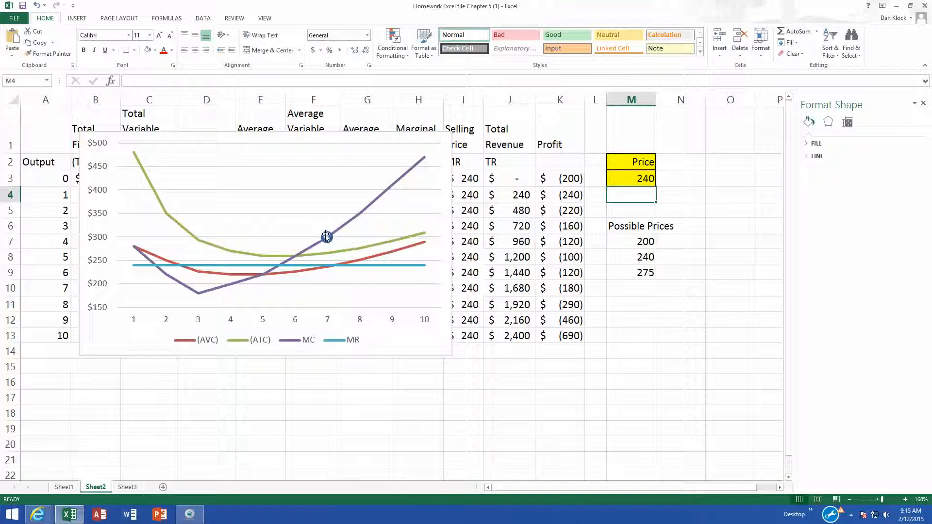
# - Move the circle to the MC and MR crossing between outputs 5 and 6, and compare the profit values
pyautogui.moveTo(324, 241); pyautogui.dragTo(280, 263)
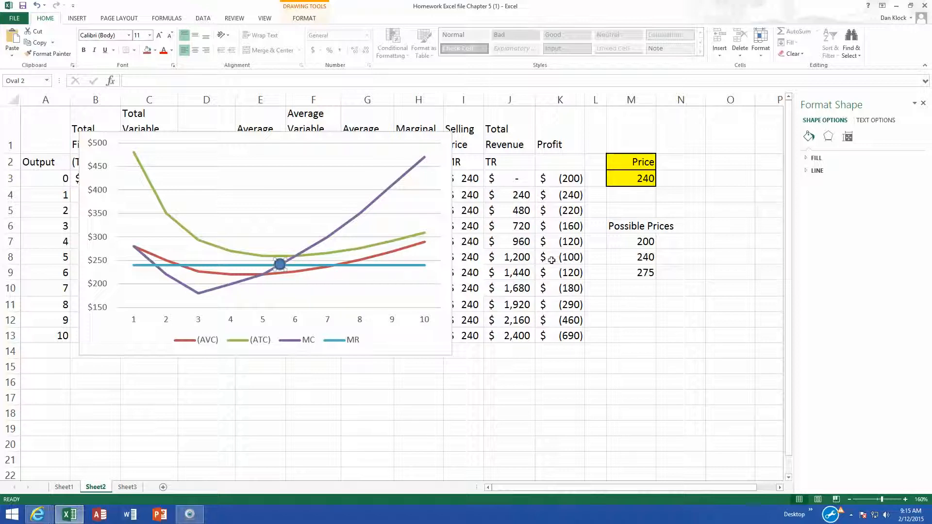
pyautogui.click(570, 257)
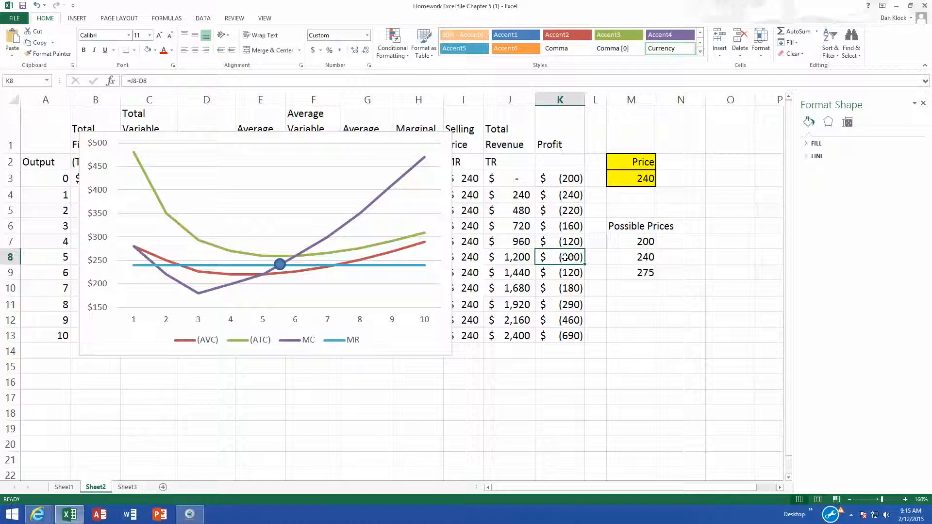
pyautogui.click(575, 180)
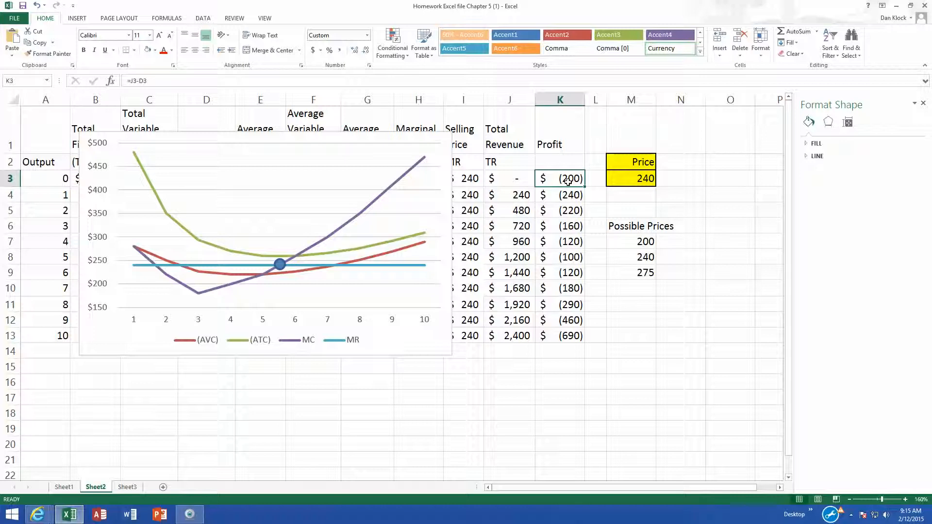
pyautogui.click(553, 259)
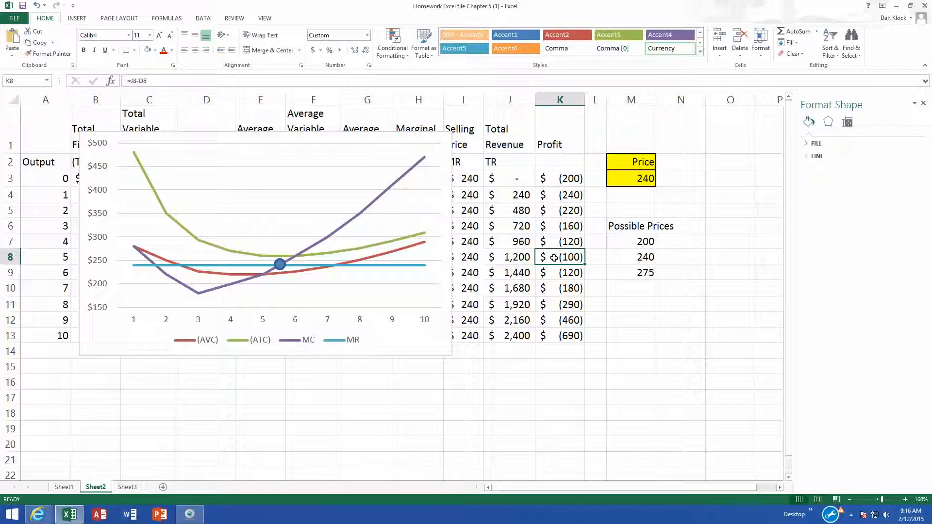
# - Set the price in M3 to 200 and move the circle to the MC and MR crossing at output 4
pyautogui.click(637, 178)
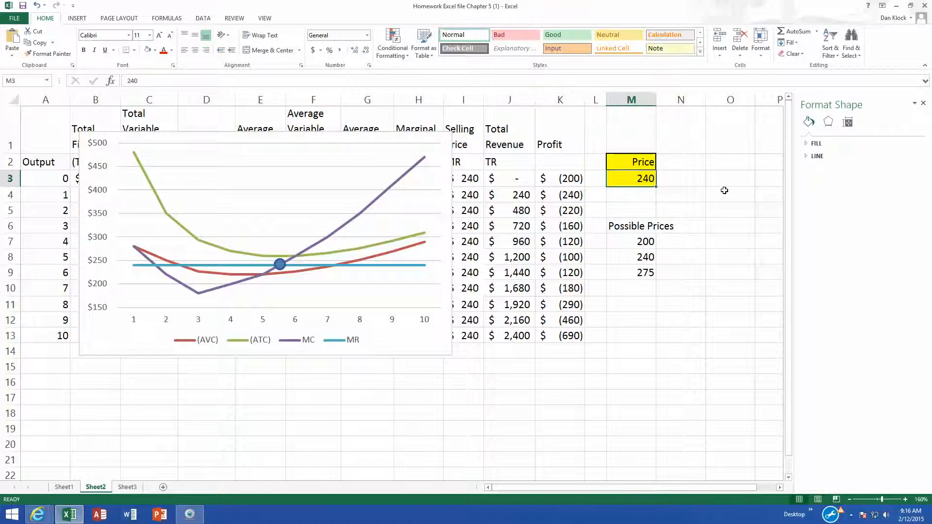
pyautogui.write('200')
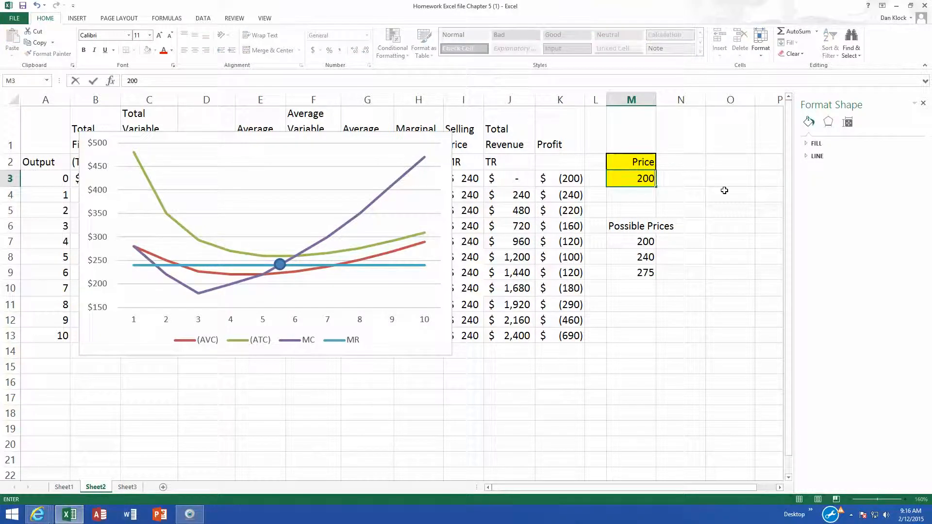
pyautogui.press('Return')
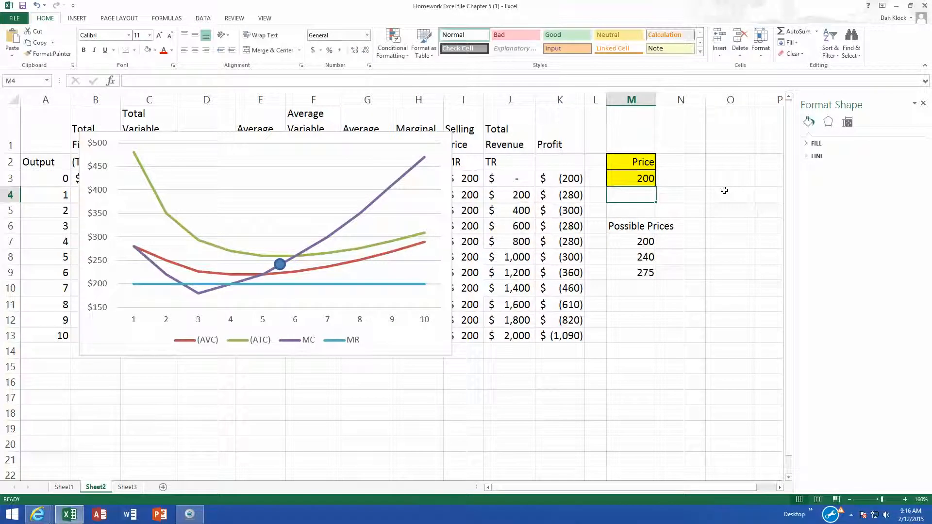
pyautogui.moveTo(277, 265)
pyautogui.mouseDown()
pyautogui.moveTo(214, 289)
pyautogui.moveTo(228, 286)
pyautogui.mouseUp()
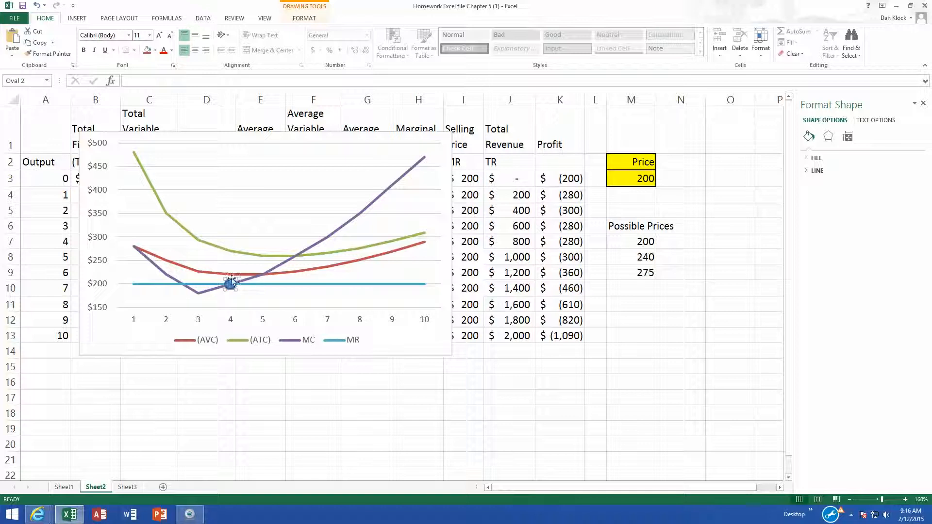
pyautogui.click(569, 245)
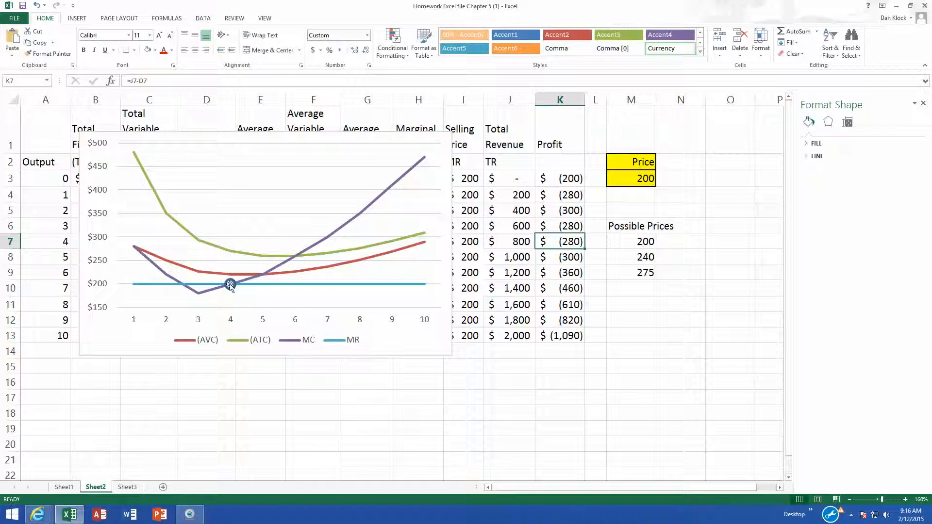
# - Move the chart down beside the table's lower rows and delete the marker circle
pyautogui.click(419, 206)
pyautogui.moveTo(399, 153); pyautogui.dragTo(604, 267)
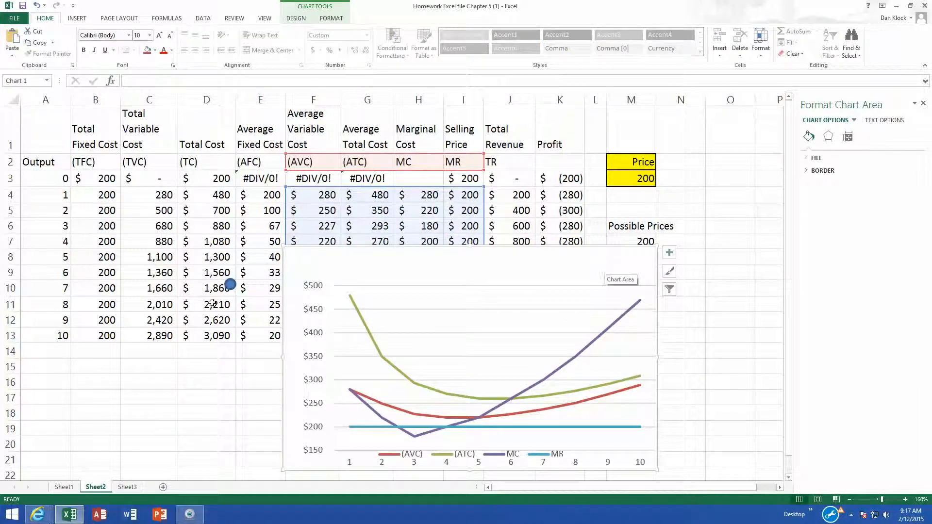
pyautogui.moveTo(230, 286); pyautogui.dragTo(207, 287)
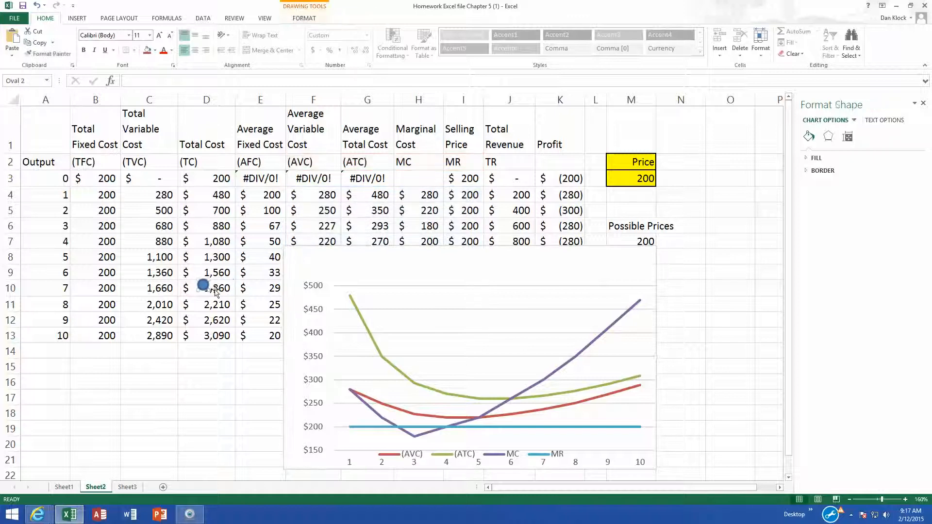
pyautogui.press('Delete')
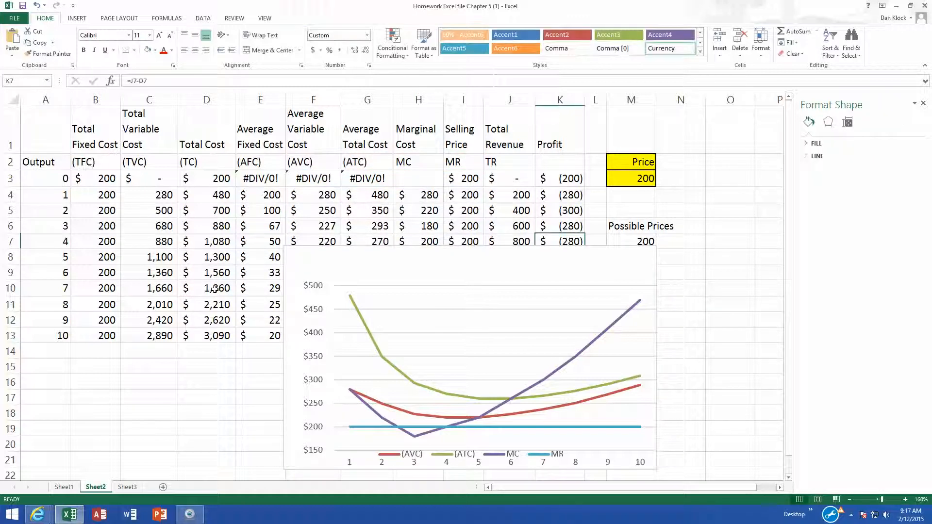